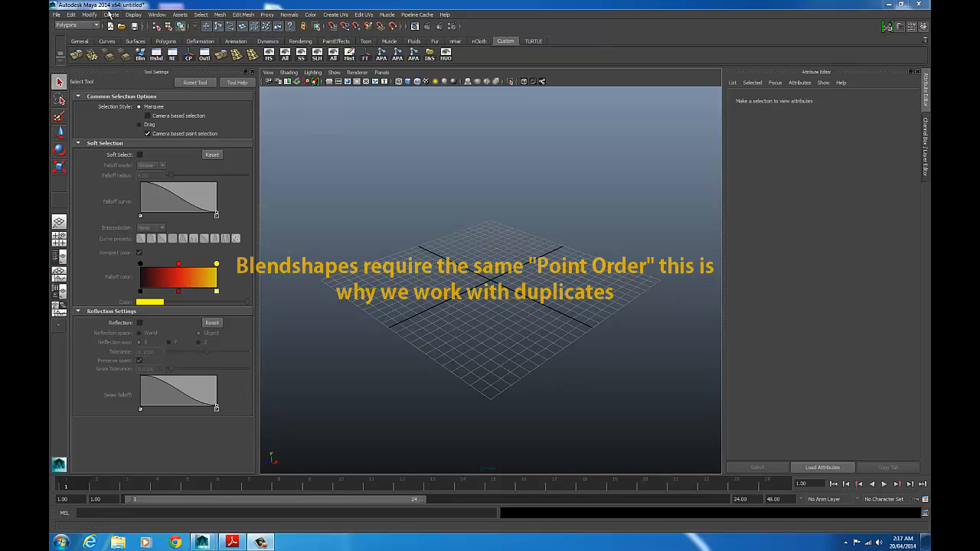
Step: Create a polygon sphere on the grid with radius 10, 8 axis divisions and 8 height divisions
click(111, 15)
mouse_move(141, 38)
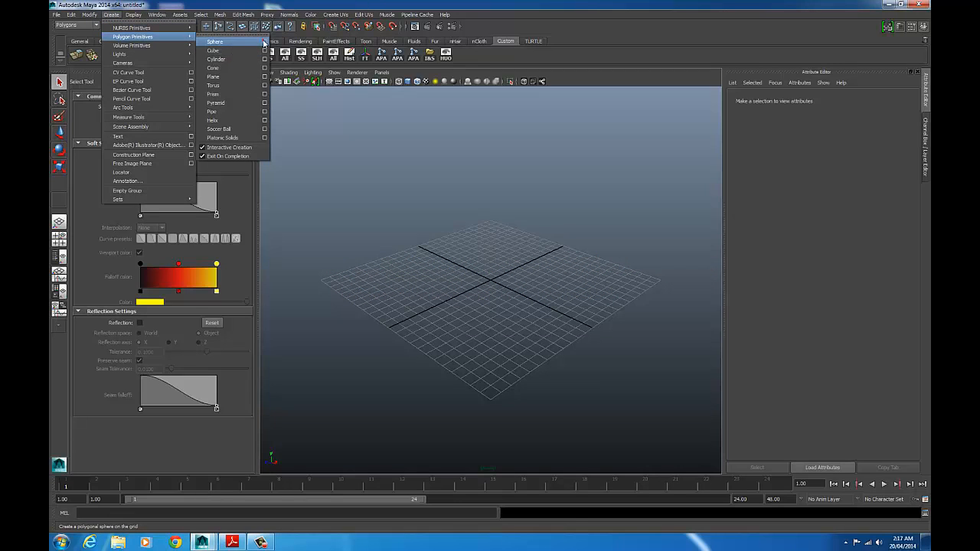
click(264, 42)
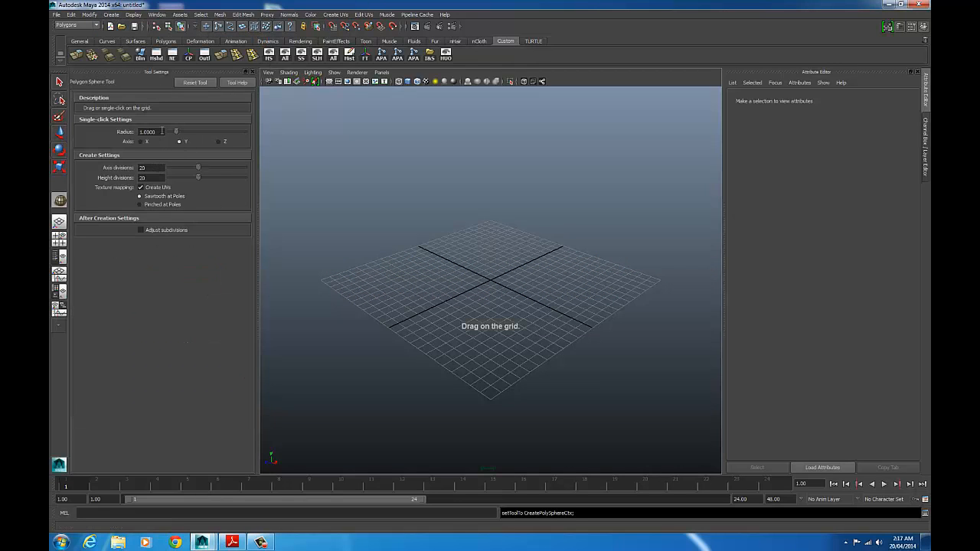
text(10)
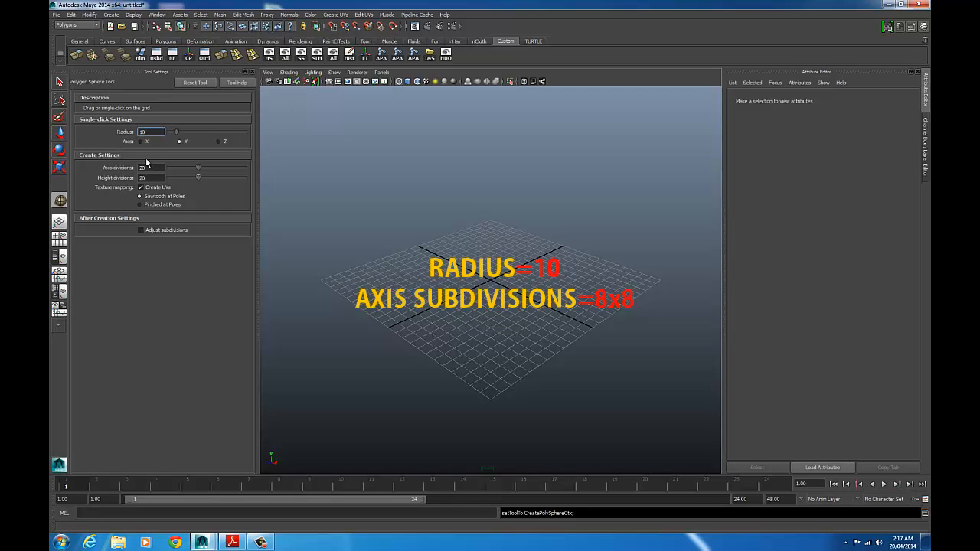
click(162, 167)
click(152, 178)
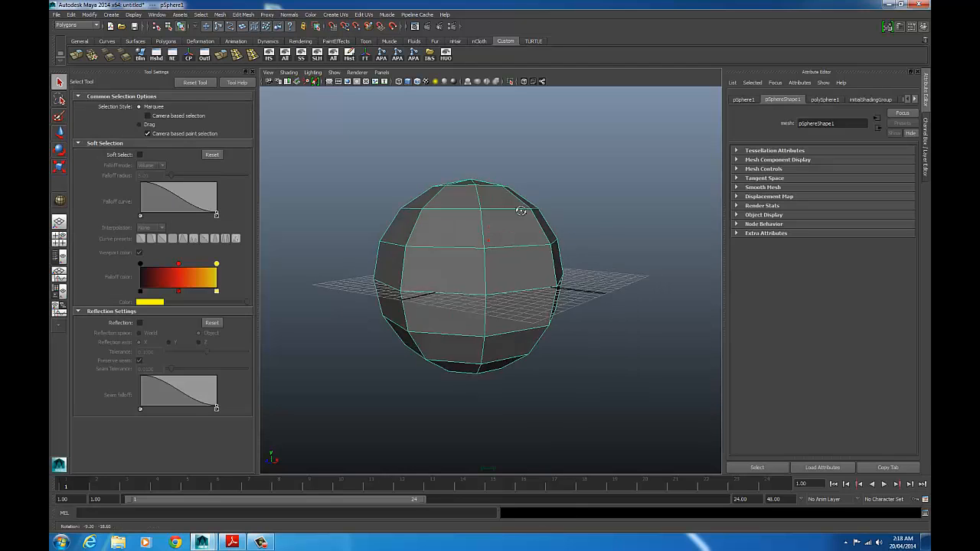
alt+drag(590, 237, 500, 268)
scroll(499, 245, up, 4)
alt+drag(502, 216, 491, 267)
scroll(502, 247, down, 4)
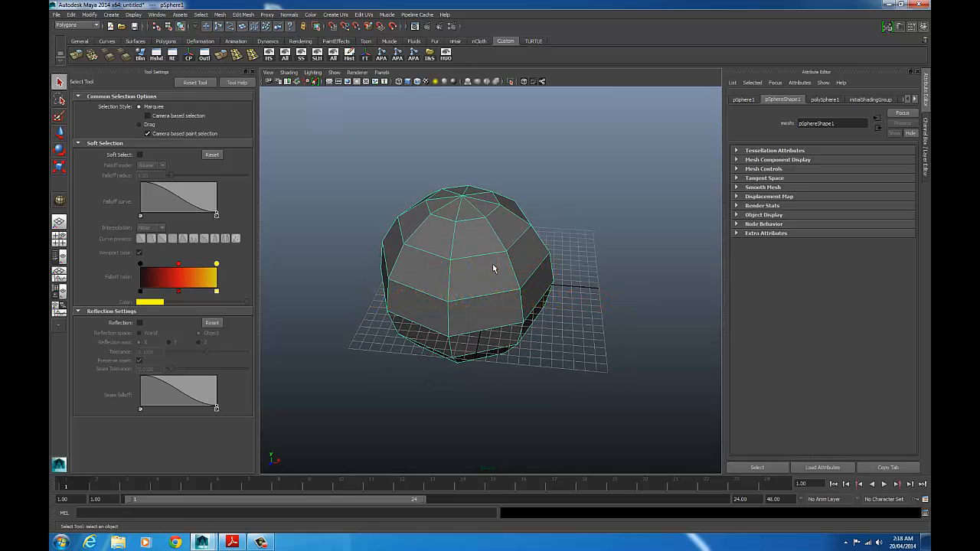
Step: Centre the sphere on the grid origin along X and Z, and freeze its transformations
key(space)
key(w)
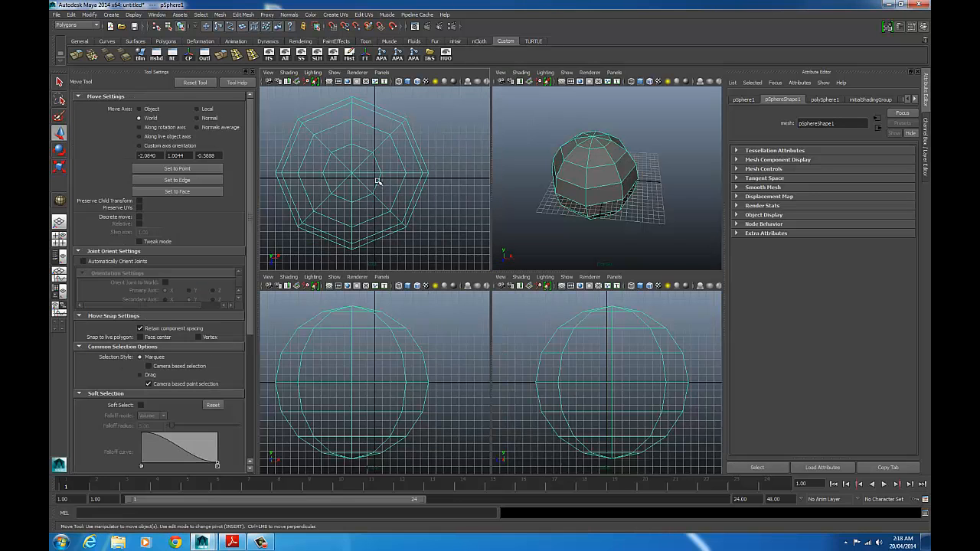
click(353, 175)
drag(371, 173, 396, 174)
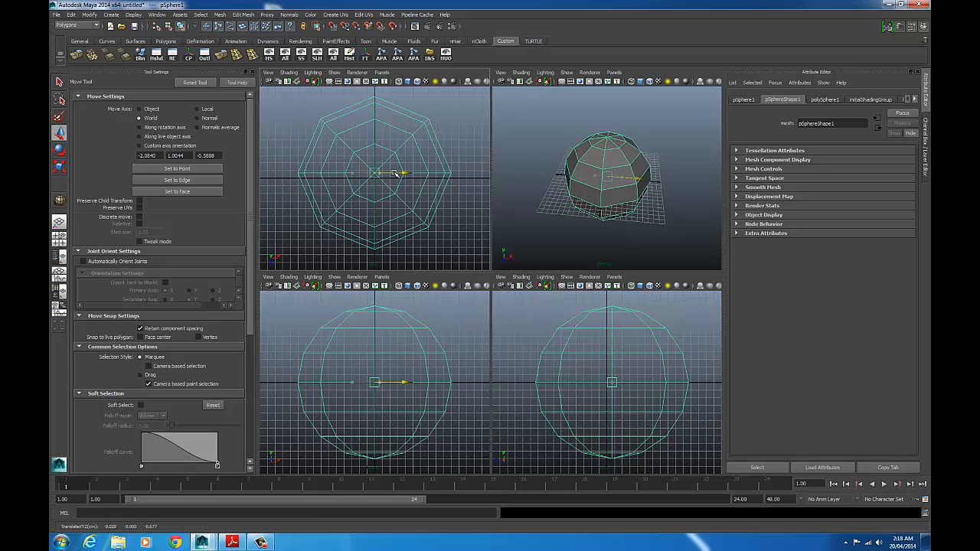
drag(374, 206, 374, 210)
click(89, 14)
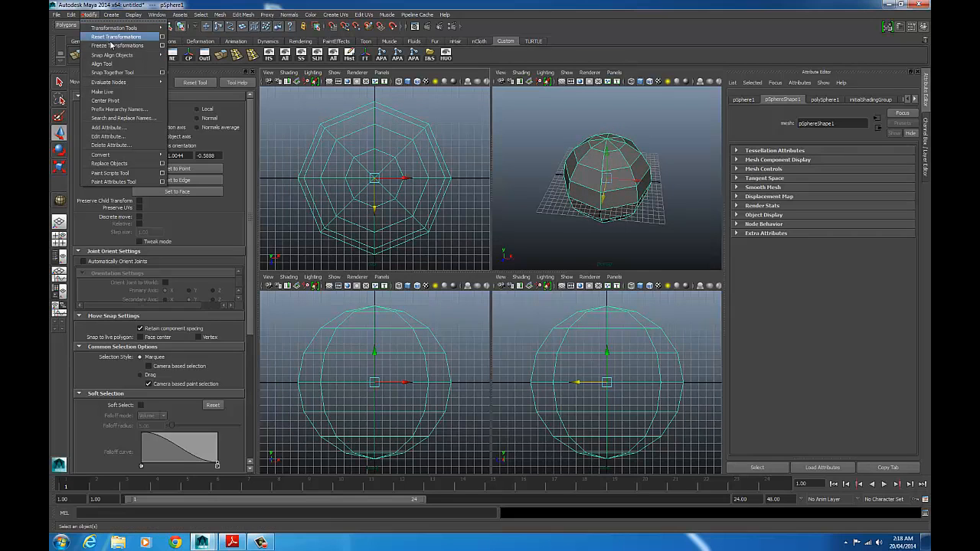
click(112, 45)
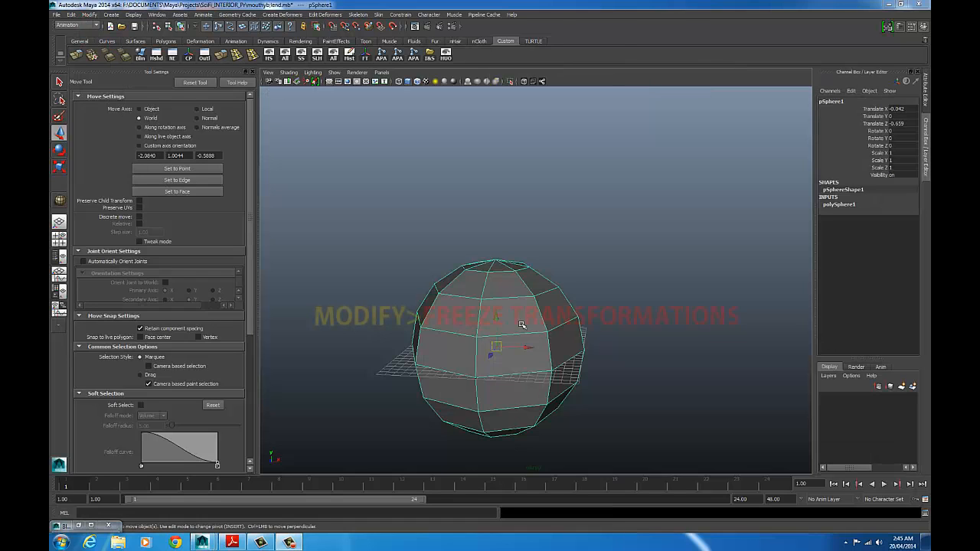
Step: Cut a diamond around a vertex on the sphere's underside with the Interactive Split Tool, using a magnet tolerance of 10
alt+drag(539, 329, 568, 364)
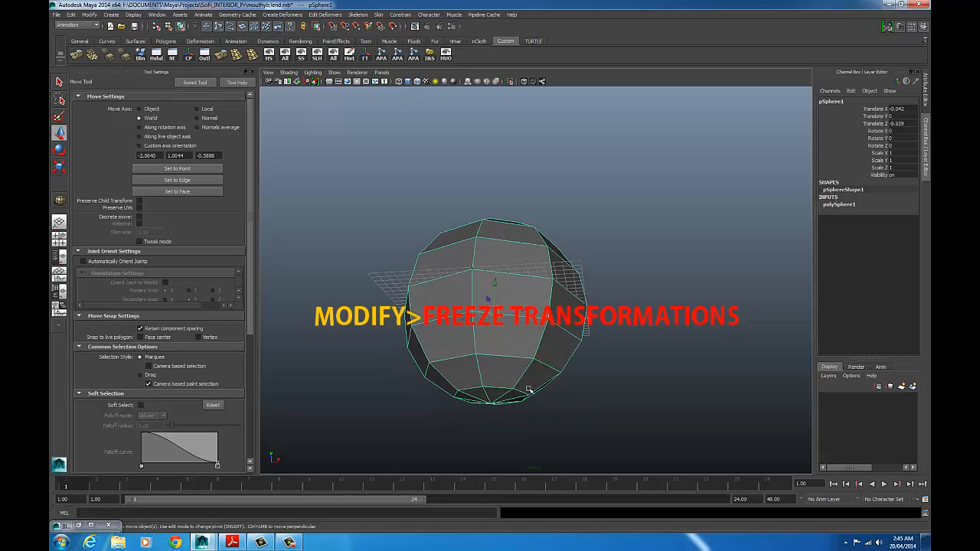
mouse_move(529, 390)
alt+mouse_down()
mouse_move(531, 370)
mouse_move(541, 376)
alt+mouse_up()
alt+drag(604, 349, 573, 413)
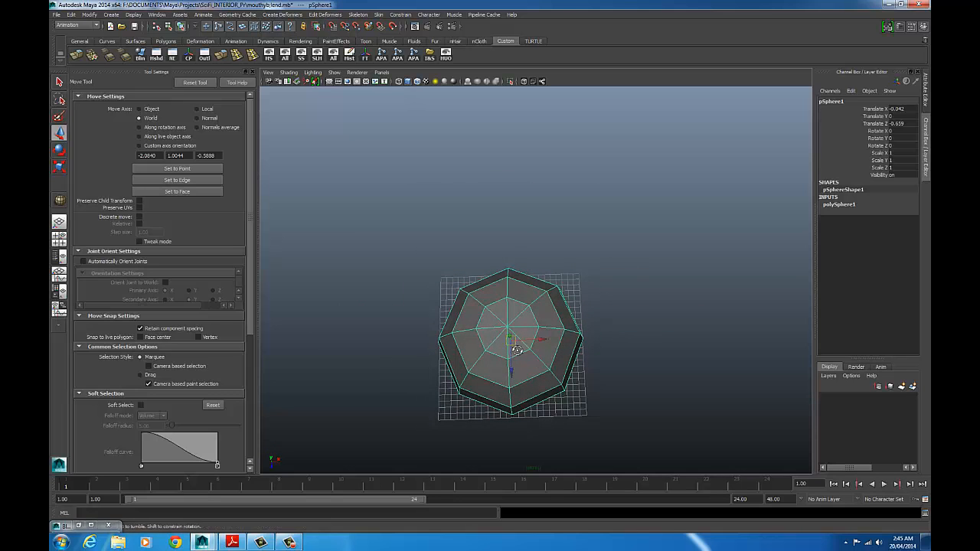
alt+drag(517, 328, 507, 239)
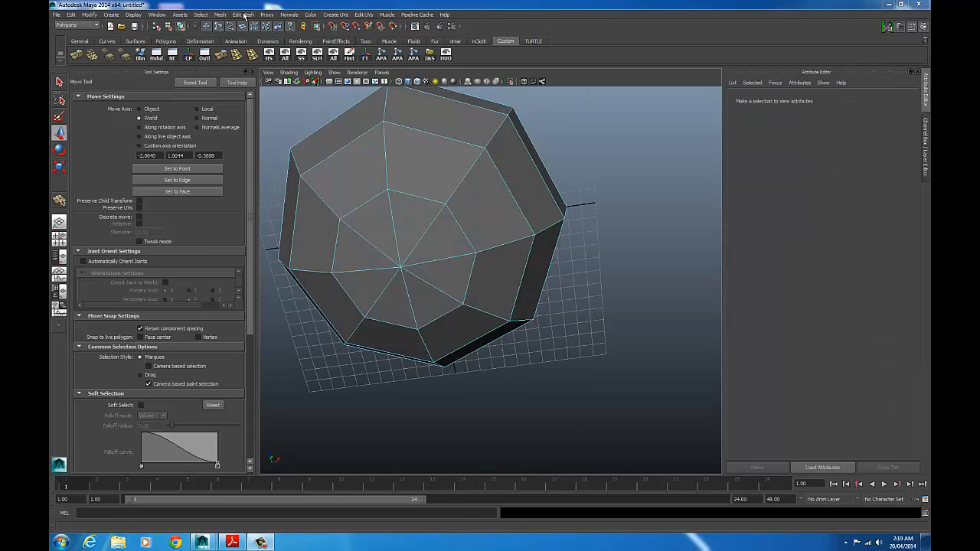
click(244, 15)
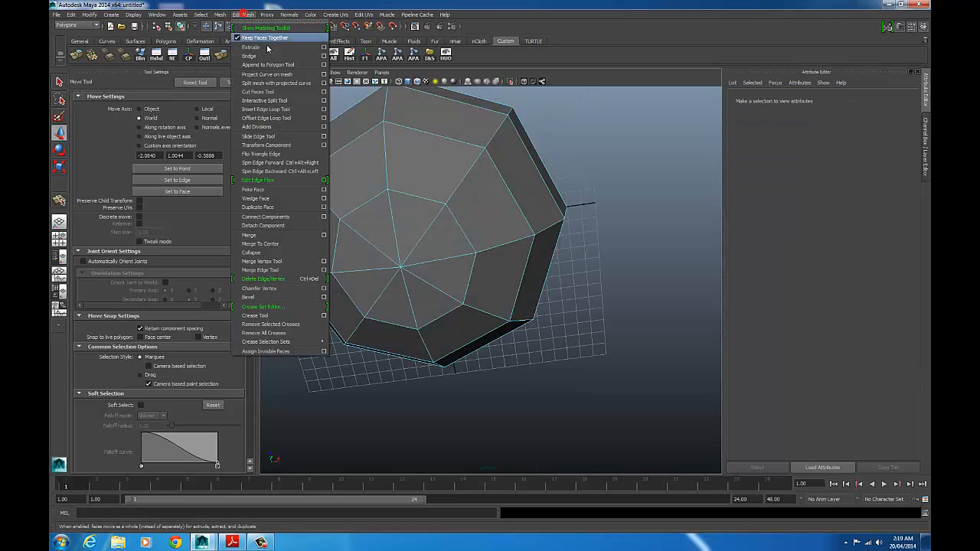
click(292, 100)
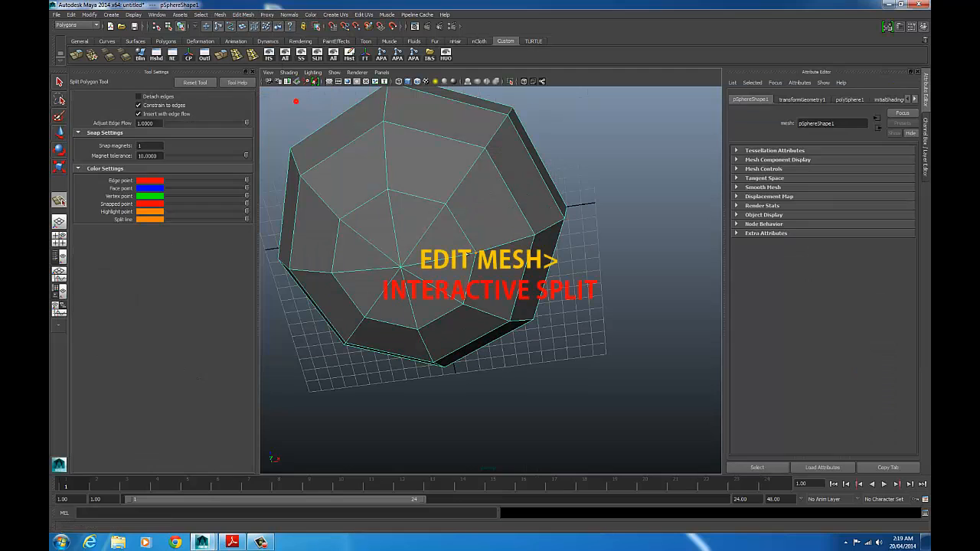
click(476, 251)
click(510, 196)
alt+drag(506, 196, 481, 234)
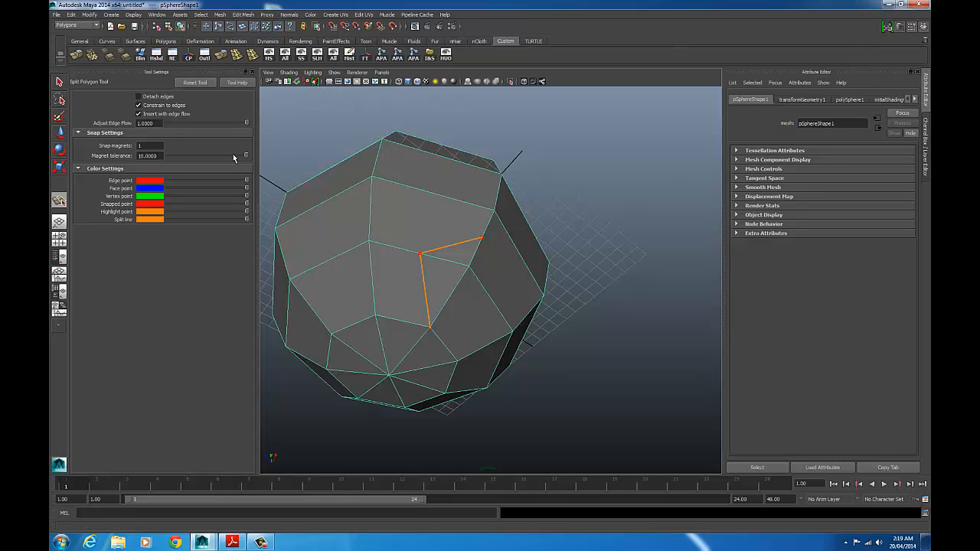
drag(196, 157, 250, 159)
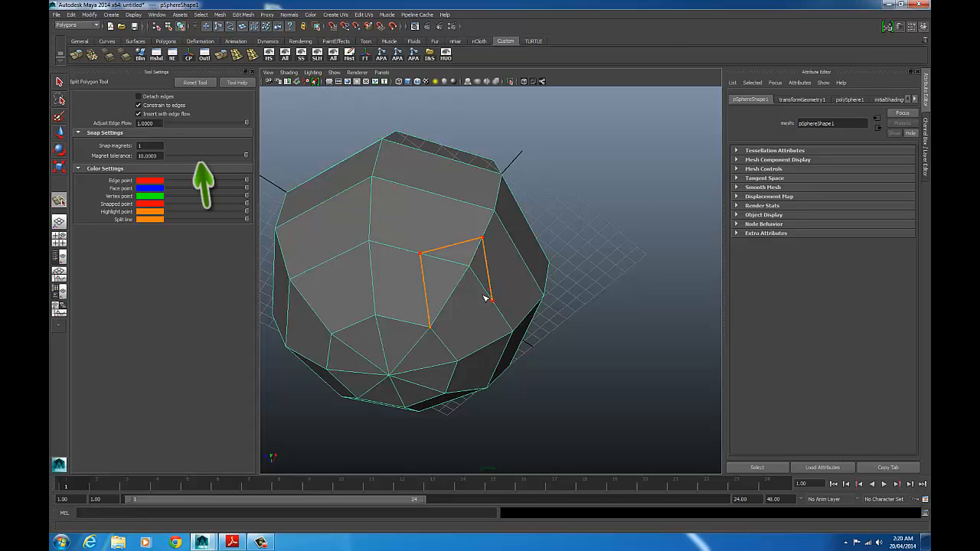
click(436, 329)
key(w)
Step: Select the faces inside the diamond cut on the sphere's underside and delete them to open a hole
alt+right_drag(440, 331, 511, 298)
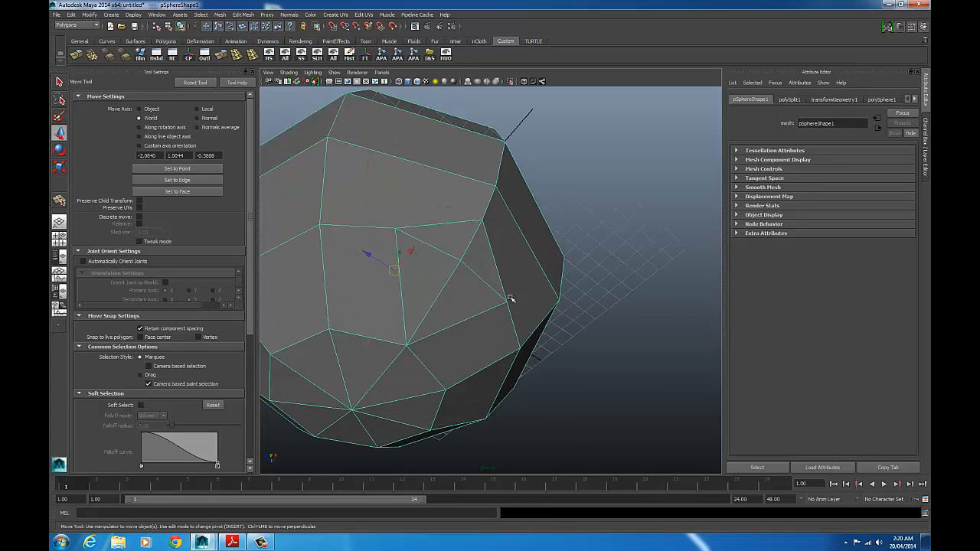
alt+drag(510, 299, 444, 280)
right_click(453, 281)
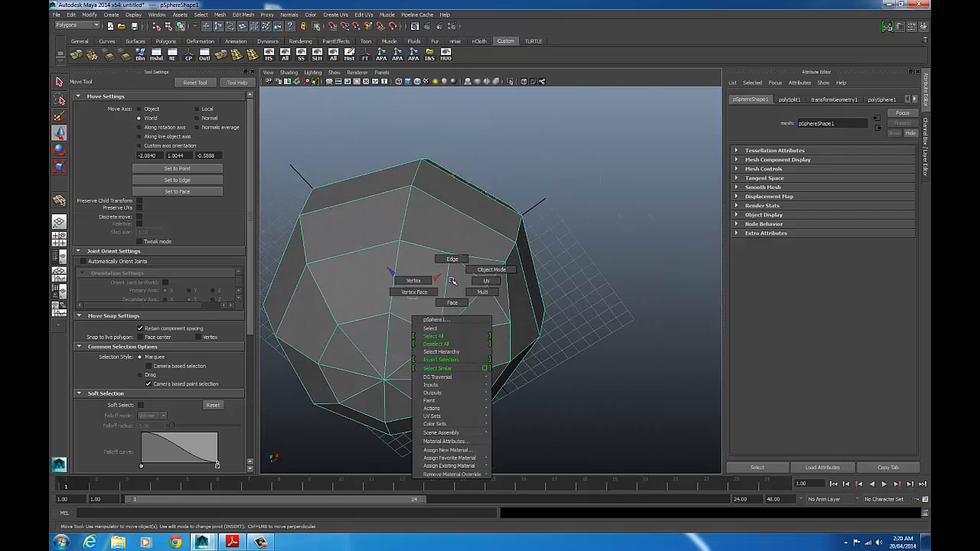
click(452, 303)
click(459, 289)
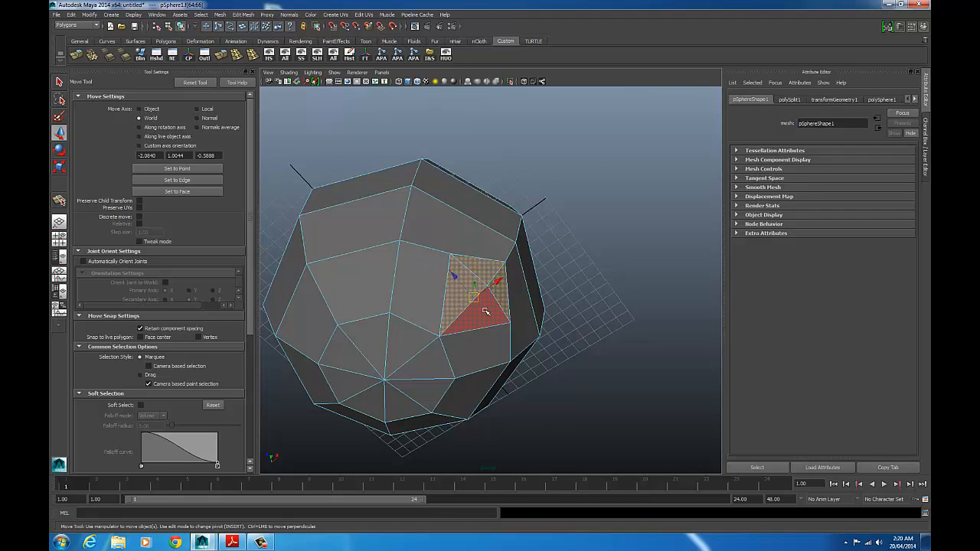
alt+drag(486, 311, 503, 280)
key(Delete)
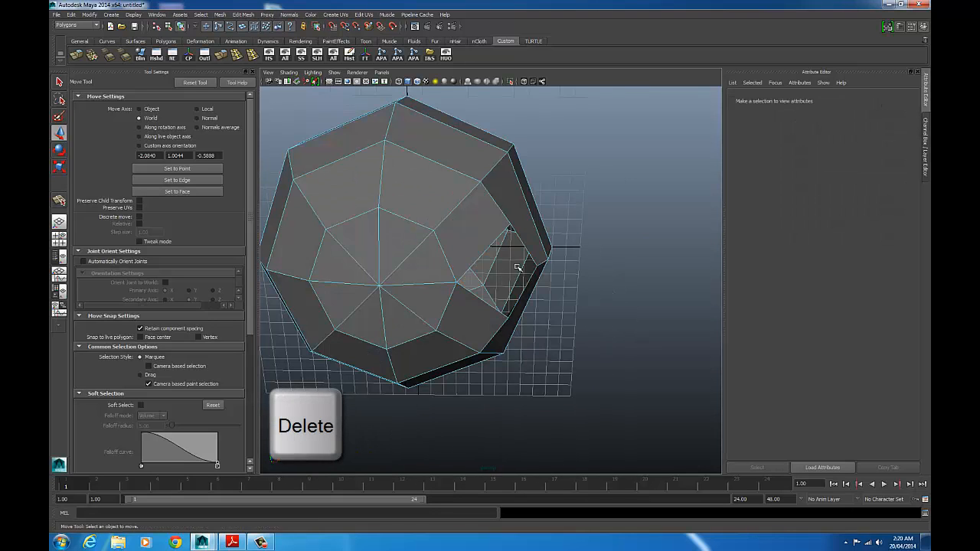
Step: Delete the faces of the sphere's half opposite the diamond hole, on the negative X side
alt+right_drag(542, 261, 440, 253)
alt+drag(440, 254, 466, 304)
alt+right_drag(466, 304, 396, 309)
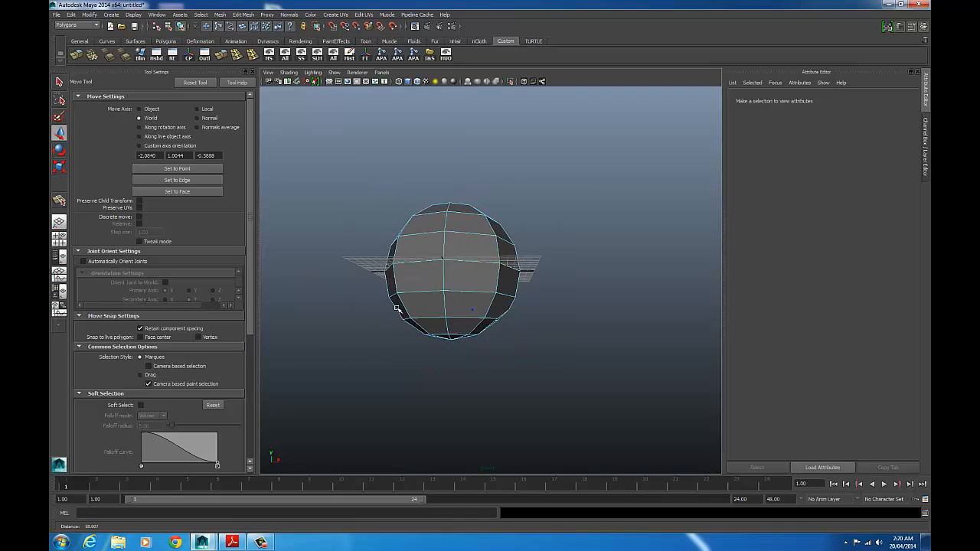
alt+drag(397, 309, 429, 325)
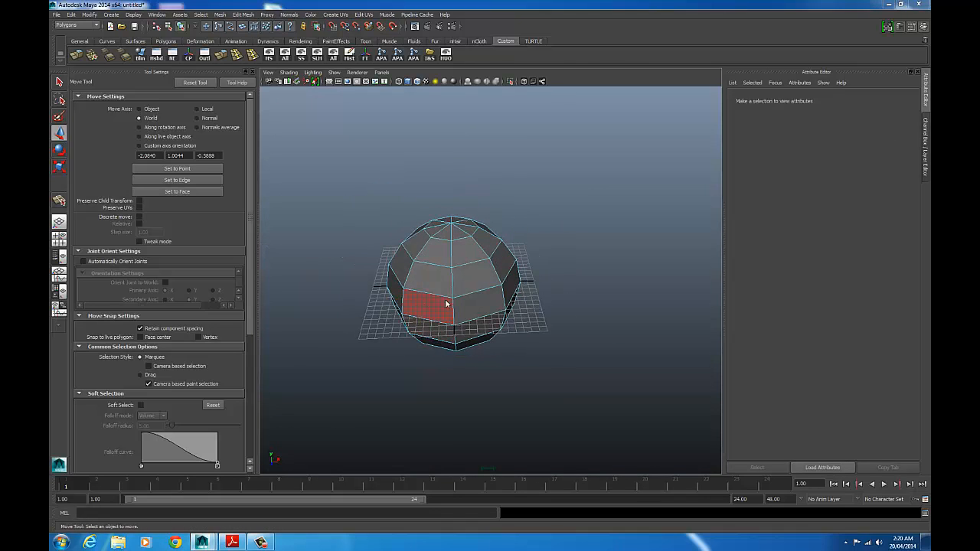
key(space)
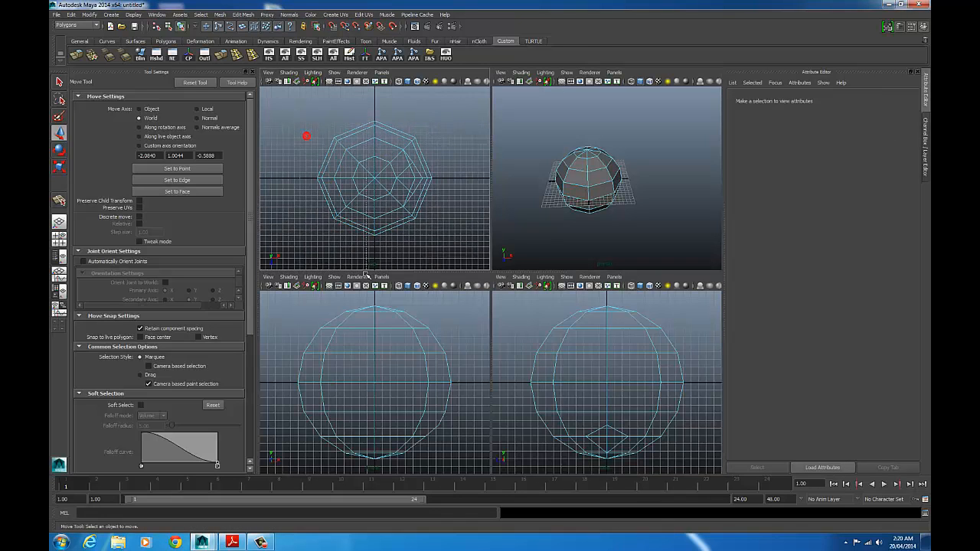
drag(365, 275, 366, 276)
key(Delete)
alt+drag(637, 215, 571, 180)
key(space)
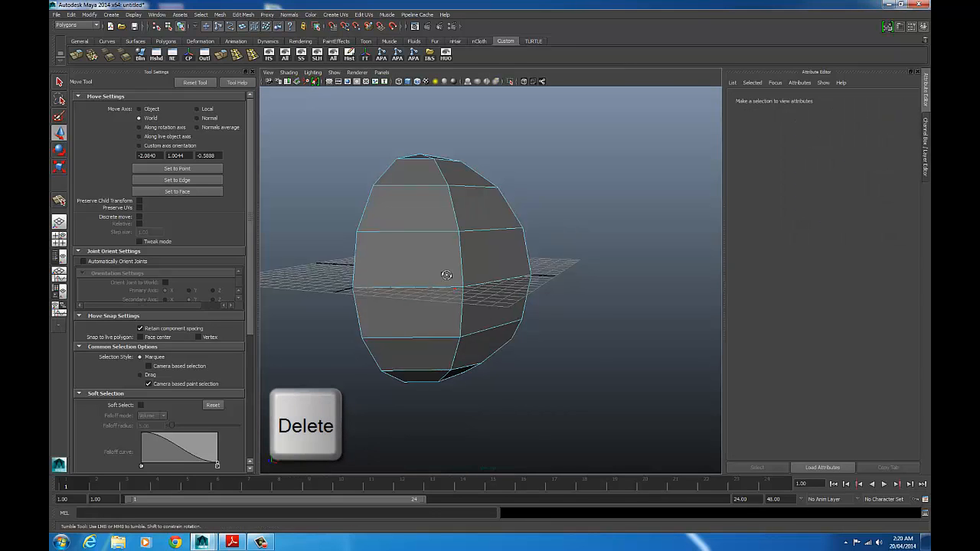
Step: Select the diamond hole's border edges, extrude them and move the extrusion straight down to form a leg
alt+drag(444, 274, 481, 282)
right_drag(472, 271, 473, 249)
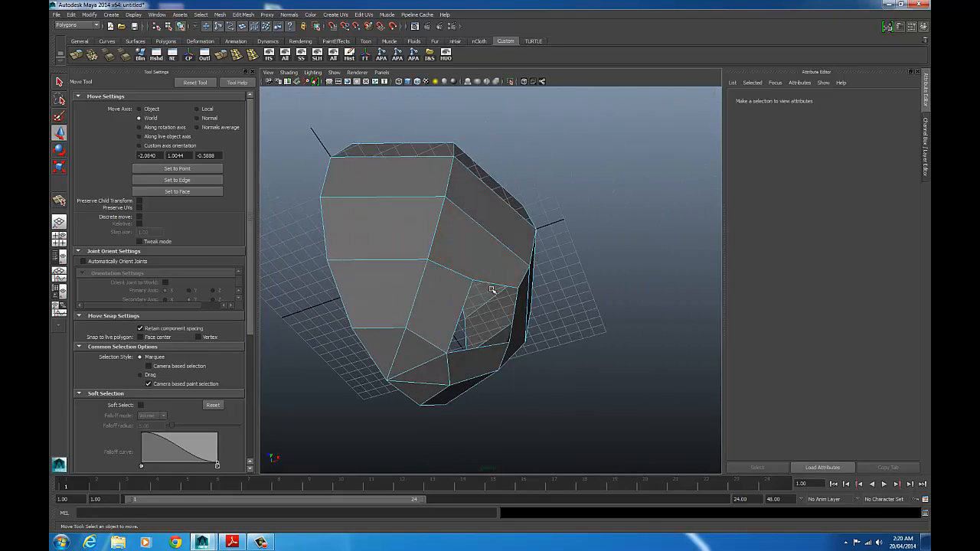
double_click(491, 285)
alt+drag(550, 309, 522, 347)
alt+right_drag(522, 347, 467, 352)
mouse_move(467, 352)
alt+mouse_down()
mouse_move(471, 378)
mouse_move(479, 345)
alt+mouse_up()
alt+middle_drag(479, 345, 479, 330)
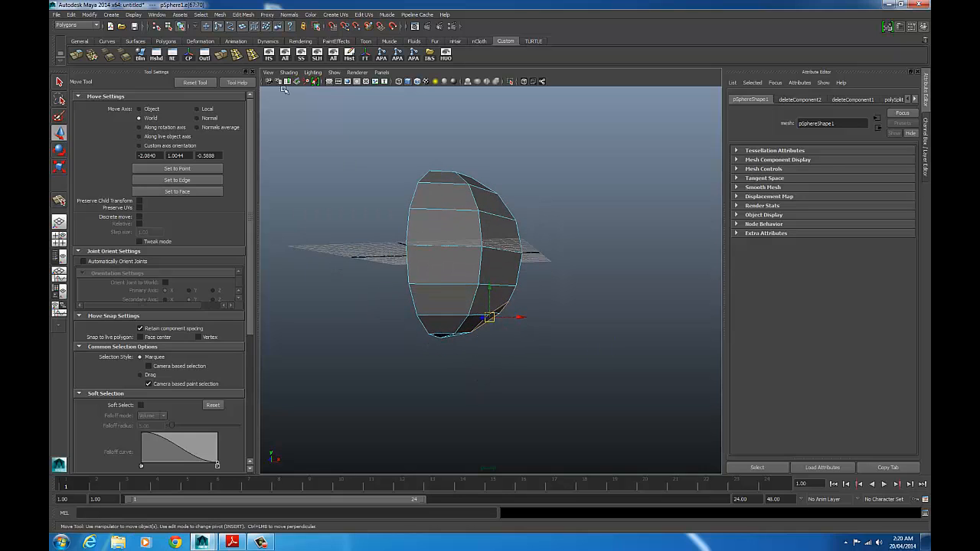
click(243, 15)
click(261, 48)
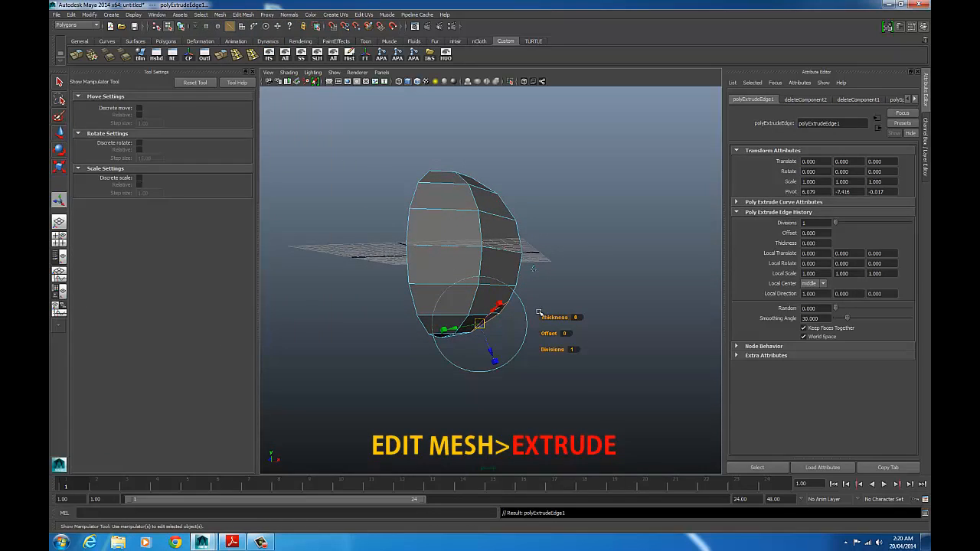
key(w)
drag(491, 293, 533, 370)
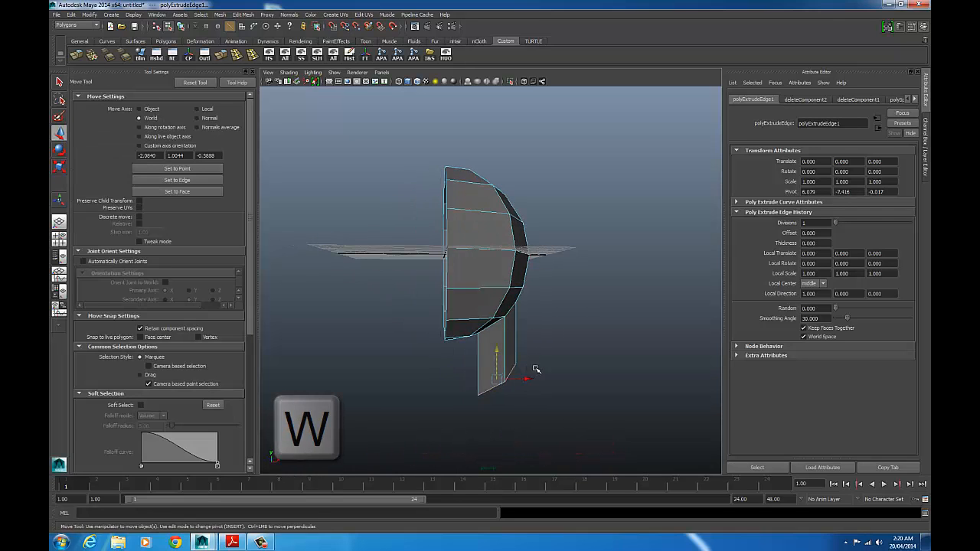
Step: Inspect the half sphere and its extruded leg in smooth mesh preview and return to the unsmoothed display
alt+middle_drag(533, 370, 510, 298)
alt+right_drag(510, 298, 521, 303)
alt+drag(521, 304, 442, 283)
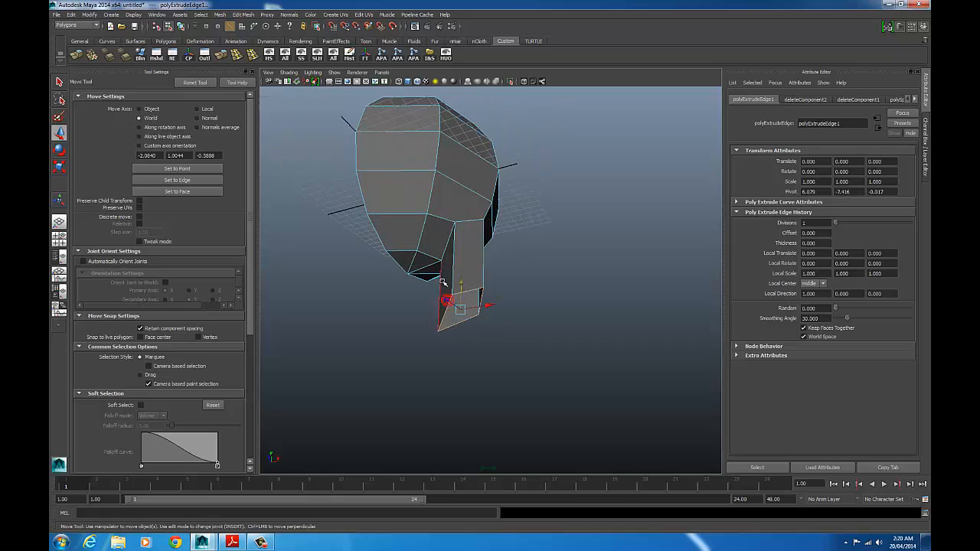
key(3)
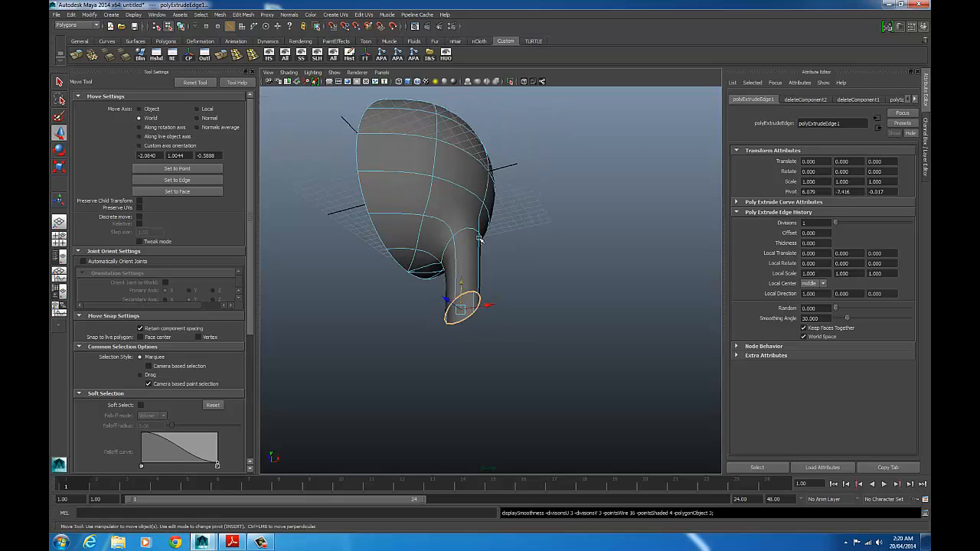
key(1)
scroll(516, 285, up, 5)
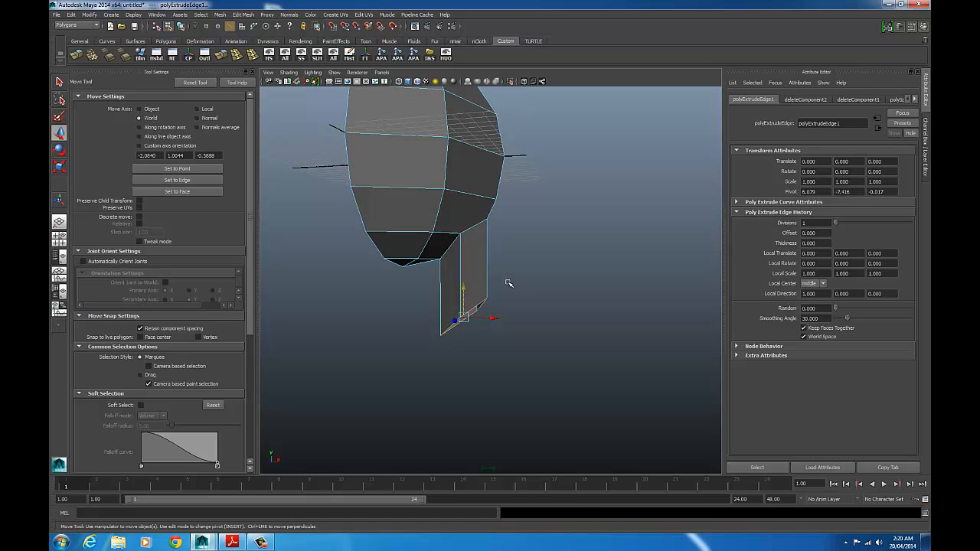
key(3)
alt+drag(518, 292, 488, 312)
key(1)
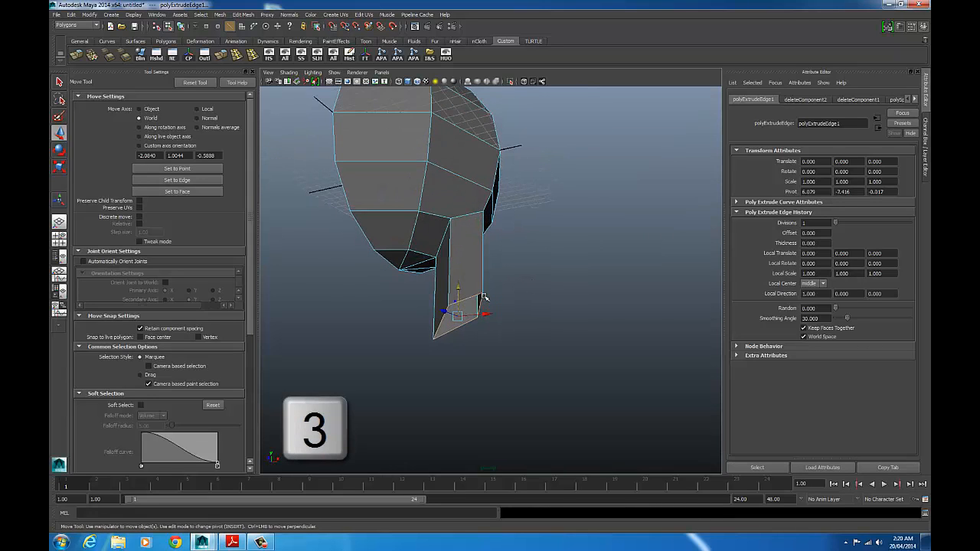
Step: In the front view, move the leg's bottom vertices vertically with grid snapping so its lower border lies level on one grid line
key(space)
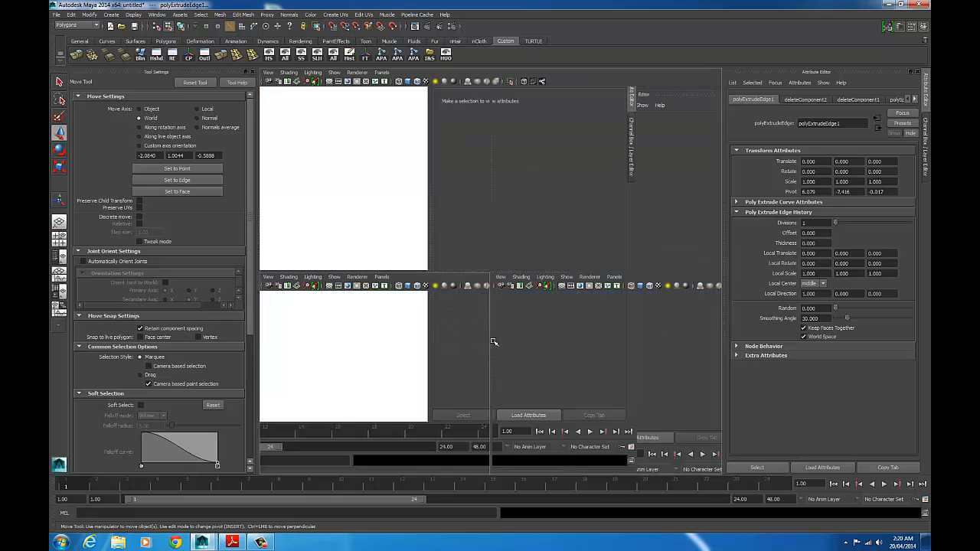
key(space)
alt+middle_drag(528, 337, 431, 191)
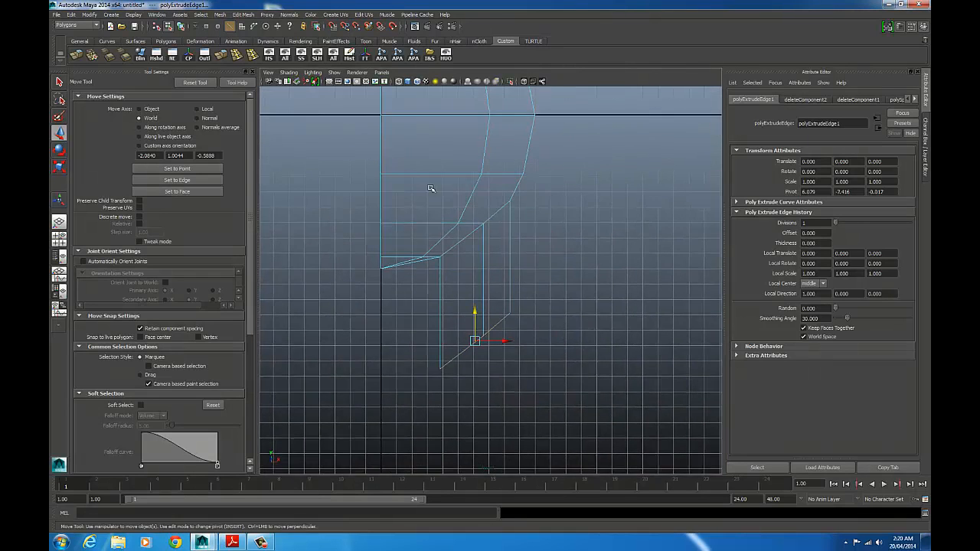
scroll(462, 269, down, 1)
alt+middle_drag(462, 269, 452, 213)
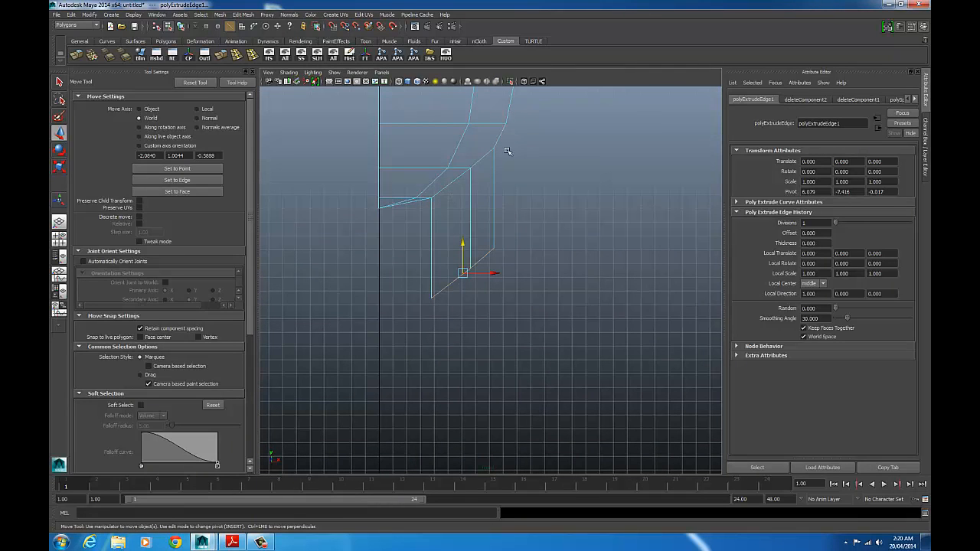
right_drag(492, 249, 453, 250)
click(494, 250)
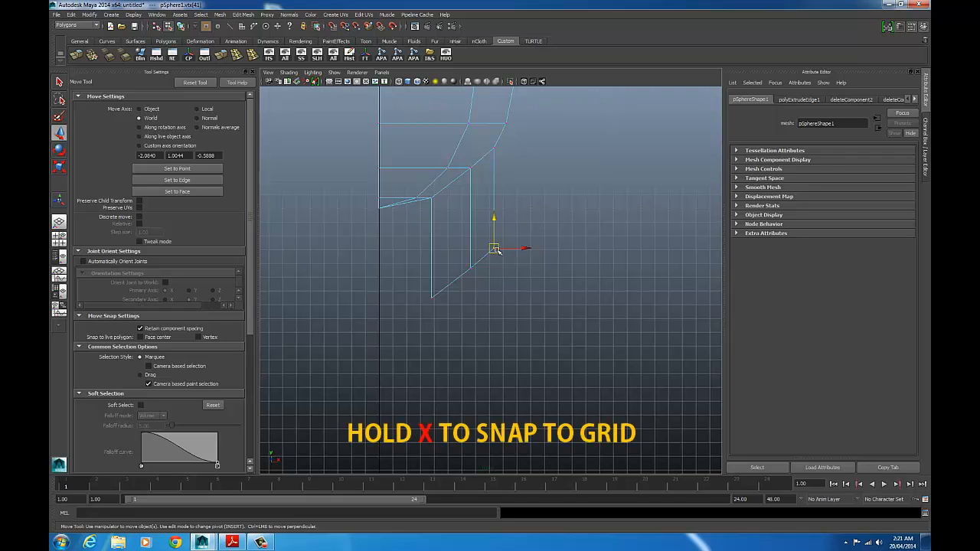
drag(498, 260, 476, 285)
drag(470, 240, 470, 288)
drag(409, 288, 446, 312)
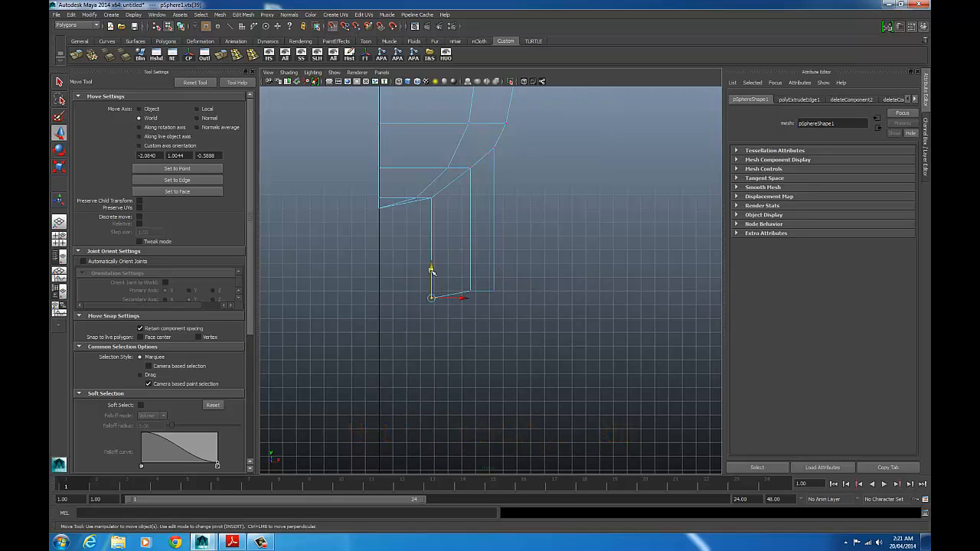
drag(432, 269, 430, 295)
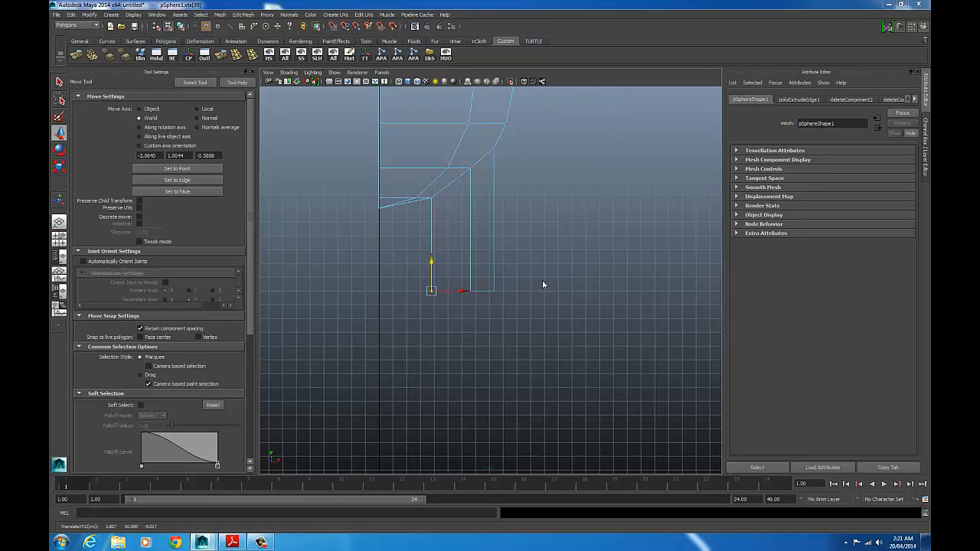
Step: In the perspective view, select the leg's bottom border edges, extrude them and move the extrusion down slightly to add a short knee segment
key(space)
key(space)
alt+drag(564, 215, 535, 251)
key(f)
right_drag(498, 259, 499, 239)
mouse_move(511, 269)
alt+mouse_down()
mouse_move(505, 258)
mouse_move(503, 278)
alt+mouse_up()
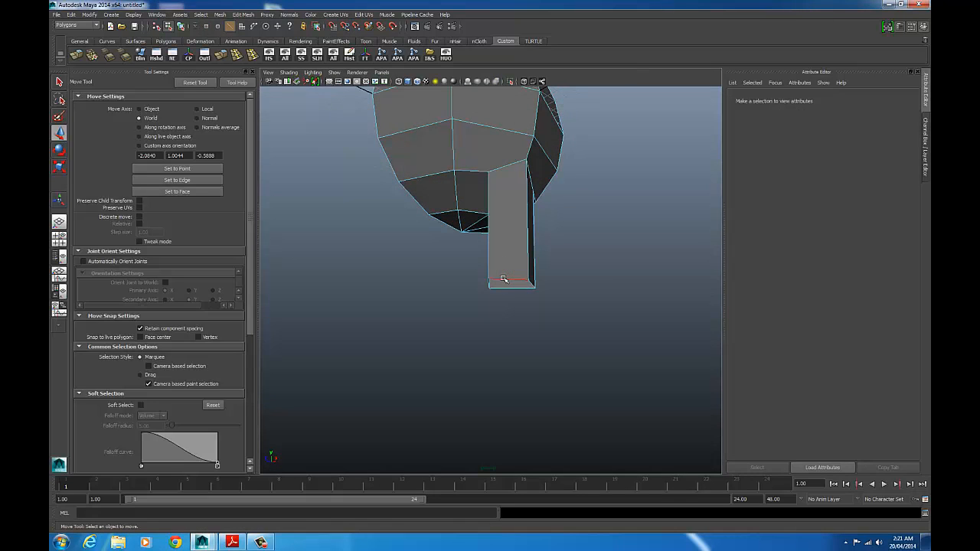
click(504, 281)
alt+drag(580, 274, 452, 253)
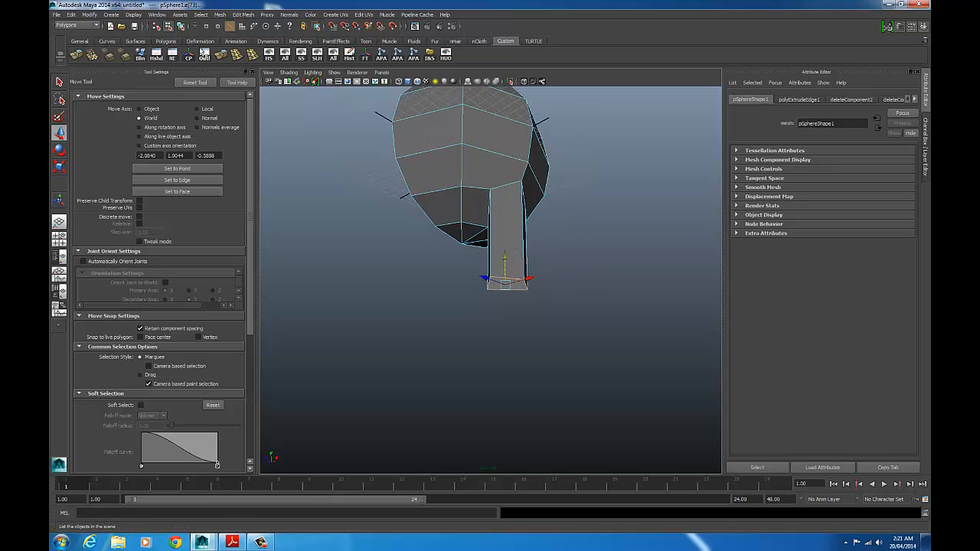
click(243, 15)
key(w)
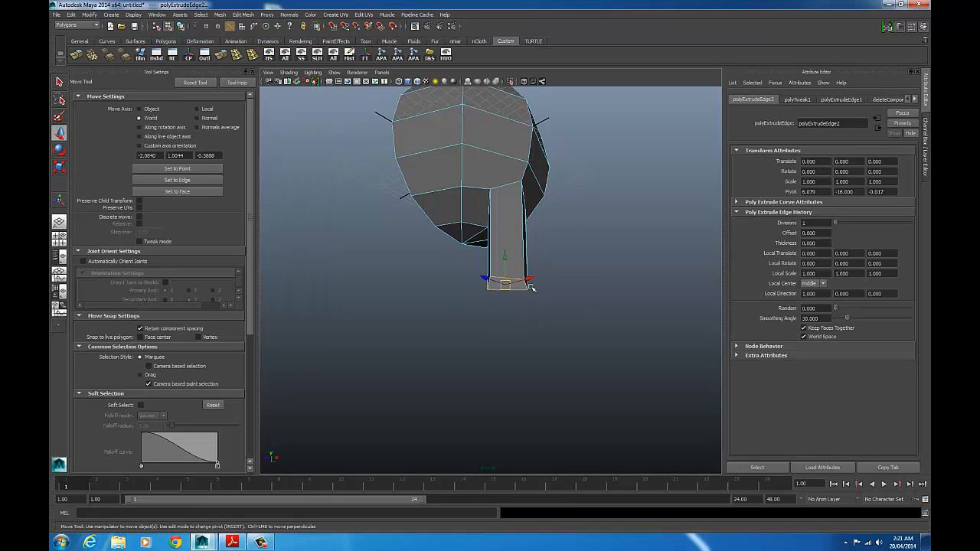
drag(500, 256, 505, 269)
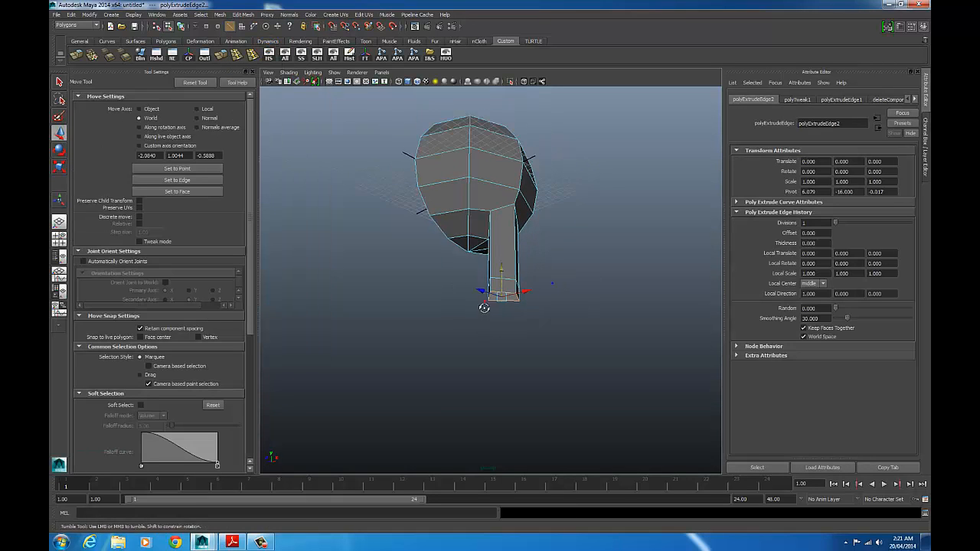
Step: Extrude the leg's bottom border edges again and move them down to form a long lower leg
key(g)
key(w)
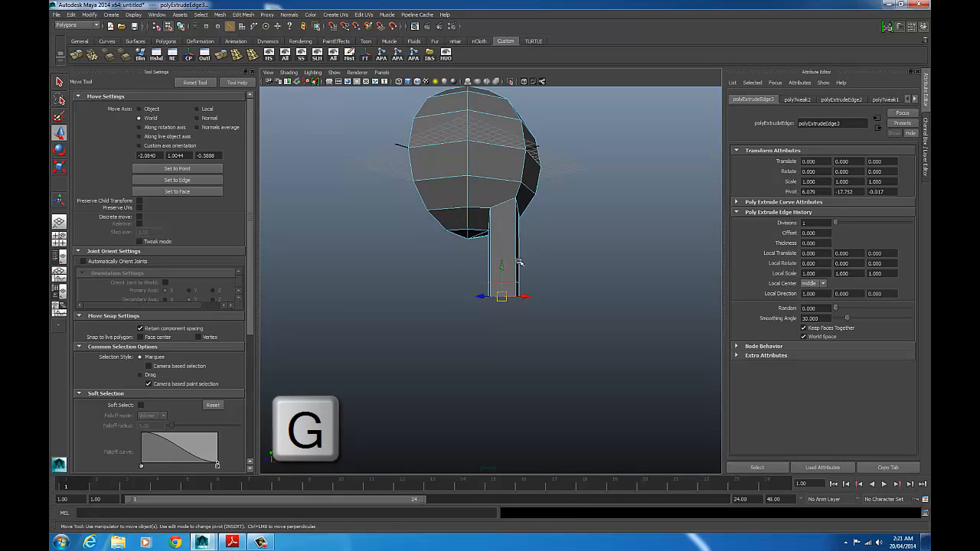
drag(502, 265, 546, 343)
alt+middle_drag(547, 345, 560, 287)
alt+drag(559, 287, 574, 375)
Step: Extrude the border edges at the ankle, then lower, enlarge and shift them forward to shape the top of the foot
key(g)
key(w)
key(r)
key(w)
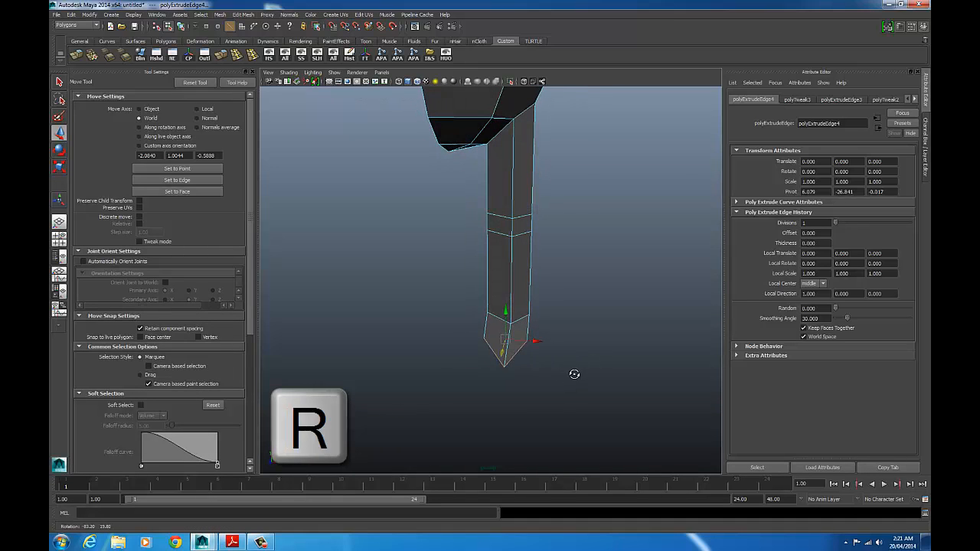
key(r)
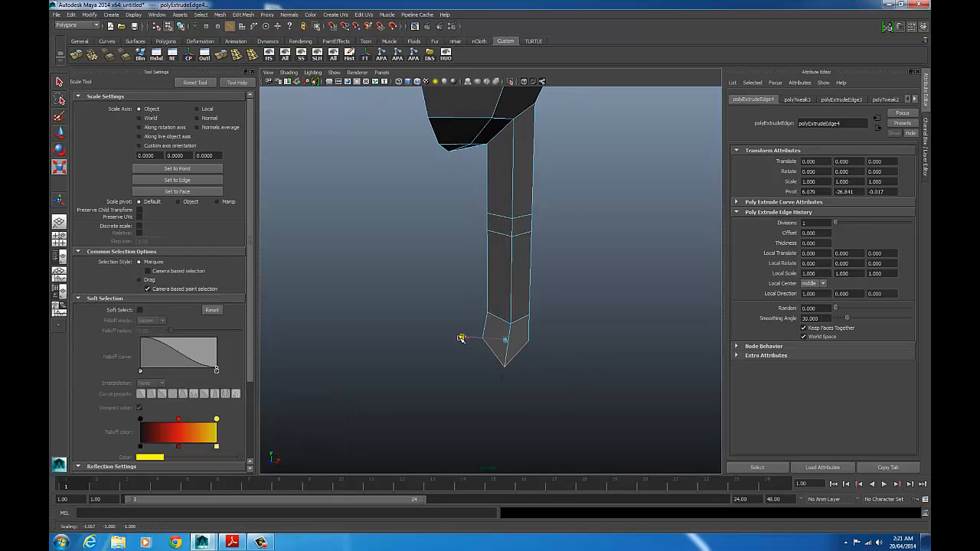
alt+drag(434, 341, 540, 381)
Step: Extrude the foot's lower border edges, scale them outwards and move them down to widen the foot towards the sole
key(ctrl+e)
key(r)
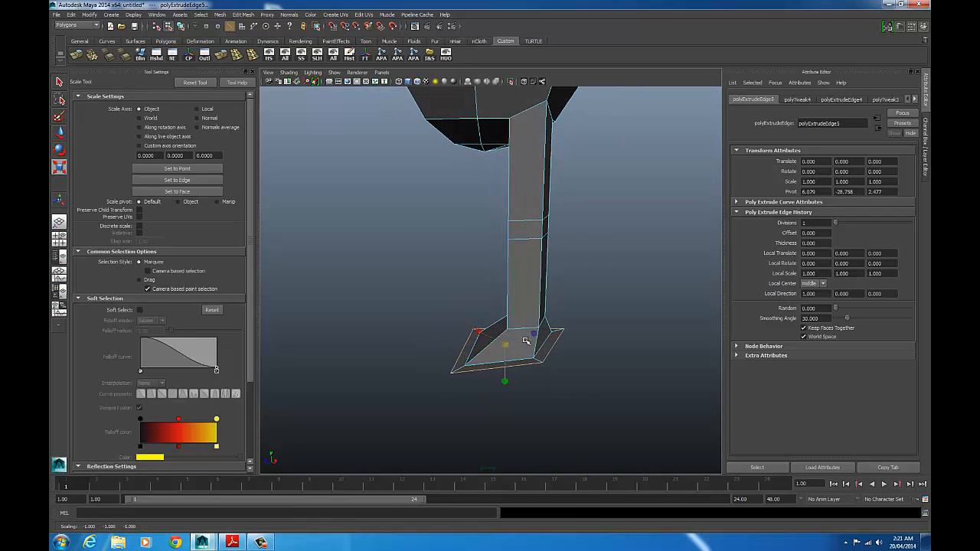
key(w)
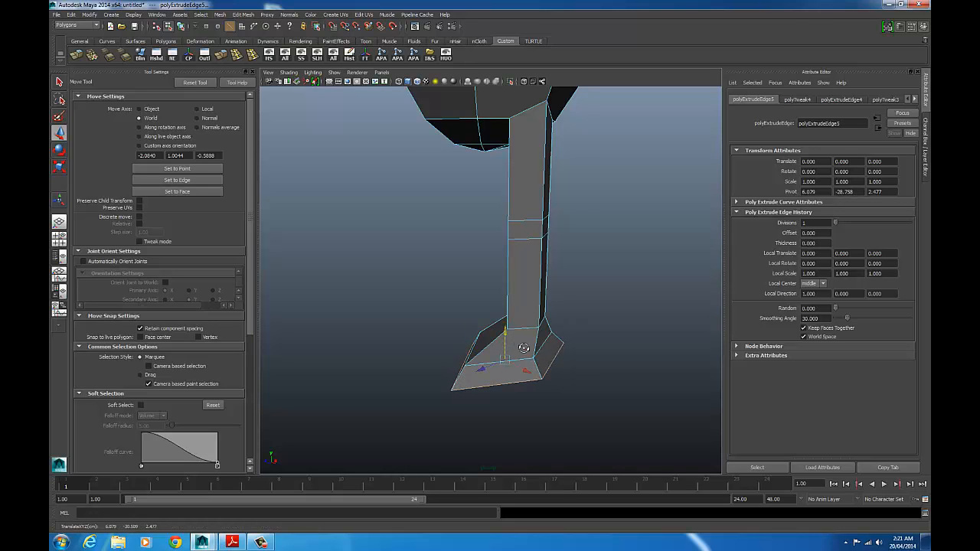
alt+drag(524, 348, 541, 324)
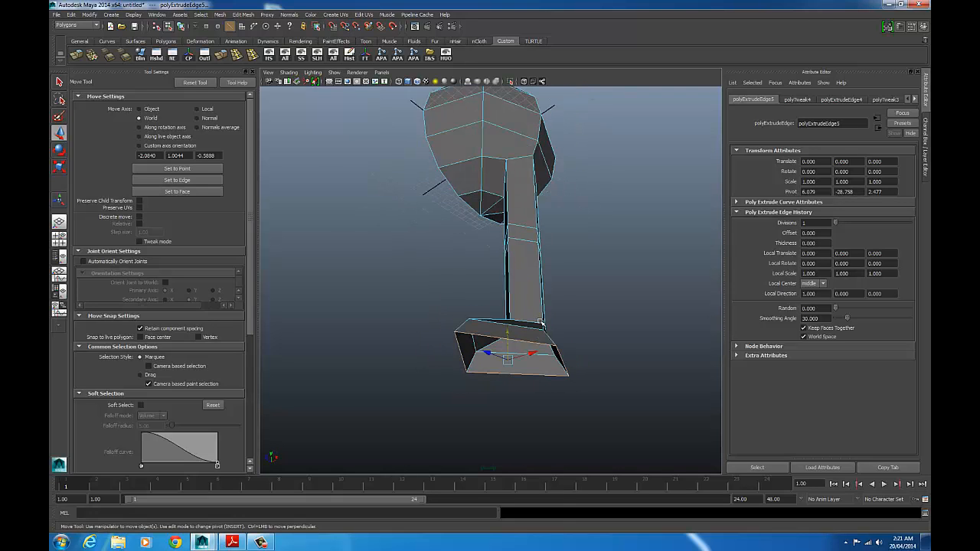
Step: Extrude the foot's bottom border repeatedly and scale it inwards to fill the sole down to a tiny central hole
key(e)
key(r)
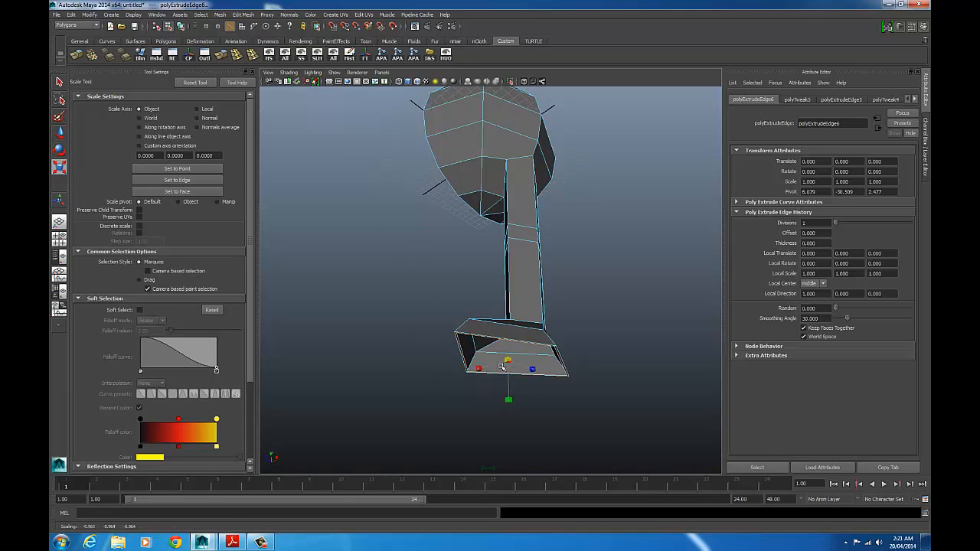
alt+drag(457, 402, 458, 363)
key(ctrl+e)
key(r)
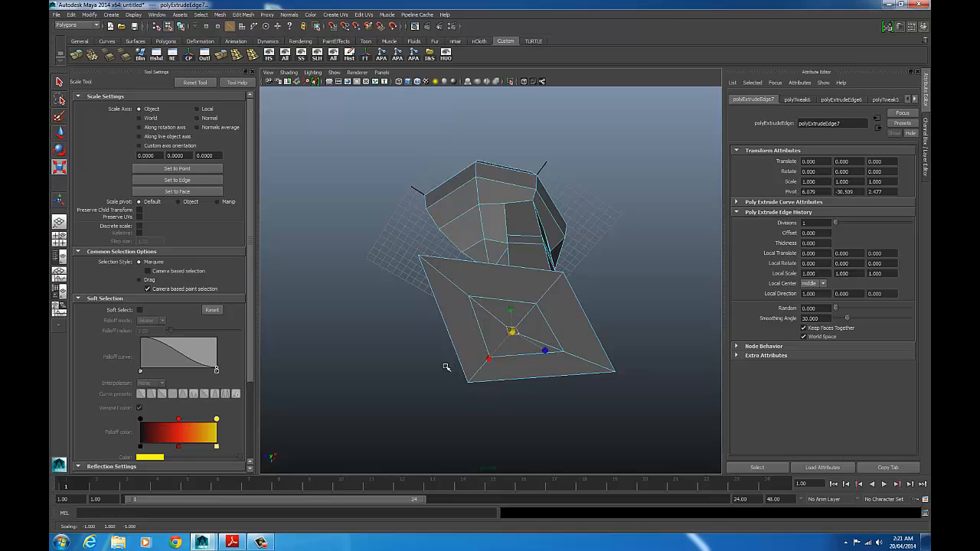
Step: Select the four vertices around the small hole in the middle of the sole and merge them to centre
alt+right_drag(447, 368, 486, 369)
alt+drag(486, 370, 503, 389)
alt+middle_drag(503, 389, 483, 334)
alt+right_drag(483, 335, 554, 322)
alt+drag(503, 317, 551, 271)
right_drag(551, 270, 581, 260)
click(555, 295)
alt+right_drag(494, 292, 518, 282)
right_click(519, 281)
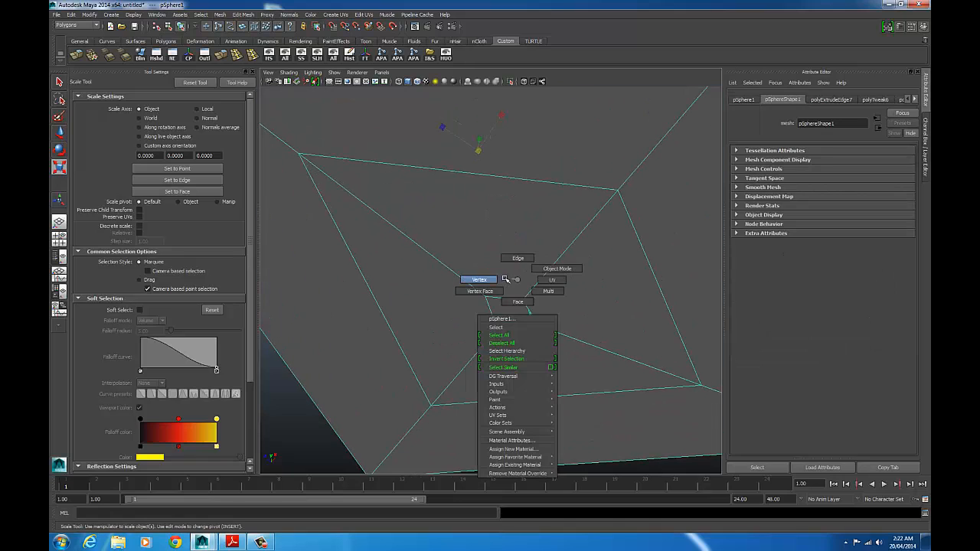
click(504, 280)
click(485, 297)
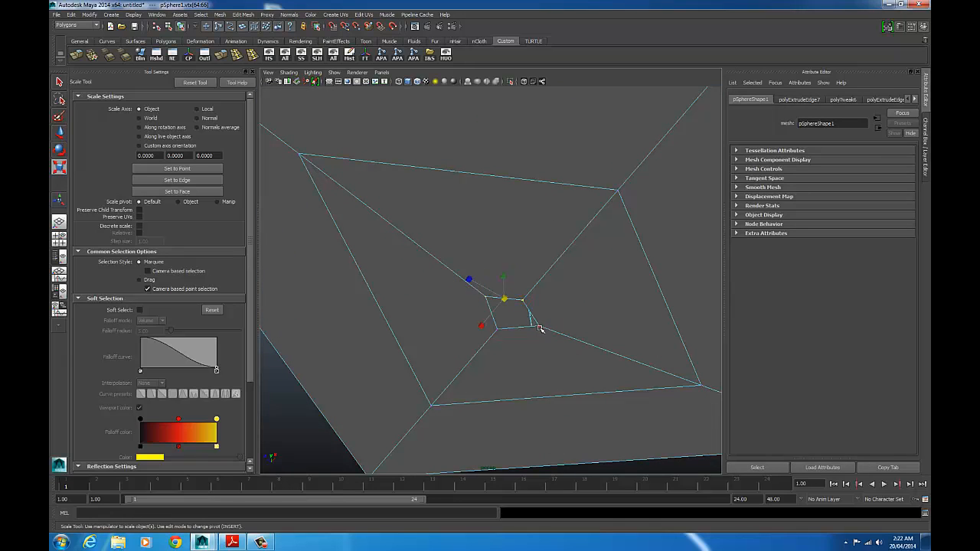
alt+drag(495, 335, 547, 270)
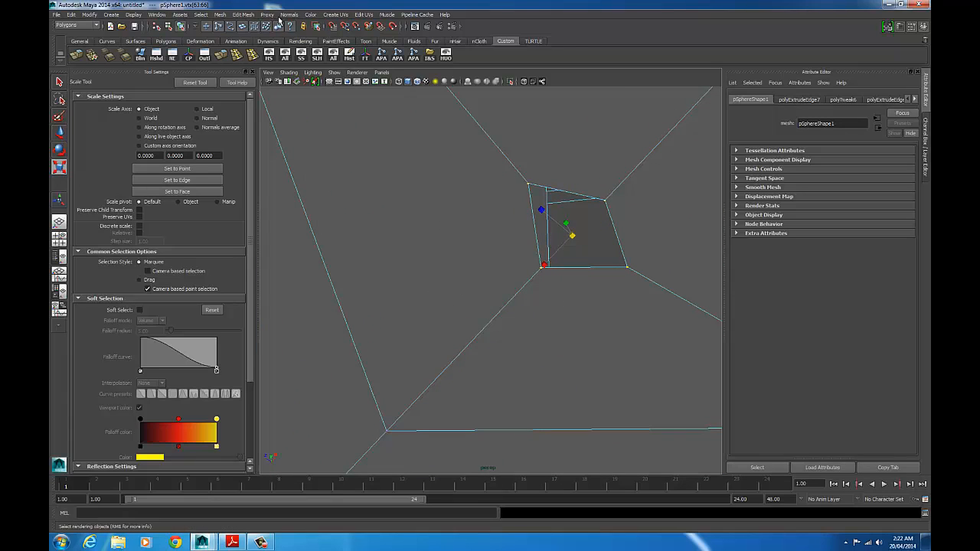
click(241, 15)
click(276, 252)
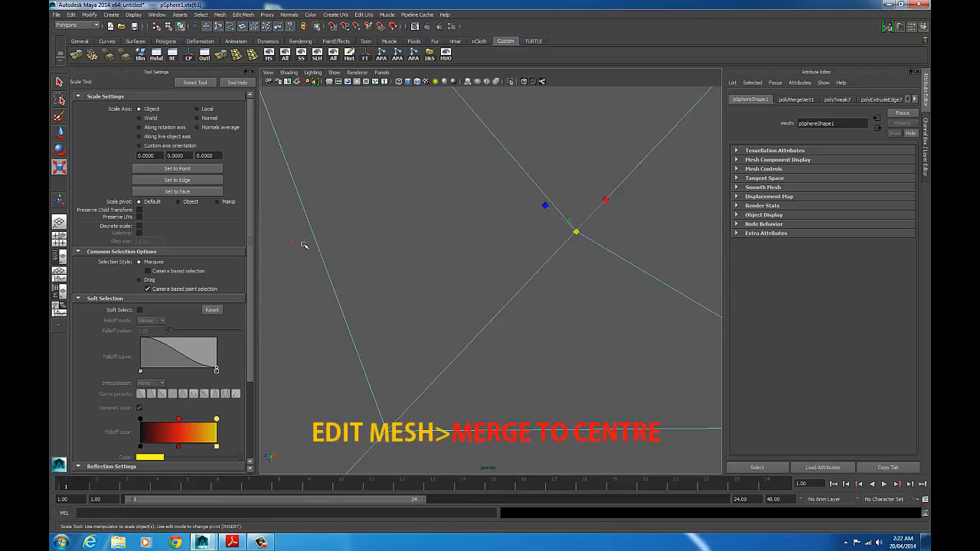
Step: Turn on smooth mesh preview and inspect the body, leg and foot from the front and side
alt+right_drag(306, 245, 429, 256)
alt+drag(429, 255, 432, 283)
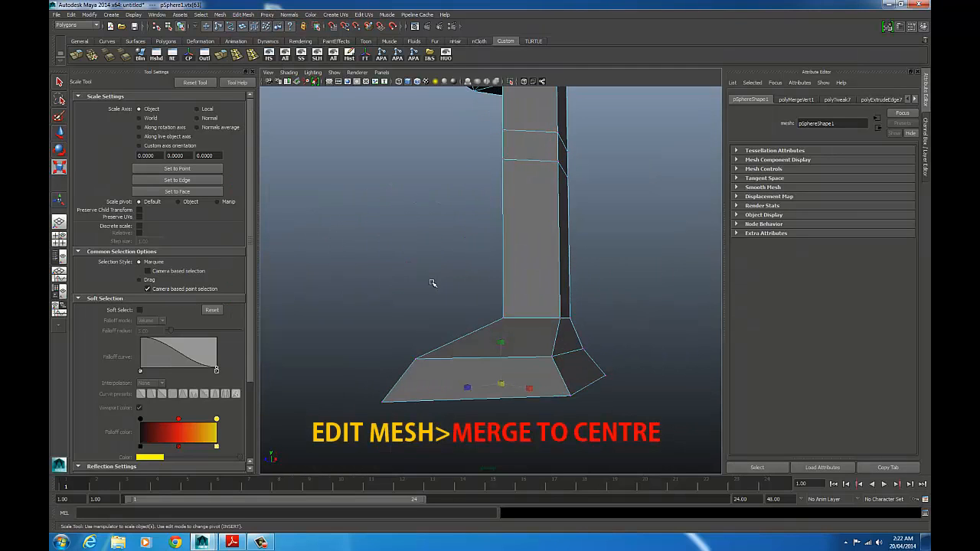
key(3)
alt+right_drag(567, 260, 443, 261)
alt+drag(443, 261, 413, 273)
alt+right_drag(475, 265, 433, 269)
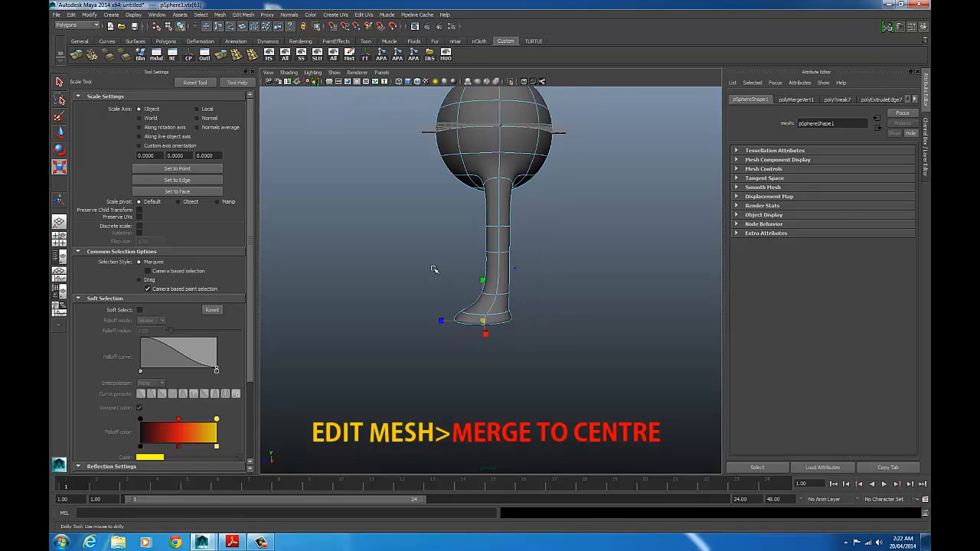
alt+drag(434, 270, 449, 280)
Step: Select the front edge of the foot and move it outwards to extend the toe
right_click(480, 314)
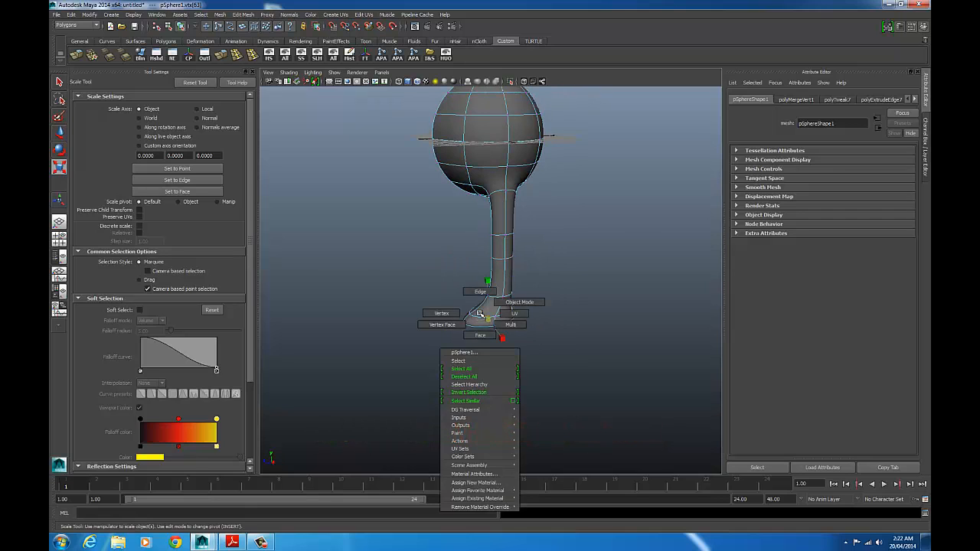
right_drag(475, 293, 475, 292)
alt+drag(475, 299, 499, 317)
alt+drag(487, 322, 422, 369)
key(w)
alt+drag(466, 338, 510, 351)
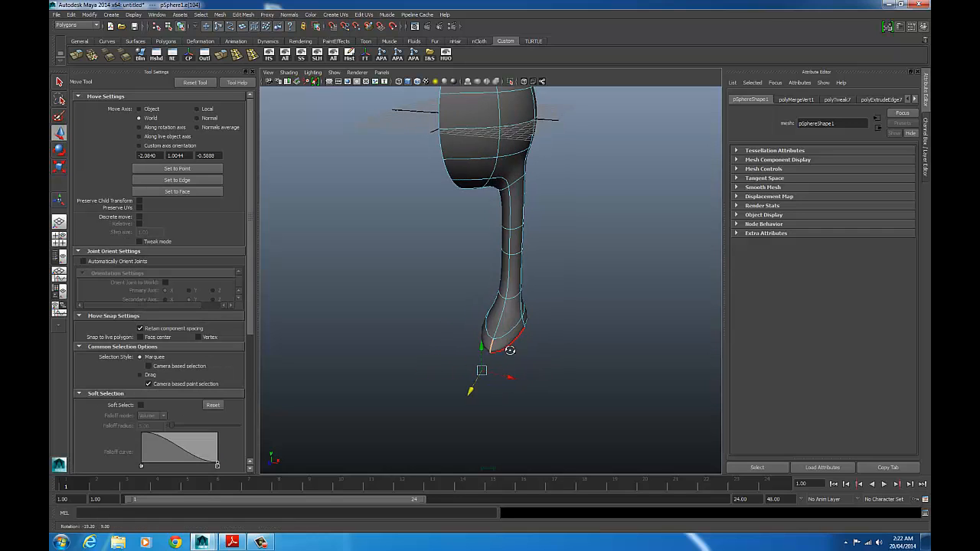
Step: Select the whole half model, freeze its transformations and delete its construction history
scroll(510, 351, down, 3)
alt+drag(513, 300, 543, 288)
click(89, 15)
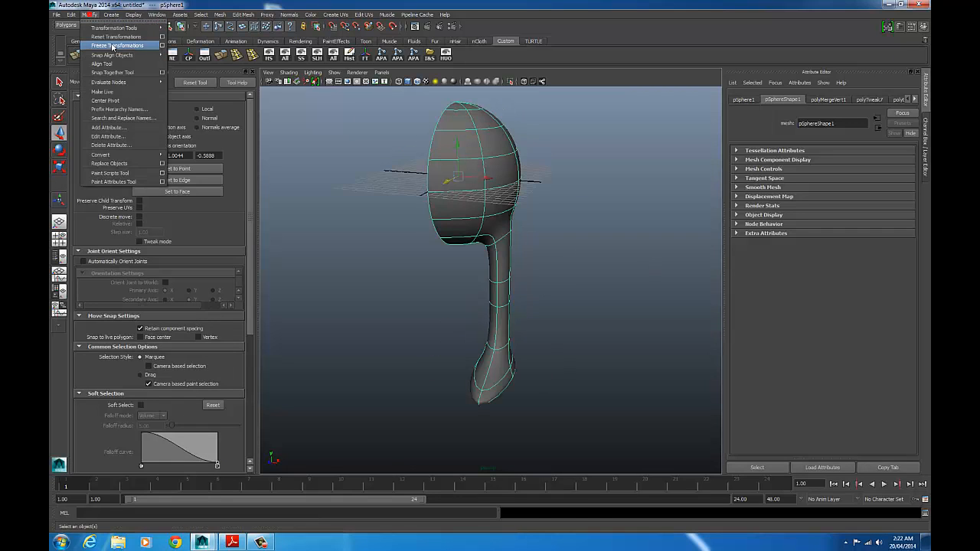
click(112, 43)
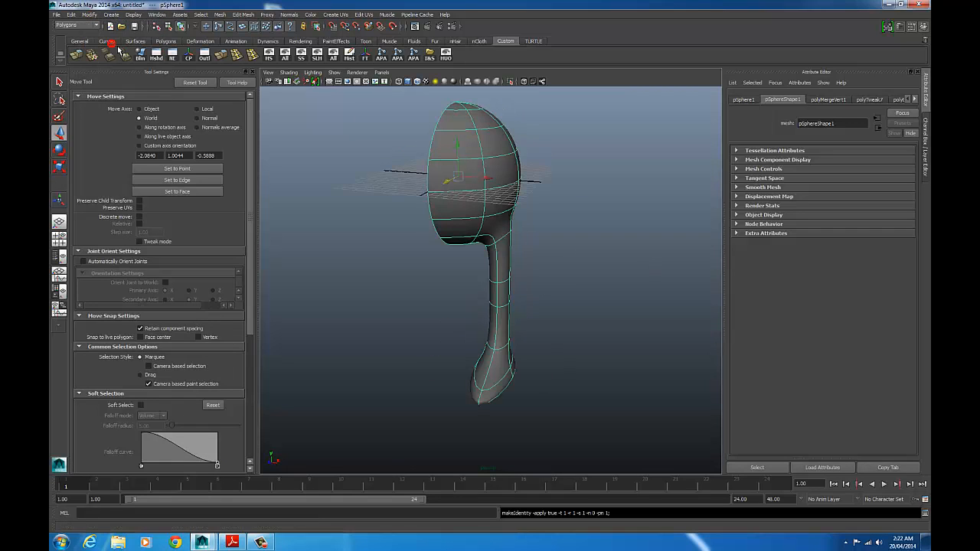
click(74, 15)
mouse_move(154, 116)
click(206, 124)
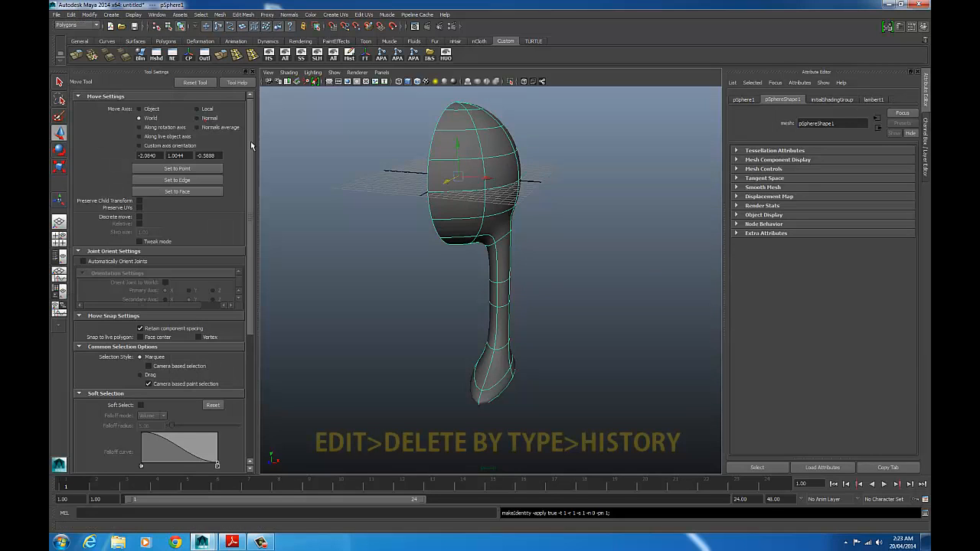
Step: Duplicate the half model and move the copy clear of the original, to about -14.1 along X
scroll(478, 220, down, 3)
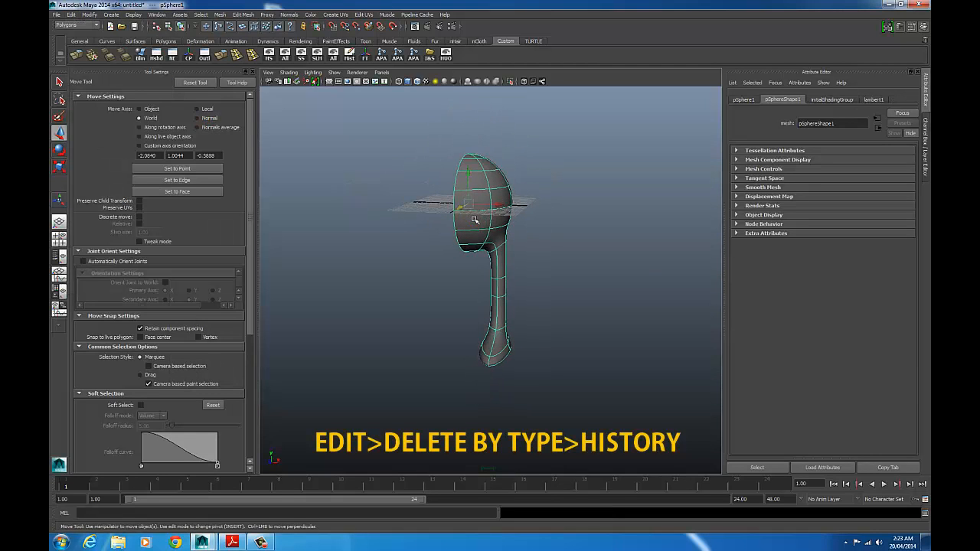
key(ctrl+d)
alt+drag(491, 222, 455, 224)
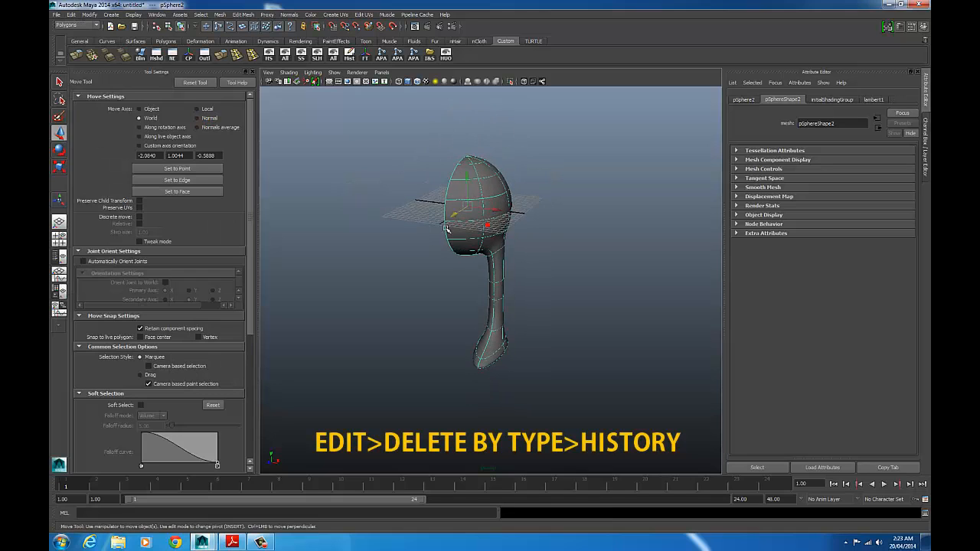
scroll(494, 207, up, 3)
drag(490, 183, 708, 121)
Step: Mirror the copy by setting its Scale X to -1, then move it back along X to meet the original half
click(924, 137)
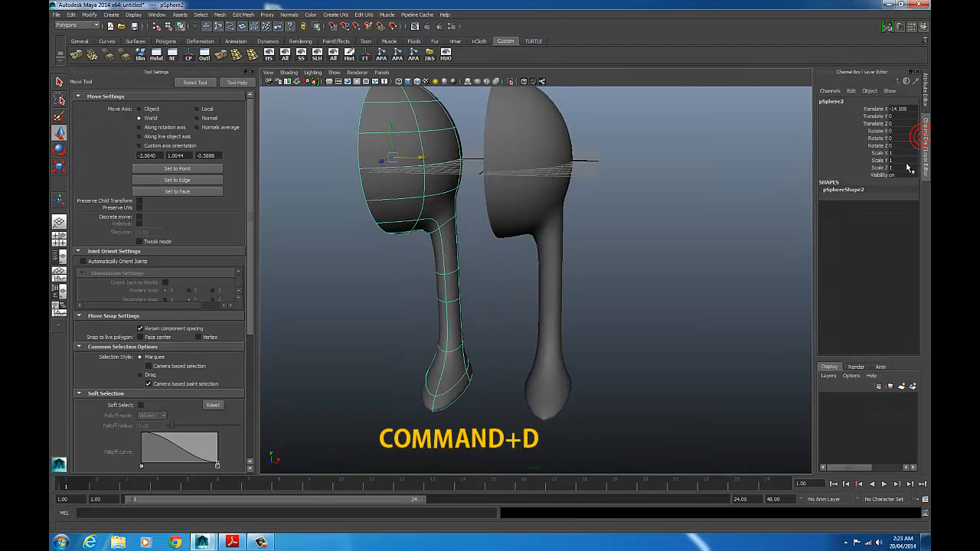
alt+drag(452, 219, 464, 219)
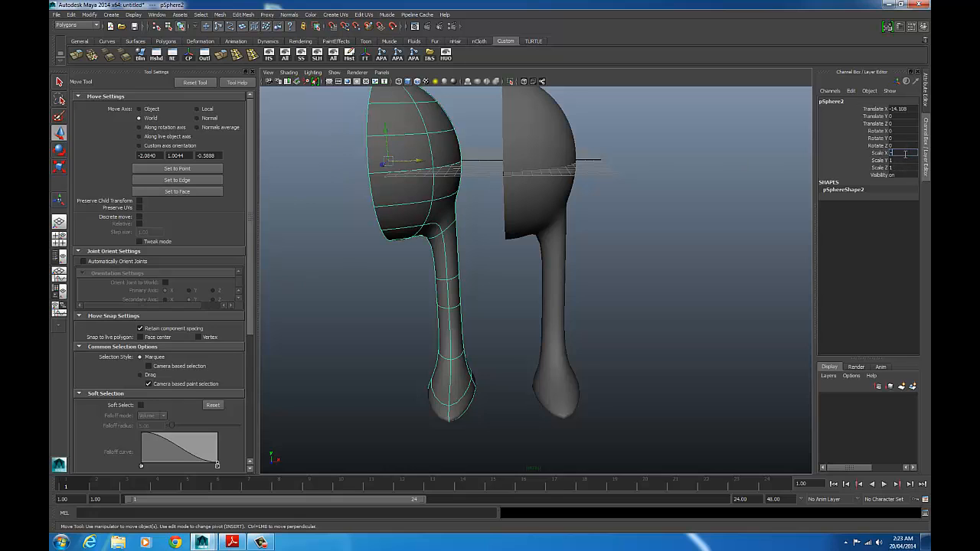
key(Return)
alt+drag(651, 266, 509, 213)
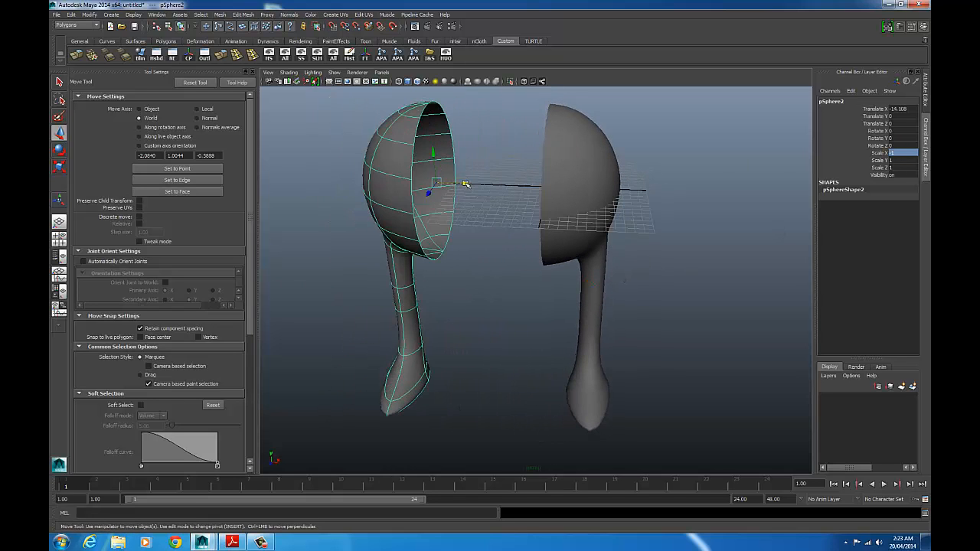
drag(466, 184, 578, 189)
scroll(605, 180, up, 3)
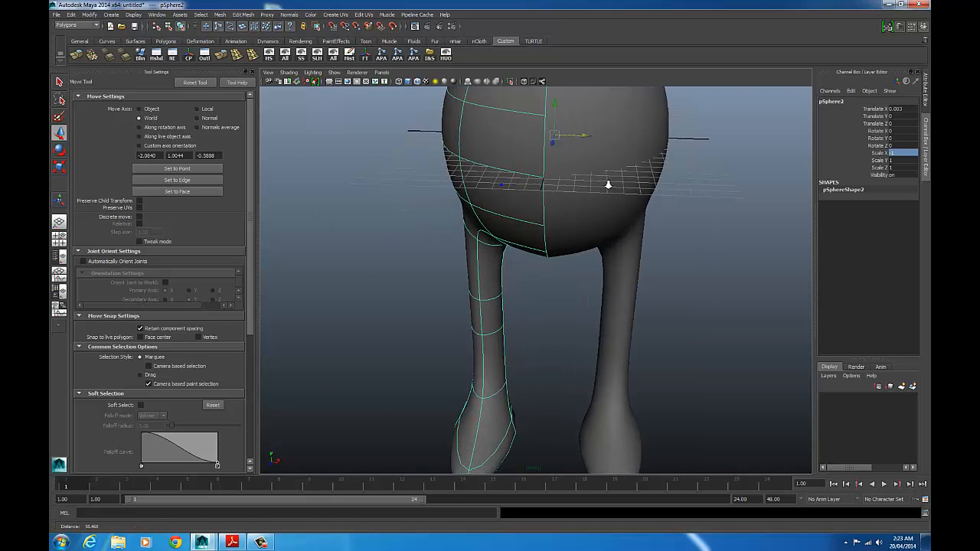
Step: Select both mirrored halves of the character and combine them into a single mesh
shift+click(611, 116)
alt+drag(665, 193, 600, 133)
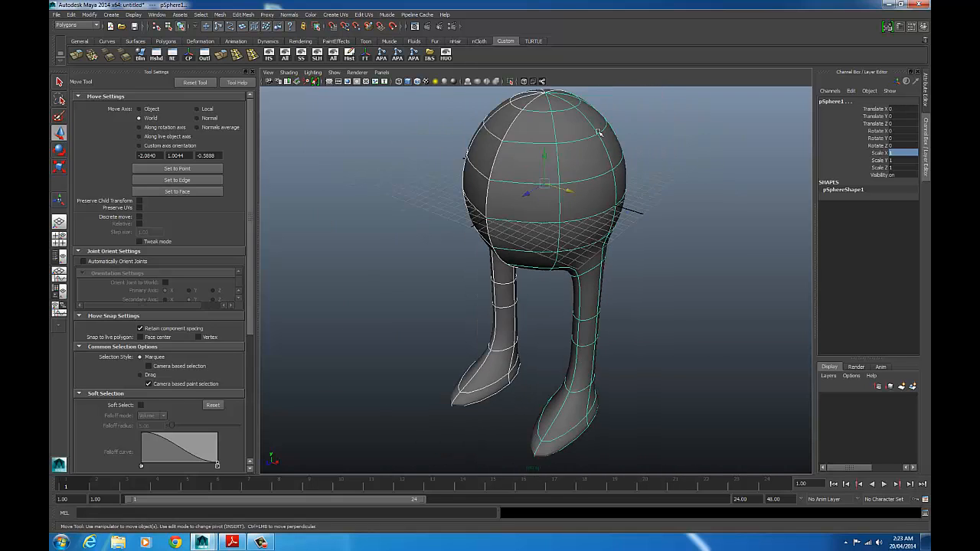
mouse_move(512, 205)
alt+mouse_down()
mouse_move(568, 189)
mouse_move(529, 201)
alt+mouse_up()
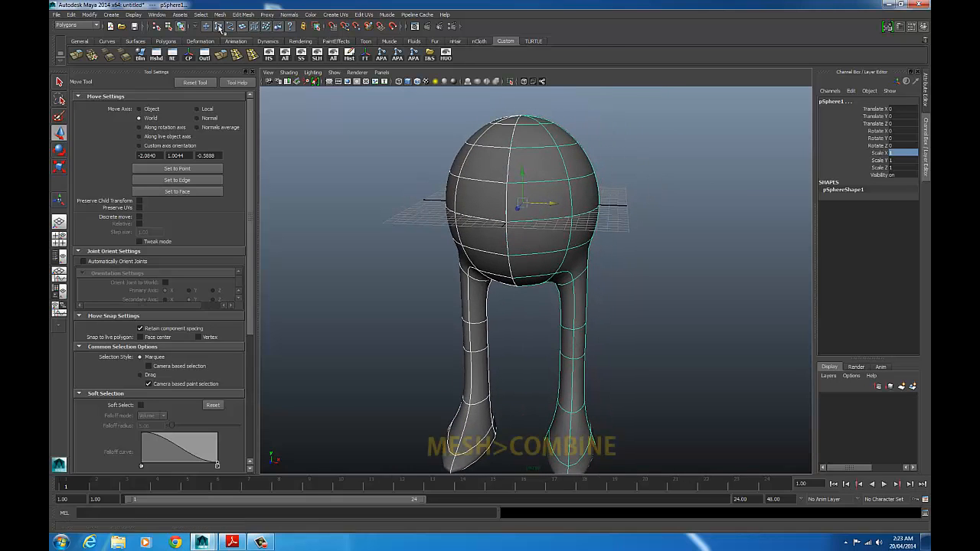
click(220, 17)
click(236, 27)
key(r)
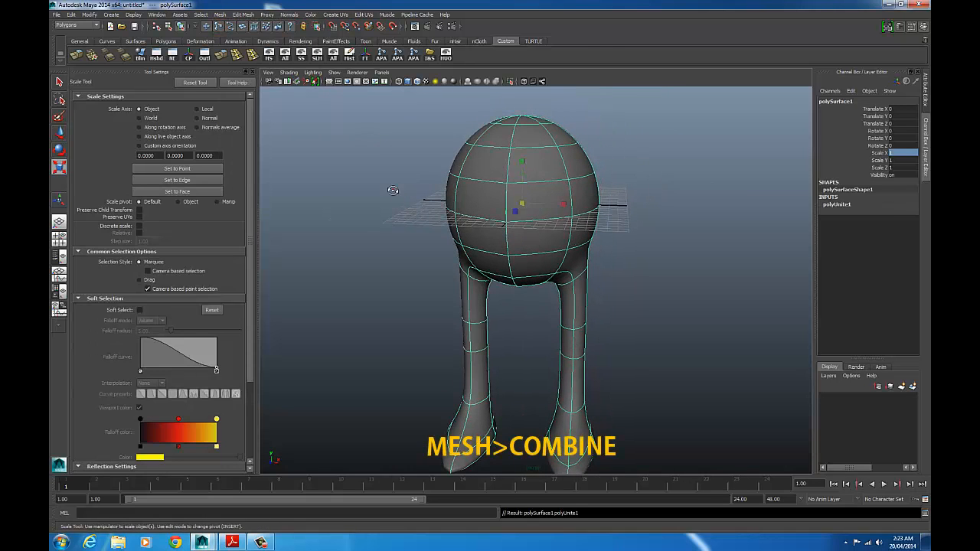
Step: Switch the combined mesh to edge selection and select the edge loop running down its centre seam
alt+drag(394, 190, 425, 199)
alt+right_drag(425, 199, 516, 189)
alt+drag(516, 188, 527, 172)
alt+right_drag(498, 184, 539, 192)
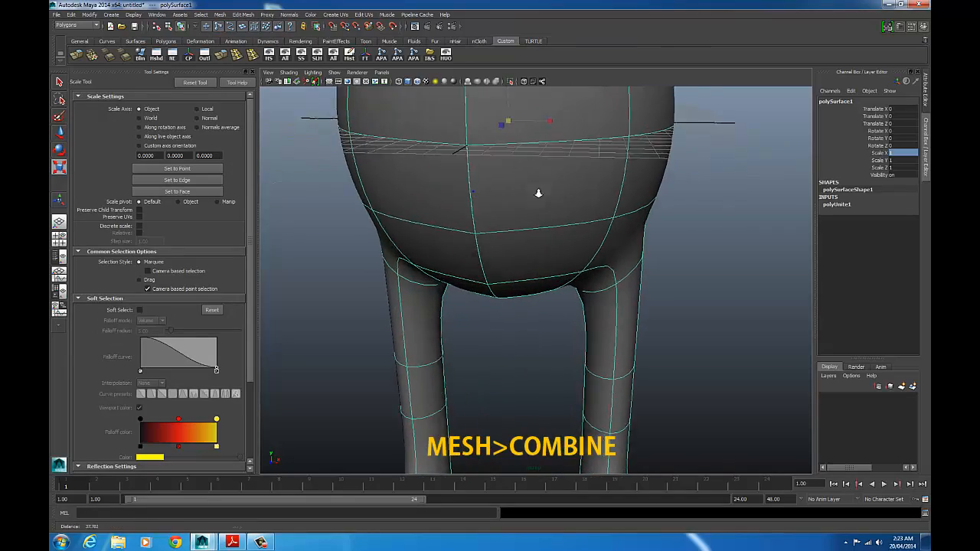
right_click(463, 193)
right_drag(462, 193, 462, 170)
alt+right_drag(636, 178, 584, 178)
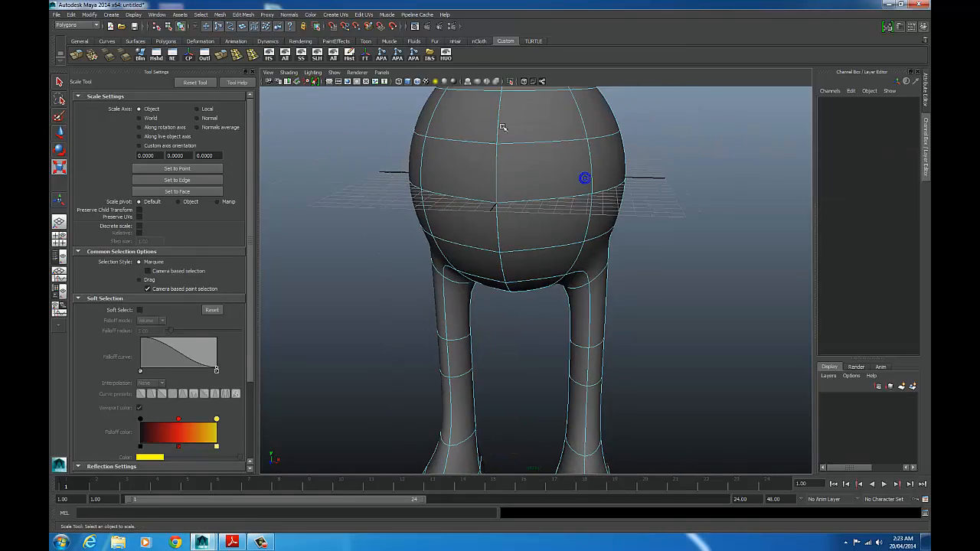
alt+drag(535, 159, 424, 194)
alt+right_drag(442, 195, 525, 193)
alt+middle_drag(526, 194, 554, 248)
alt+right_drag(525, 239, 570, 242)
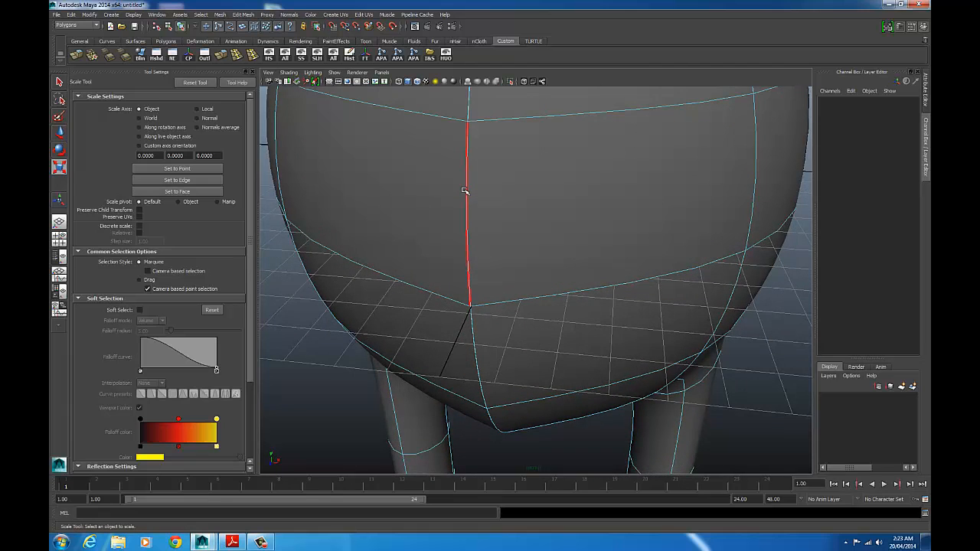
double_click(465, 191)
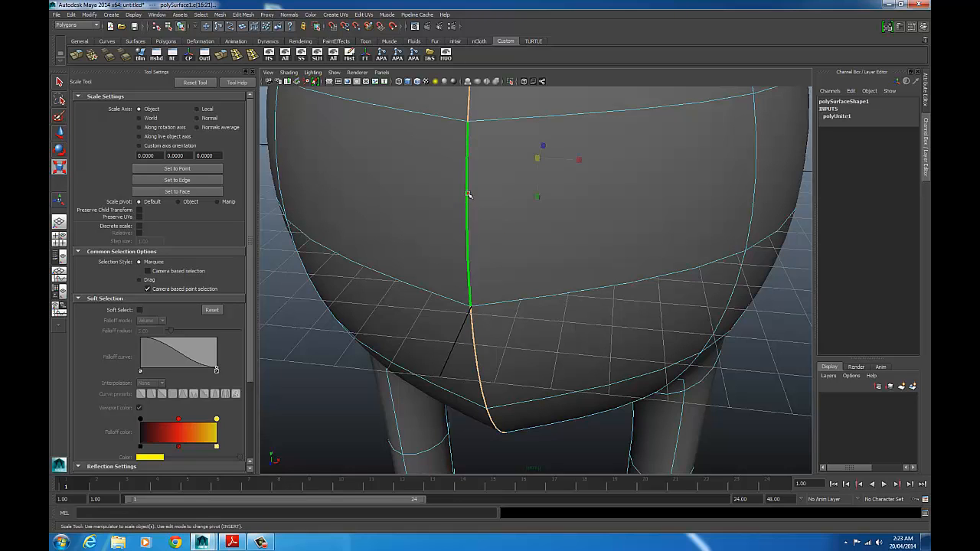
Step: Convert the selected centre-seam edge loop to a vertex selection
alt+right_drag(555, 187, 490, 193)
alt+drag(490, 193, 457, 165)
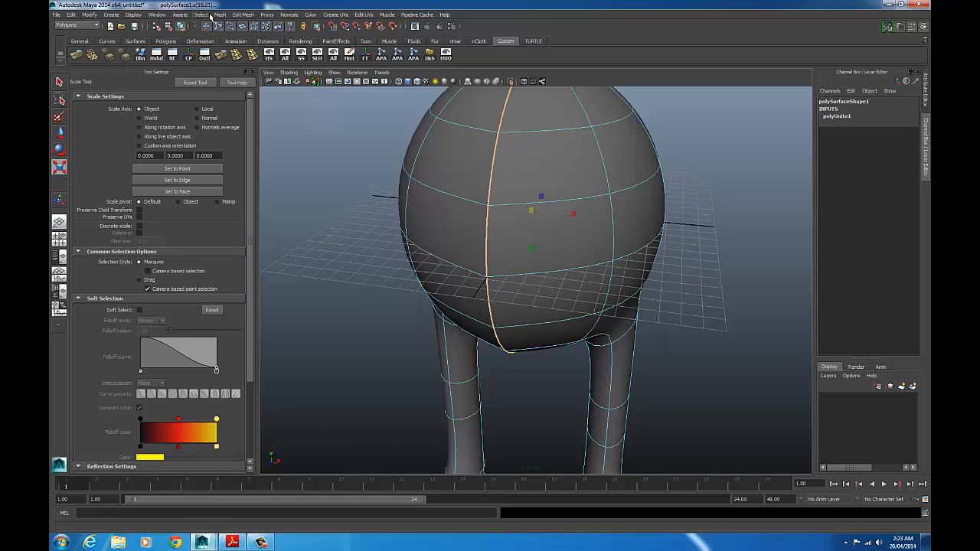
click(207, 15)
mouse_move(234, 127)
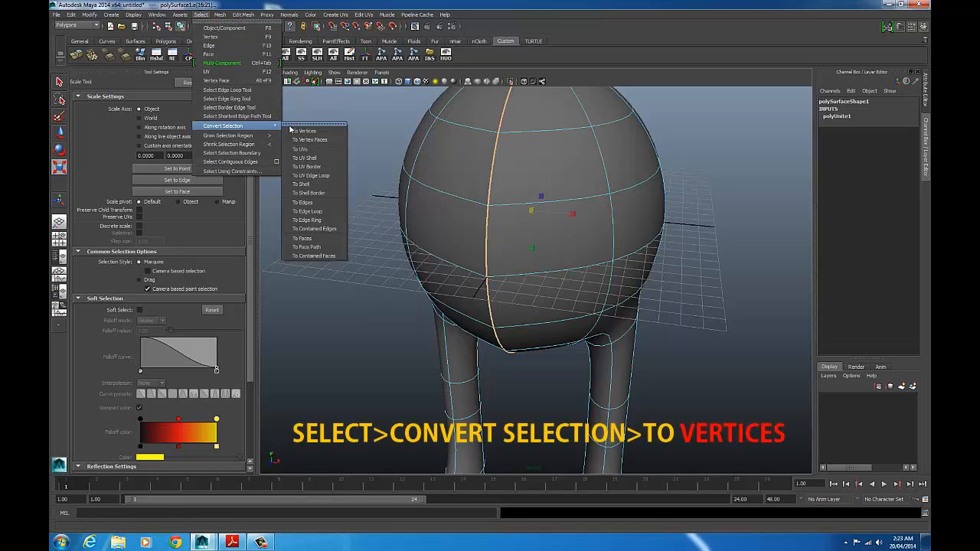
click(321, 131)
Step: Merge the selected seam vertices with a threshold of 0.1, keeping Always merge for two vertices on, and clear the selection
alt+right_drag(536, 166, 515, 169)
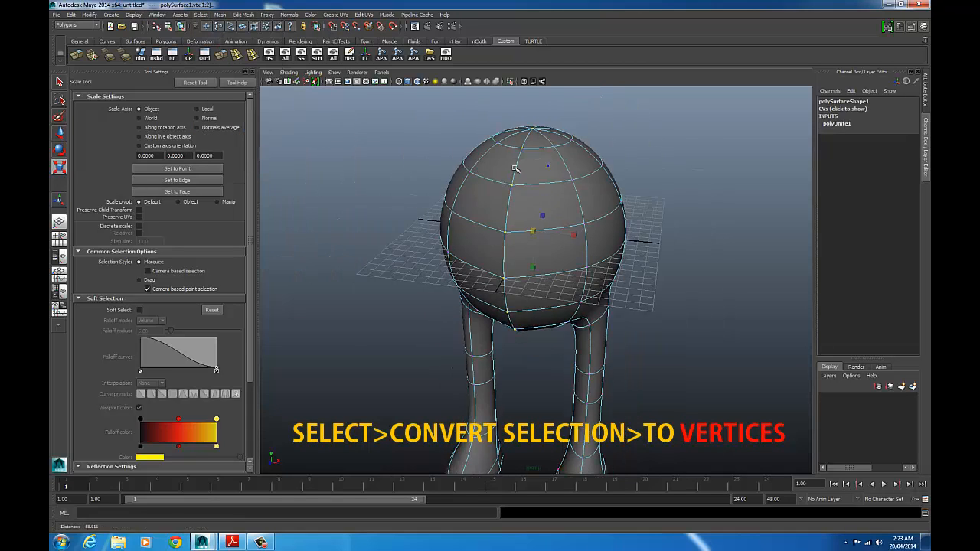
alt+drag(516, 168, 543, 150)
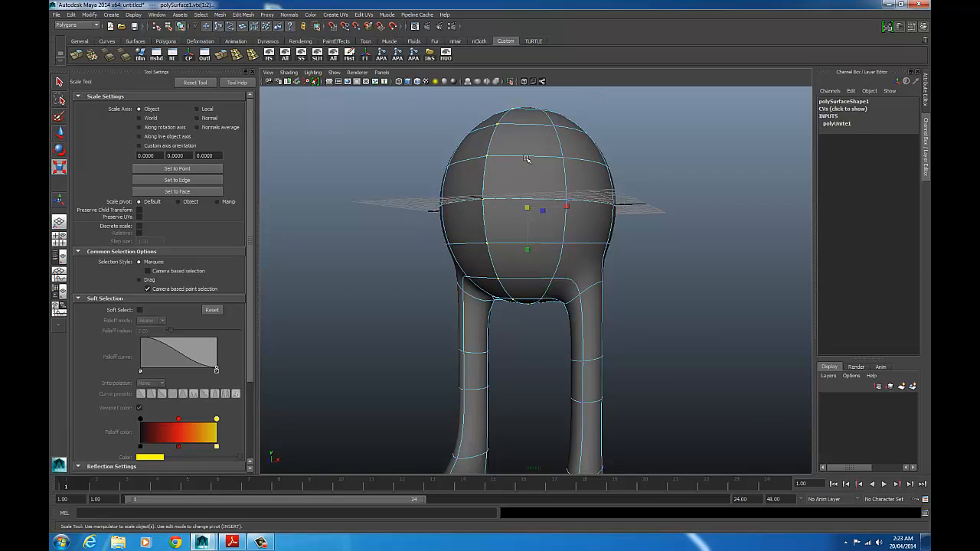
click(244, 15)
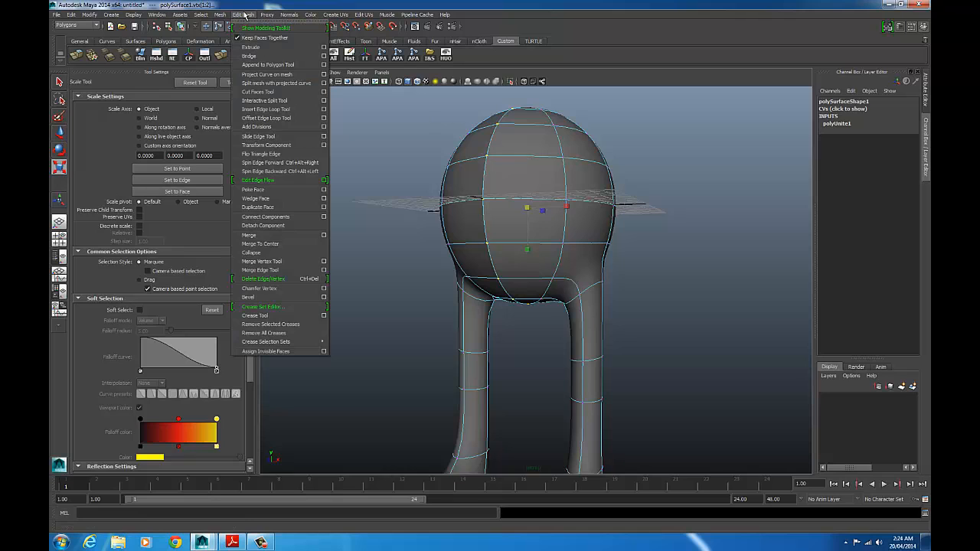
click(324, 235)
drag(204, 134, 265, 92)
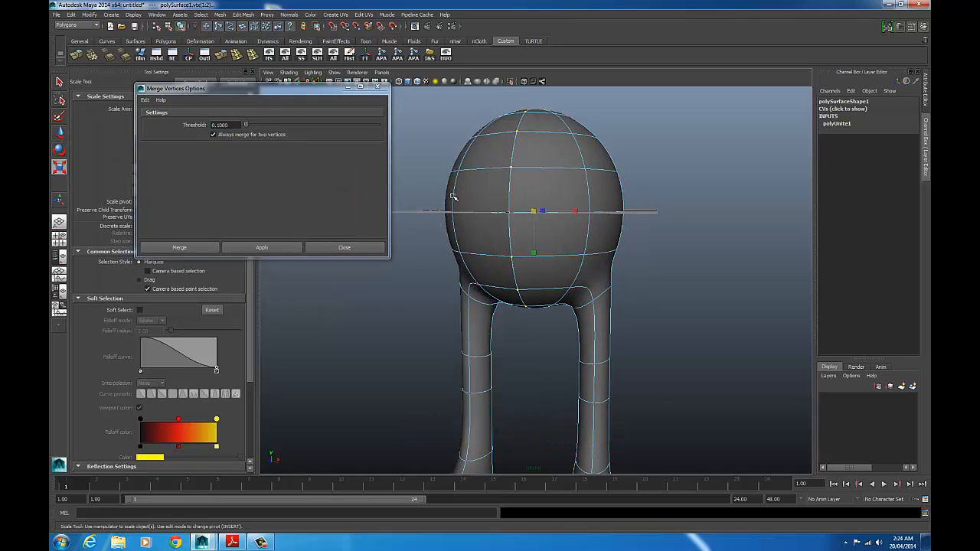
alt+drag(453, 197, 541, 253)
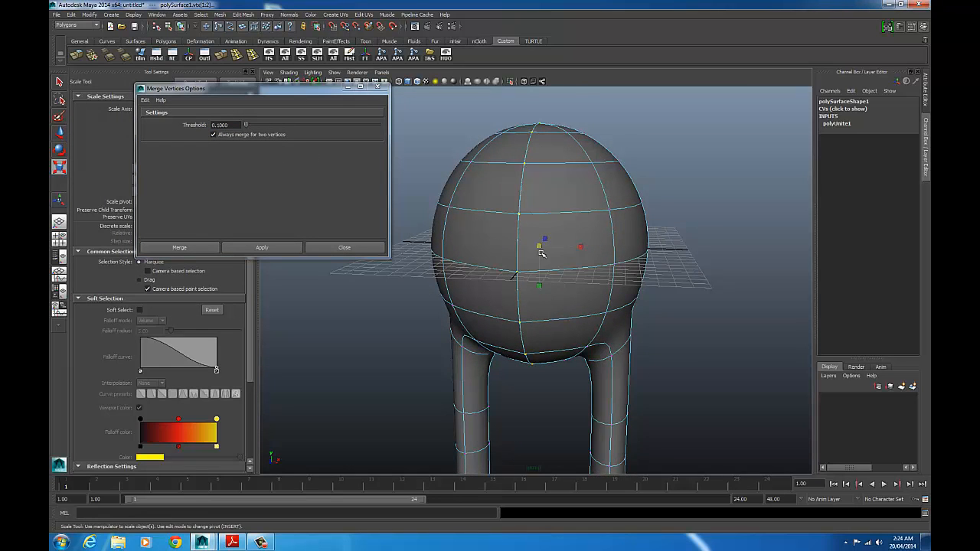
scroll(533, 222, up, 3)
alt+drag(528, 167, 485, 190)
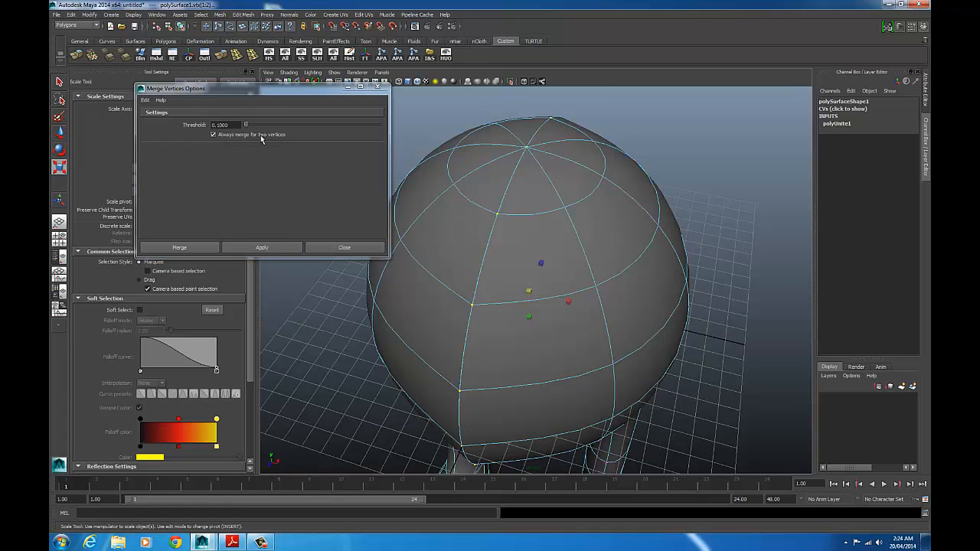
click(179, 247)
alt+drag(604, 230, 521, 248)
mouse_move(612, 240)
alt+right_down()
mouse_move(601, 246)
mouse_move(615, 241)
alt+right_up()
click(615, 241)
Step: Show the mesh unsmoothed and use Interactive Split to cut an M-shaped line across the two front faces above the sphere's middle edge
mouse_move(664, 252)
alt+mouse_down()
mouse_move(601, 256)
mouse_move(656, 267)
alt+mouse_up()
alt+right_drag(656, 268, 687, 262)
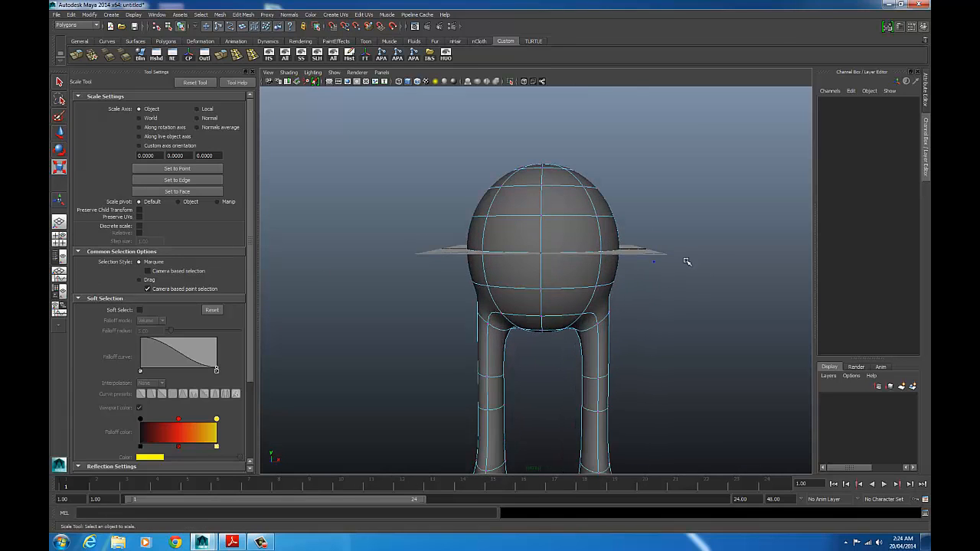
alt+drag(687, 262, 624, 264)
key(1)
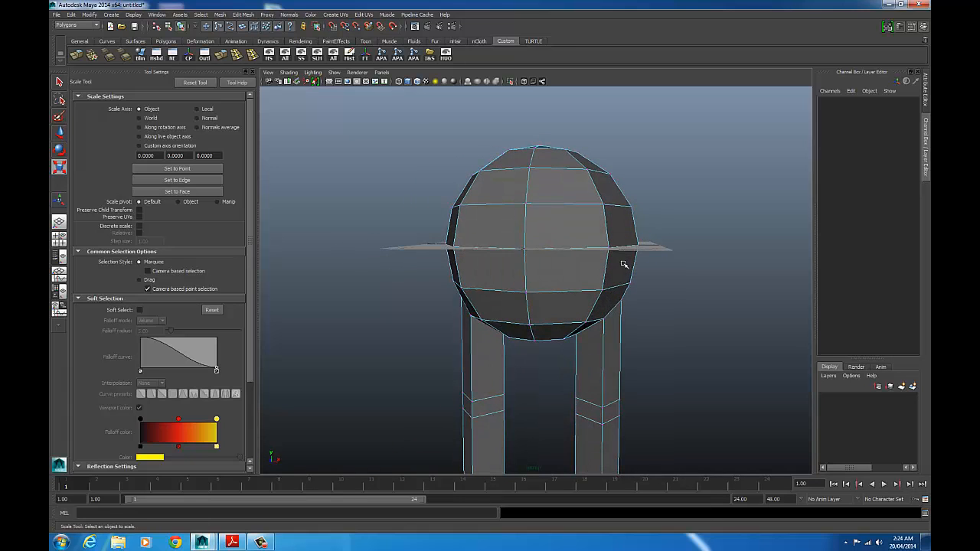
click(243, 15)
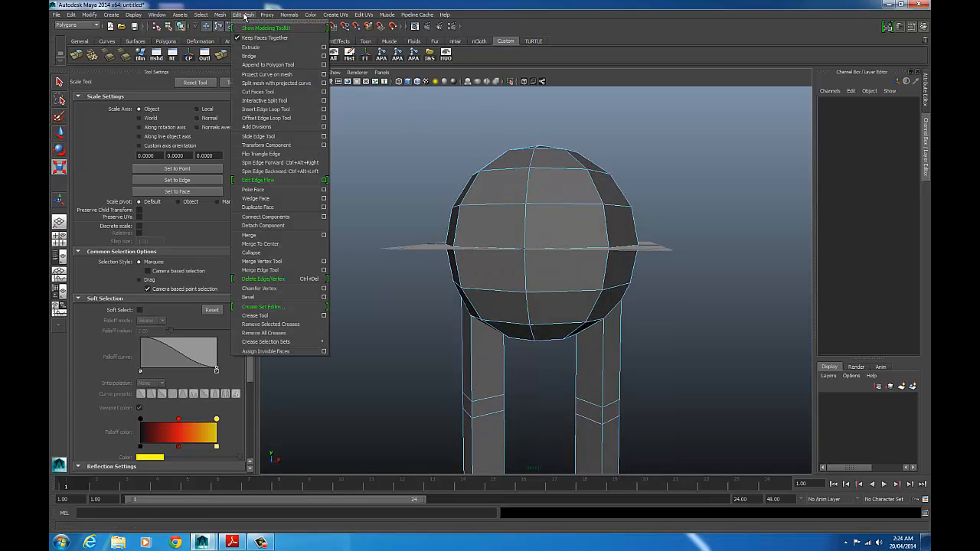
click(283, 103)
alt+drag(482, 252, 521, 258)
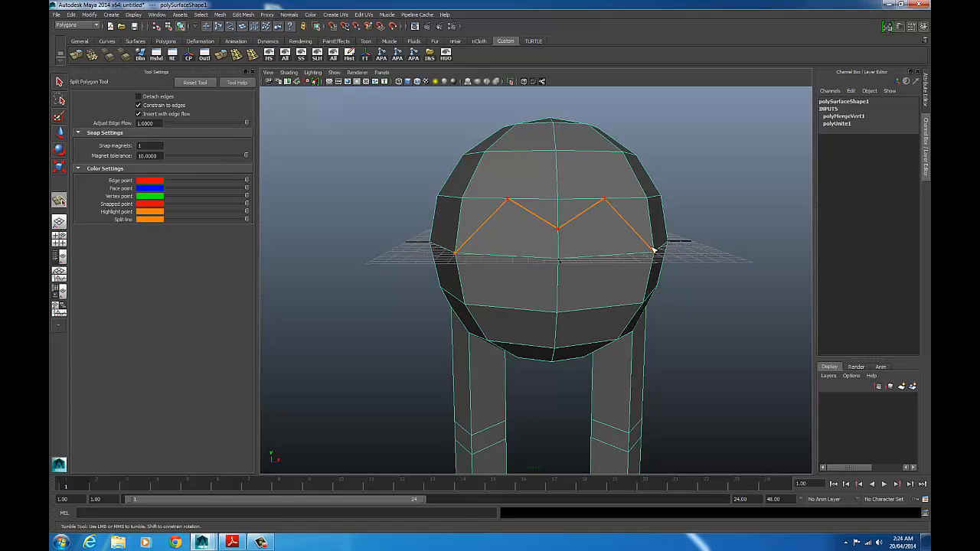
key(Return)
Step: Split the two front faces below the middle edge diagonally, from each outer end of the M-shaped cut to the middle of the lower edge
alt+drag(610, 263, 615, 257)
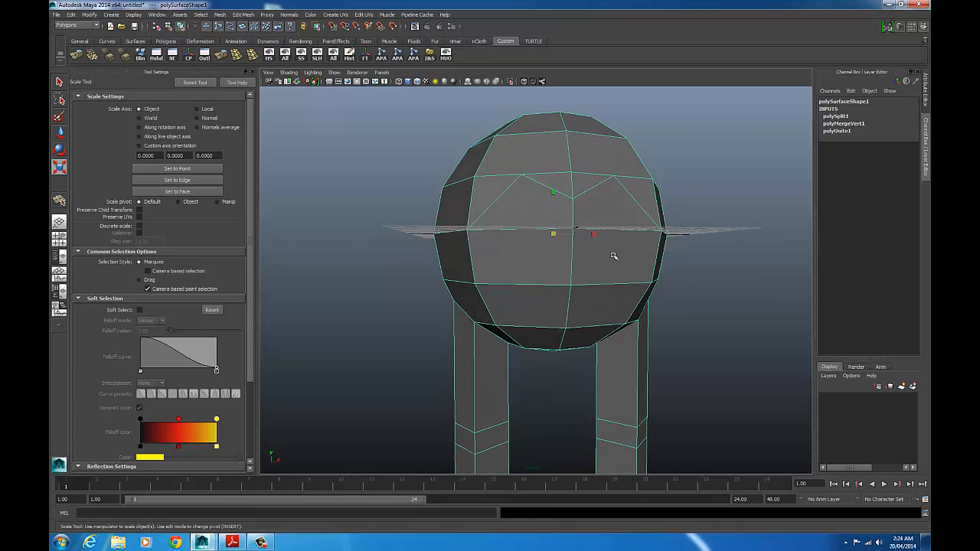
key(g)
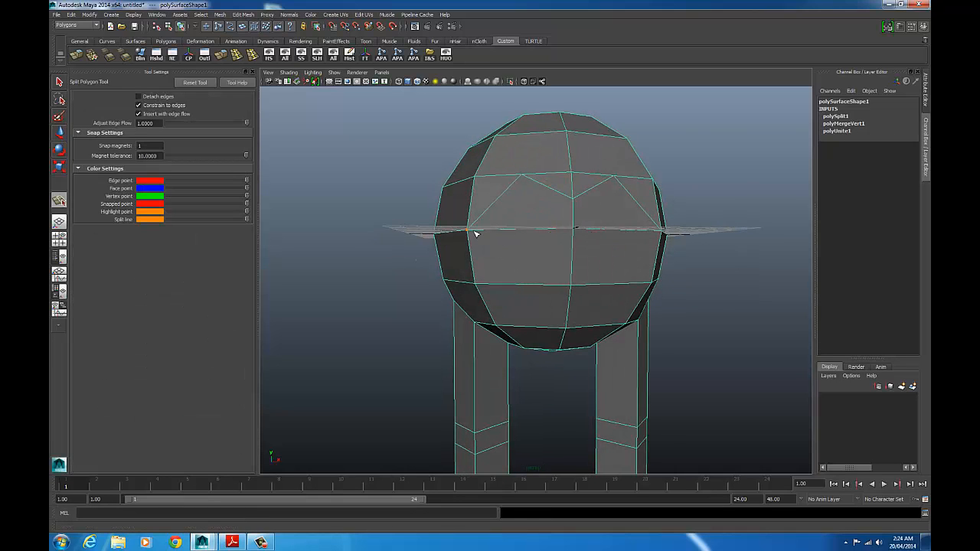
click(518, 286)
key(Return)
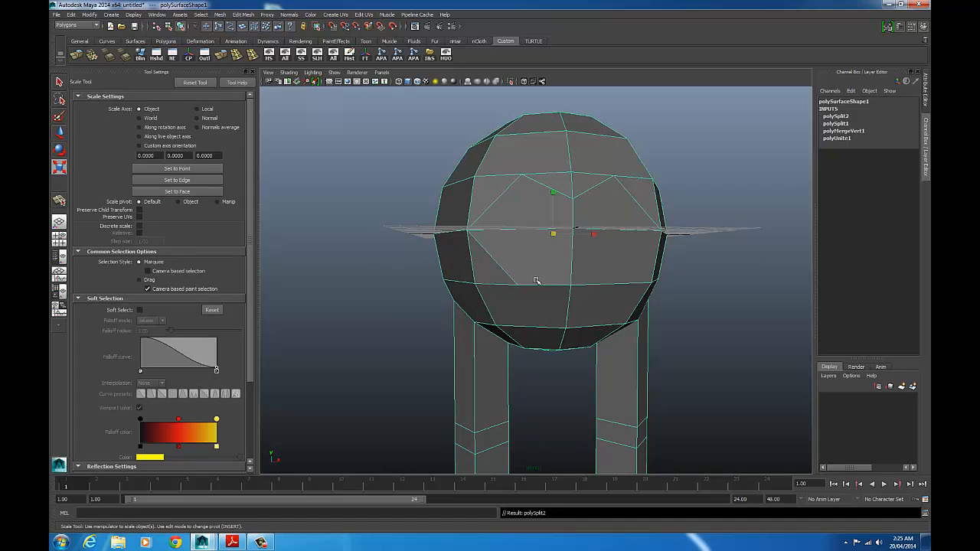
key(g)
alt+drag(575, 278, 591, 263)
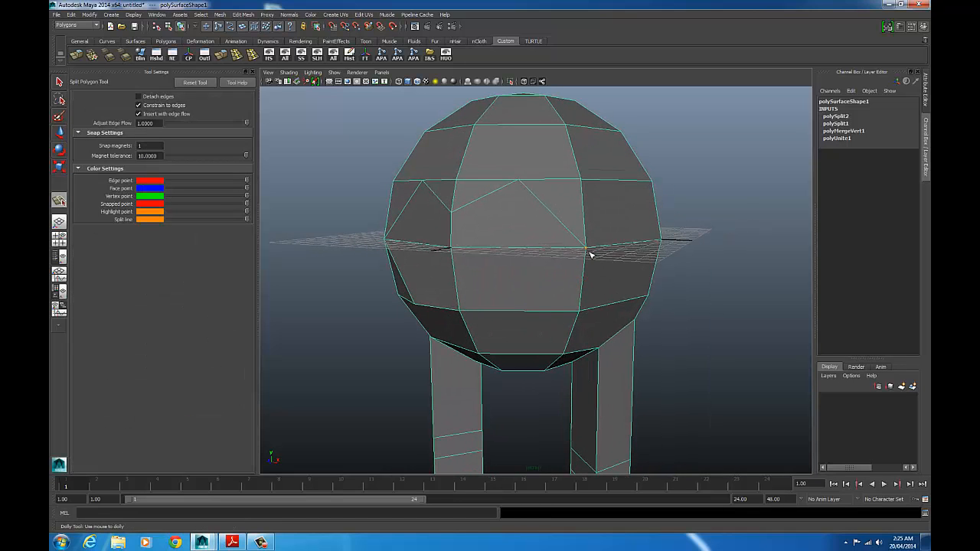
key(Return)
Step: Examine the new face cuts from several angles, with the smoothed preview switched on and off
scroll(555, 302, up, 2)
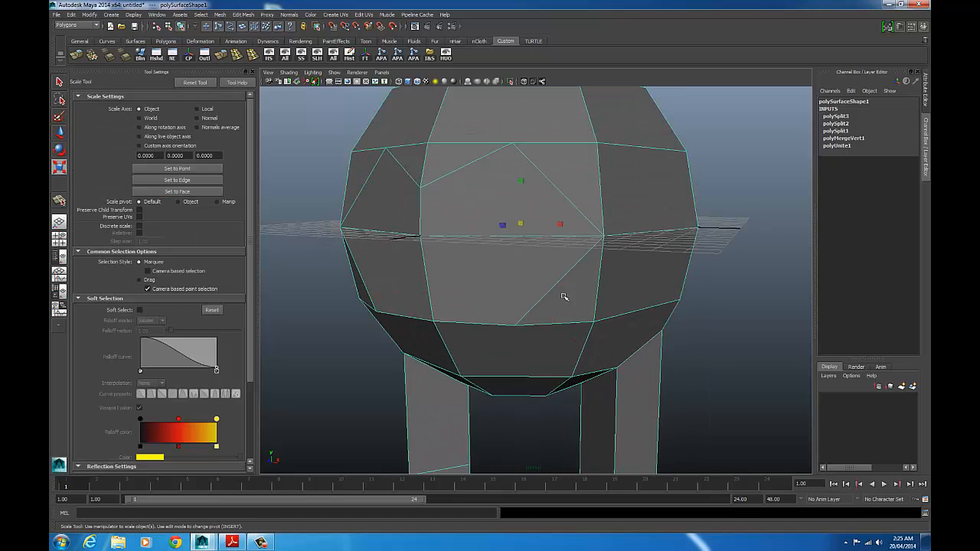
scroll(565, 296, down, 3)
alt+drag(565, 296, 516, 269)
alt+right_drag(517, 269, 530, 265)
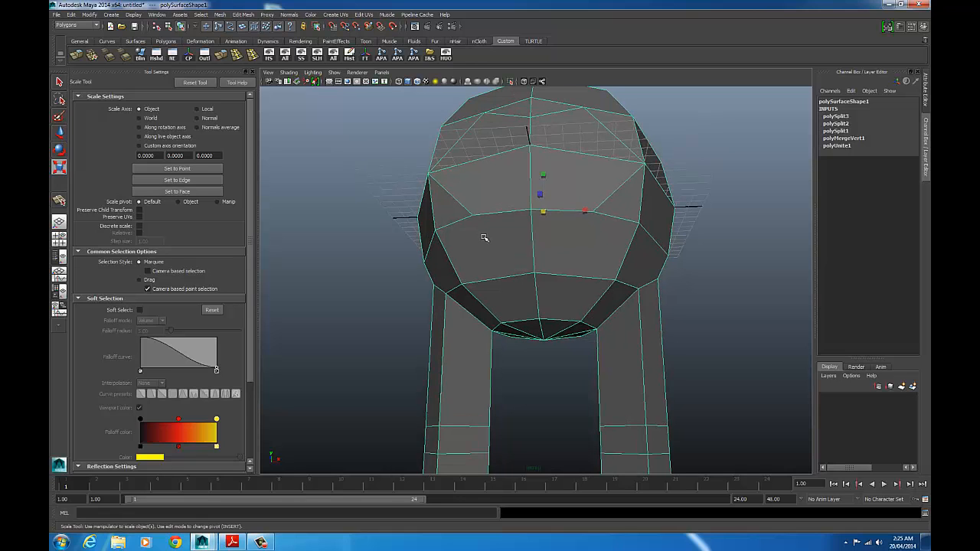
key(3)
key(1)
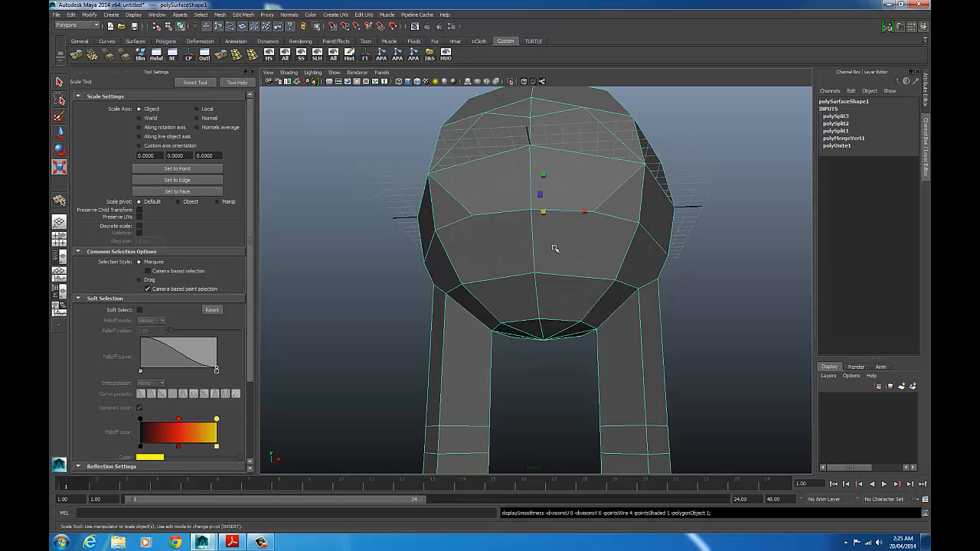
alt+drag(555, 249, 522, 258)
alt+drag(573, 220, 579, 267)
alt+right_drag(573, 245, 516, 243)
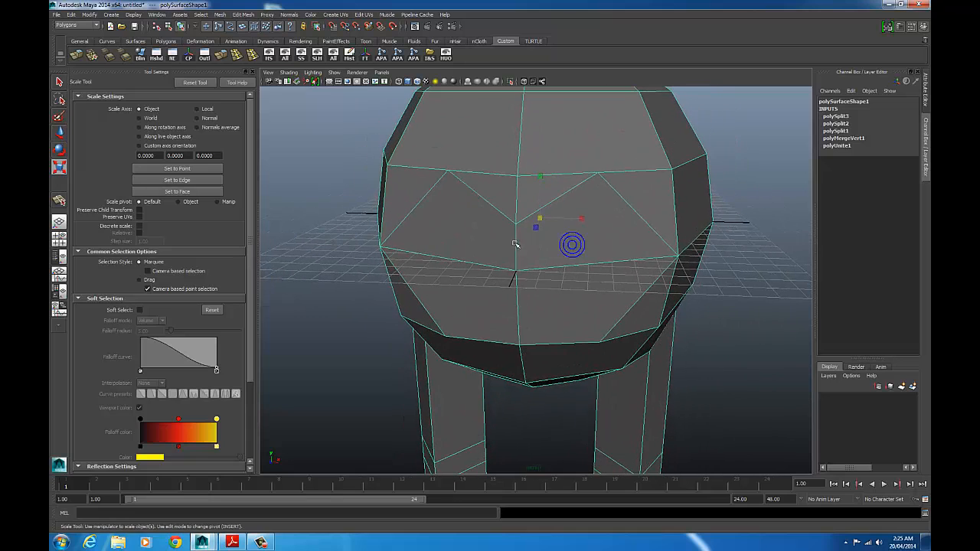
Step: Lower the split tool's magnet tolerance to 1.0526 and cut a thin mouth outline just above and below the front middle edge
key(g)
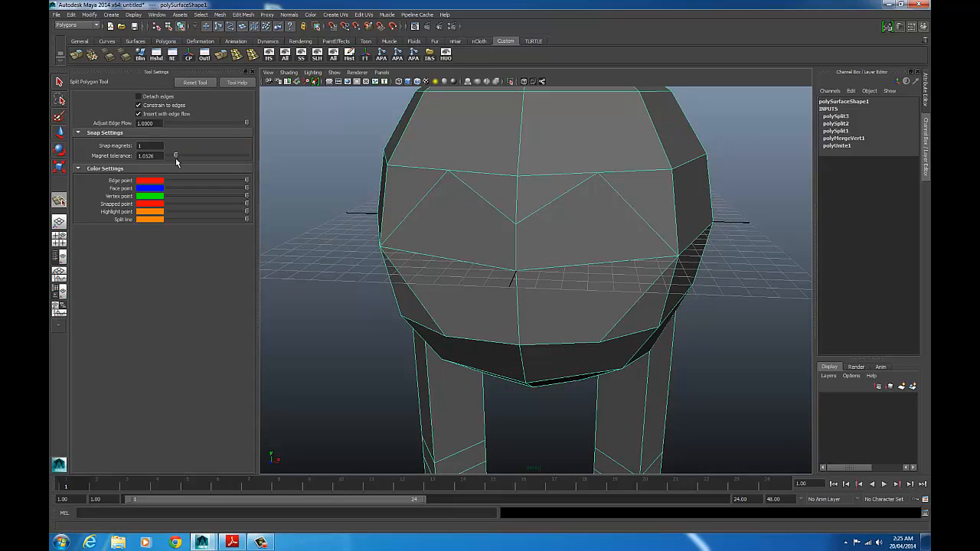
click(520, 260)
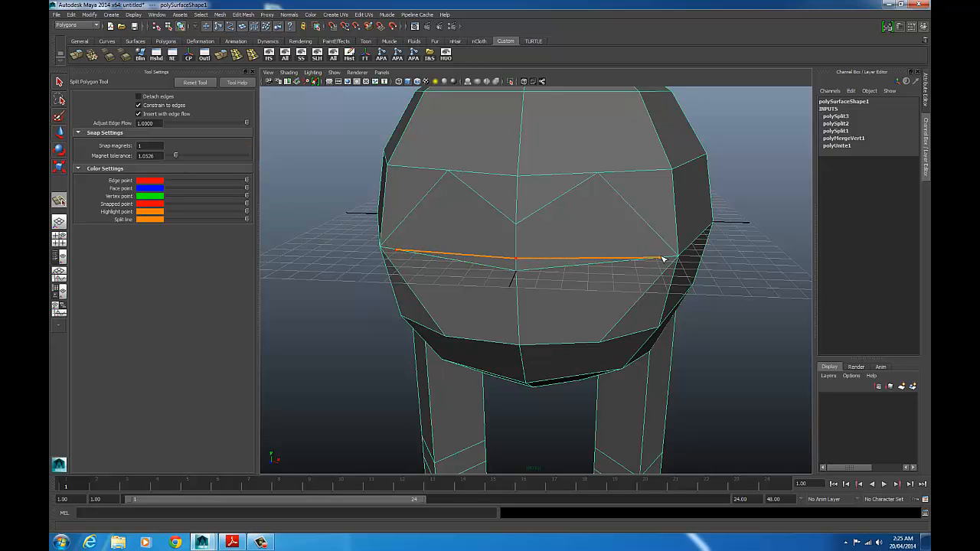
alt+drag(603, 276, 437, 261)
key(r)
Step: Select the thin faces inside the mouth outline and delete them to open the mouth
alt+right_drag(437, 261, 482, 250)
right_click(470, 246)
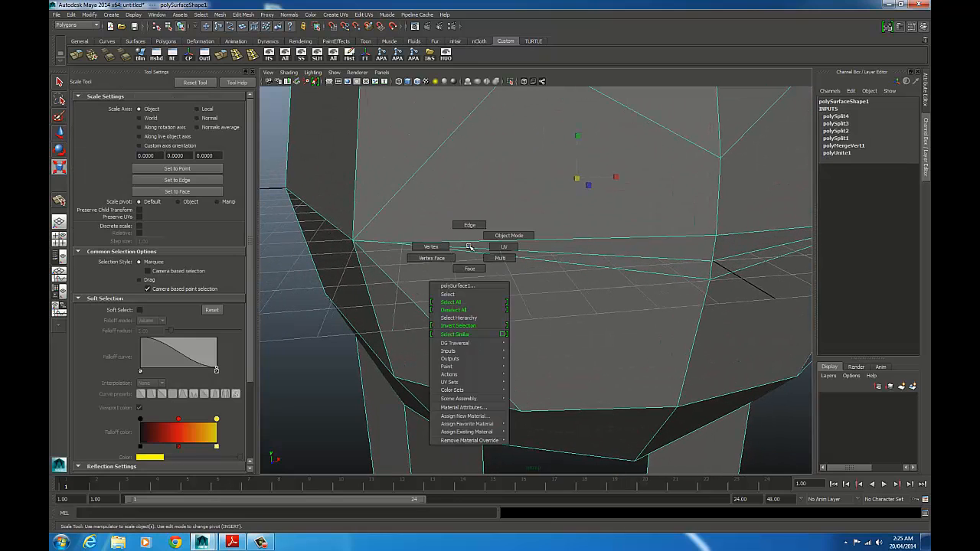
click(468, 261)
click(573, 248)
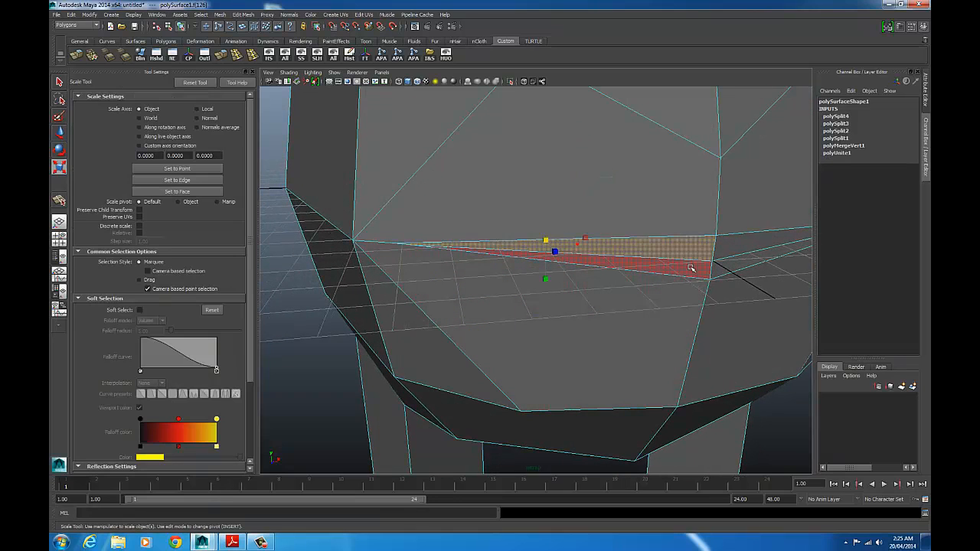
shift+click(739, 248)
key(Delete)
Step: Merge the two neighbouring vertices at one corner of the mouth opening using the Merge Vertex Tool with Target vertex
alt+drag(394, 252, 406, 250)
right_click(435, 242)
click(415, 242)
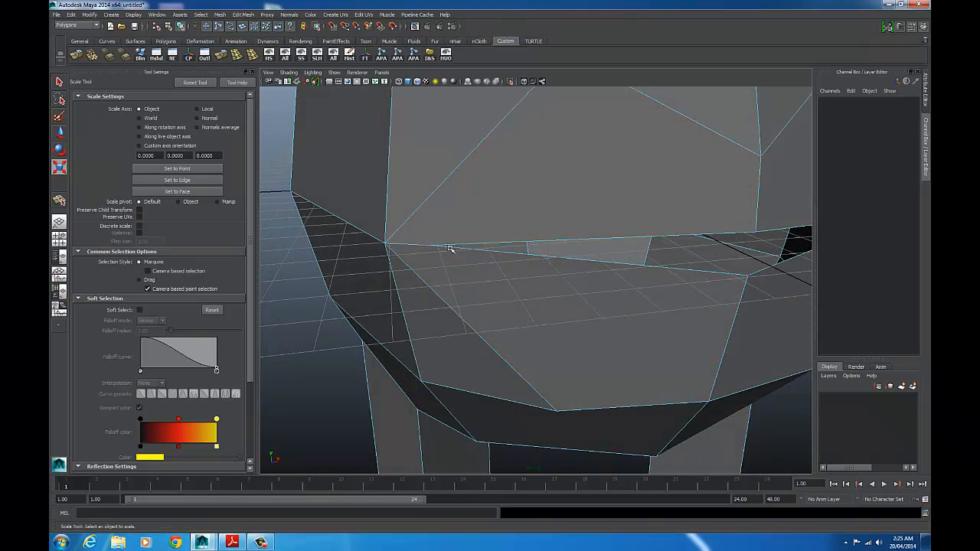
click(450, 247)
click(239, 14)
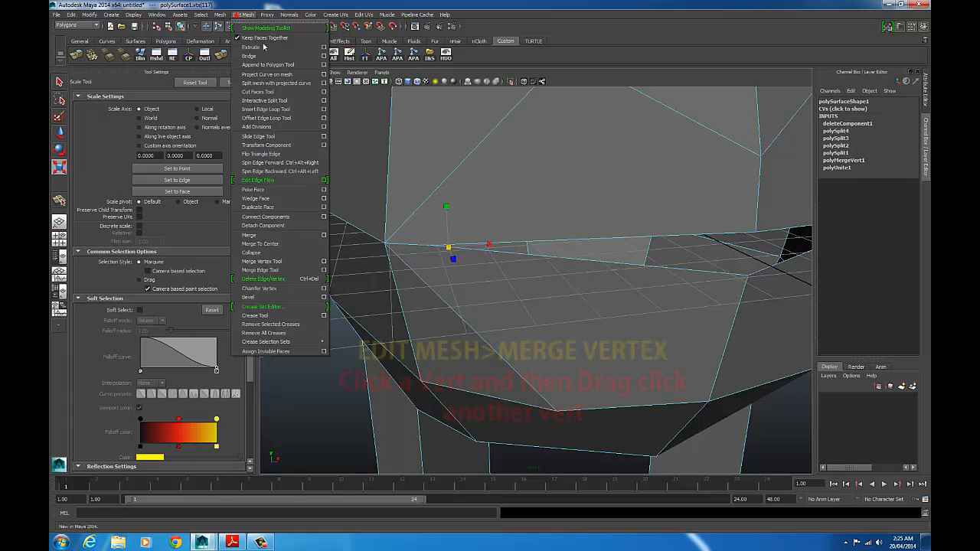
click(272, 258)
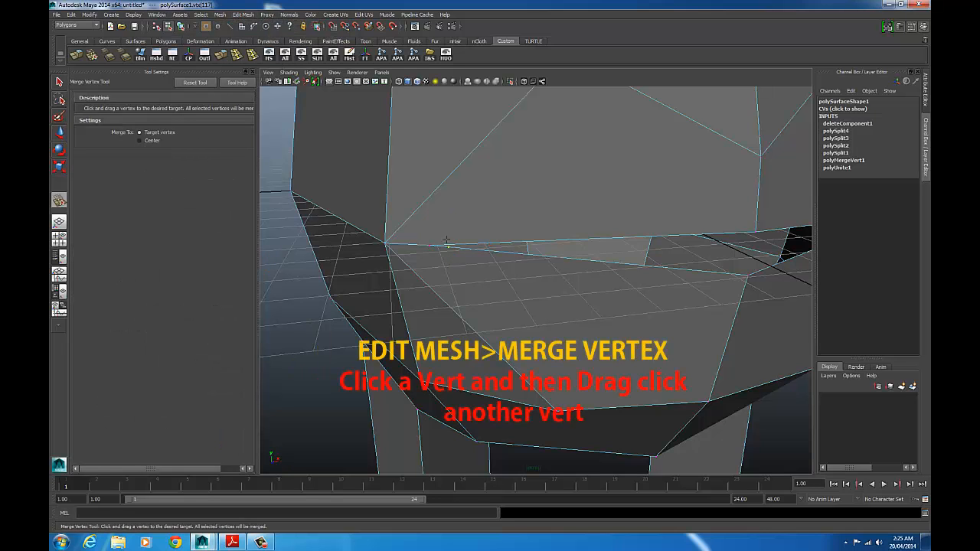
drag(430, 247, 429, 247)
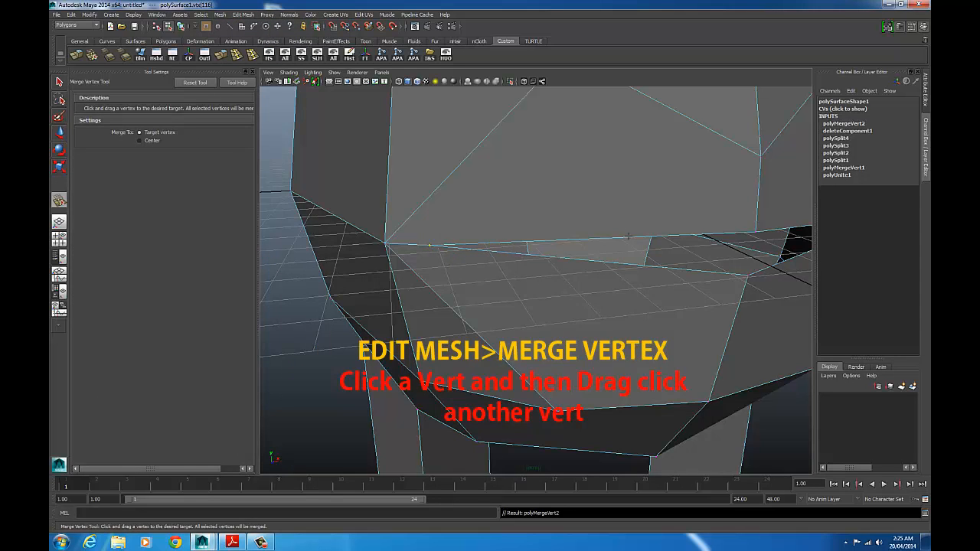
Step: Merge the two neighbouring vertices at the opposite corner of the mouth opening using the Merge Vertex Tool
alt+right_drag(626, 236, 497, 235)
alt+drag(509, 236, 478, 238)
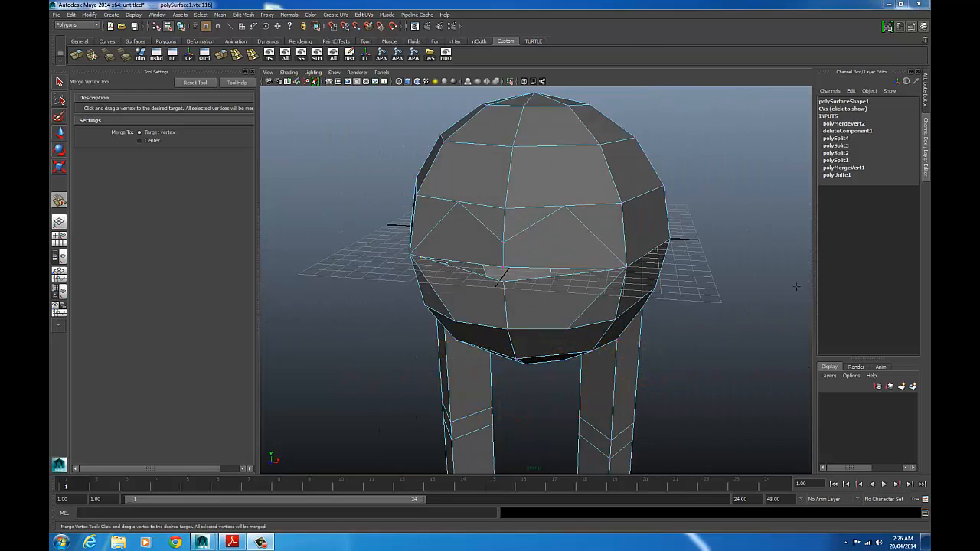
mouse_move(760, 289)
alt+mouse_down()
mouse_move(771, 280)
mouse_move(705, 269)
mouse_move(776, 287)
mouse_move(762, 283)
alt+mouse_up()
alt+drag(695, 230, 648, 245)
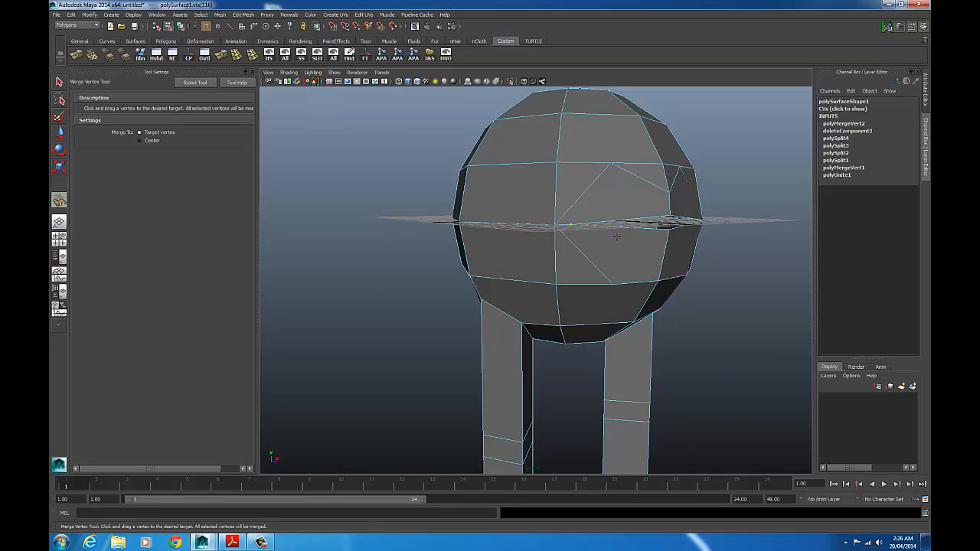
drag(594, 259, 557, 228)
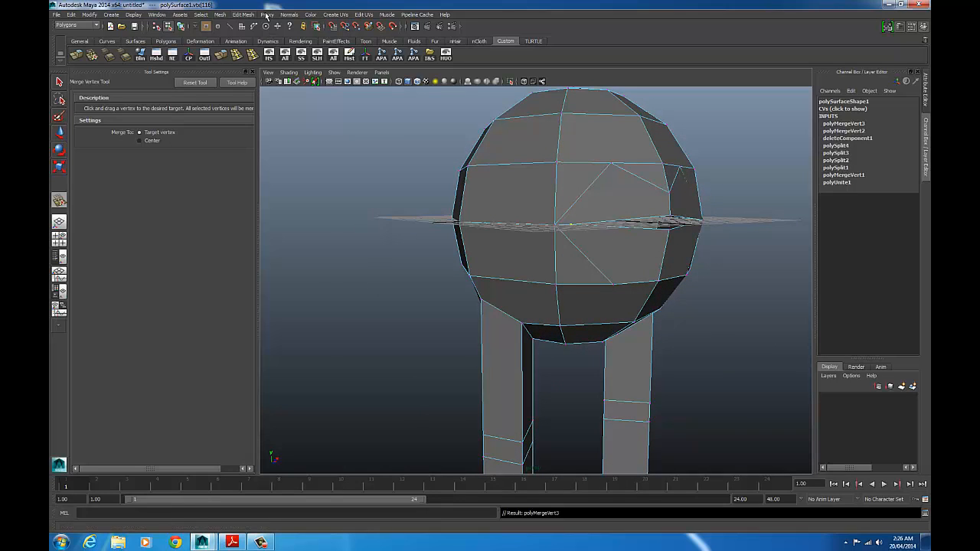
Step: With the Interactive Split Tool, cut from the horizontal edge beside the mouth corner to the vertices directly above and below that corner
click(246, 16)
click(290, 100)
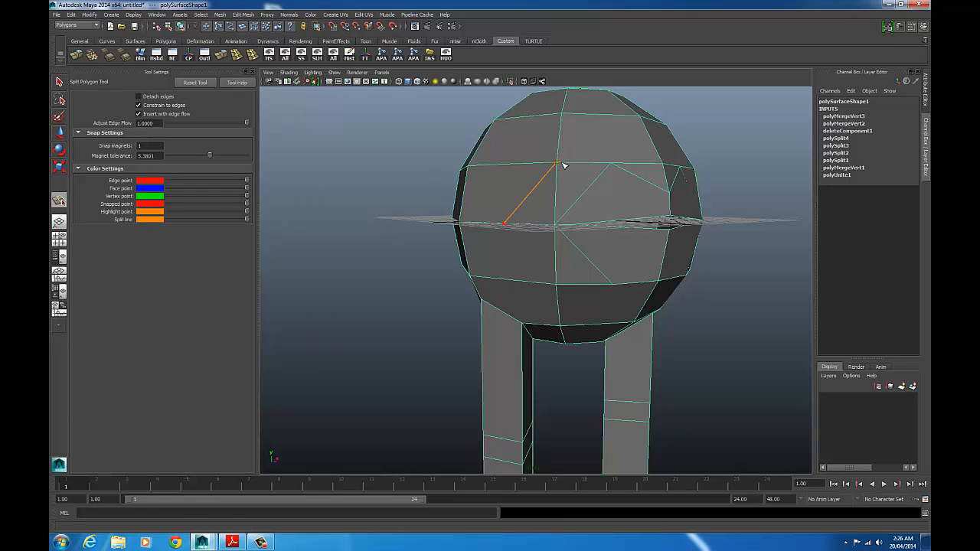
key(Return)
scroll(550, 200, up, 2)
key(g)
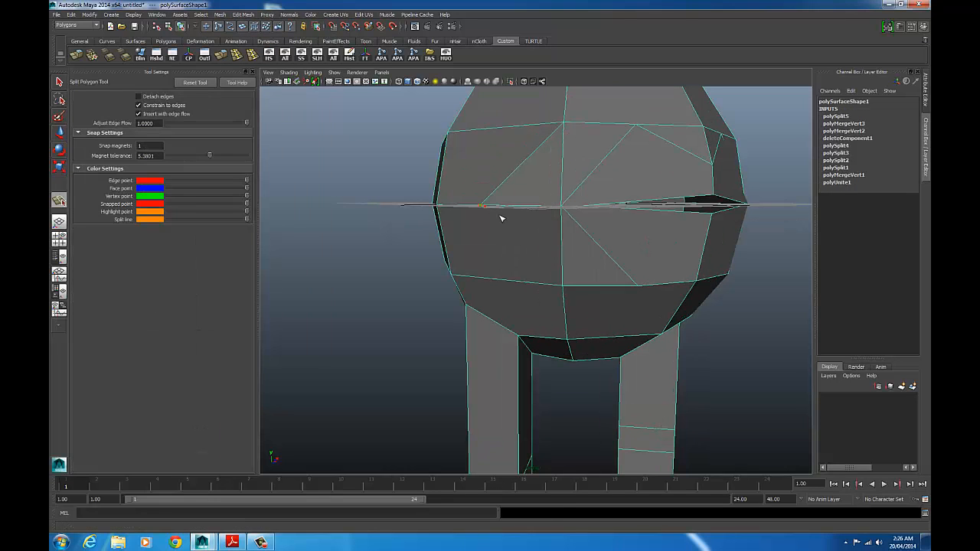
click(567, 288)
key(Return)
Step: Cut two edges below the mouth, continuing the diagonal mouth cuts down to the next horizontal ring on either side of the centre line
alt+drag(569, 291, 507, 265)
key(g)
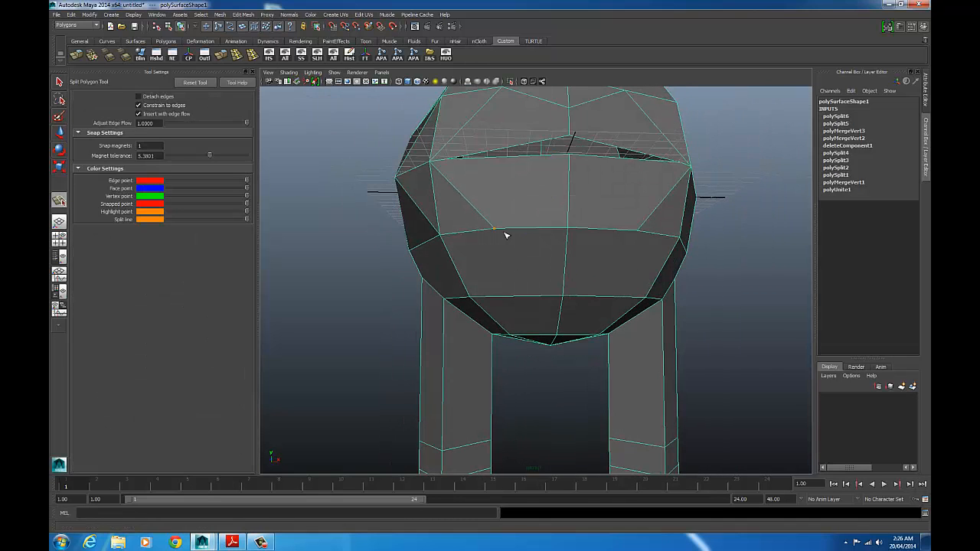
drag(537, 299, 538, 298)
key(Return)
key(g)
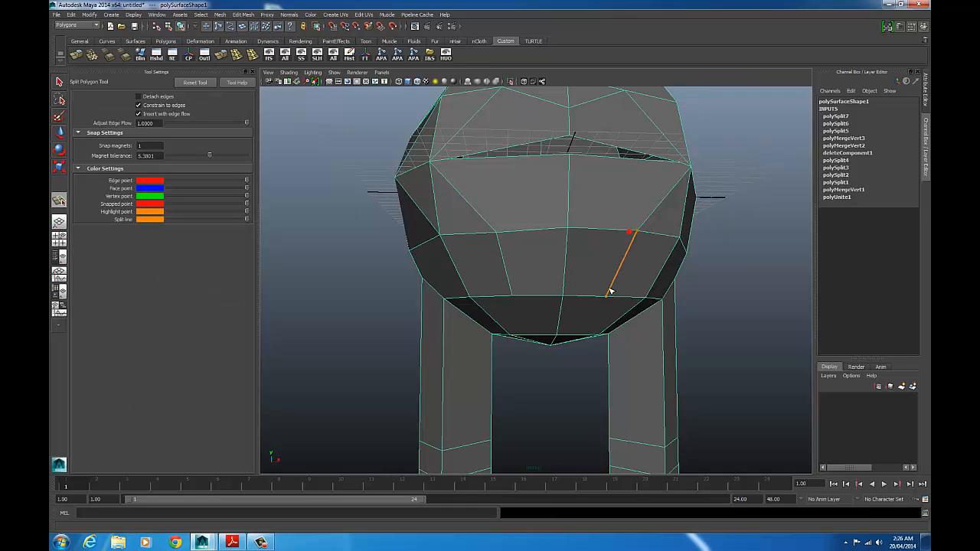
key(Return)
Step: Extend both chin cuts down to the ring around the underside of the body and finish splitting
alt+right_drag(637, 278, 536, 276)
alt+drag(537, 276, 537, 248)
alt+right_drag(537, 247, 594, 251)
key(g)
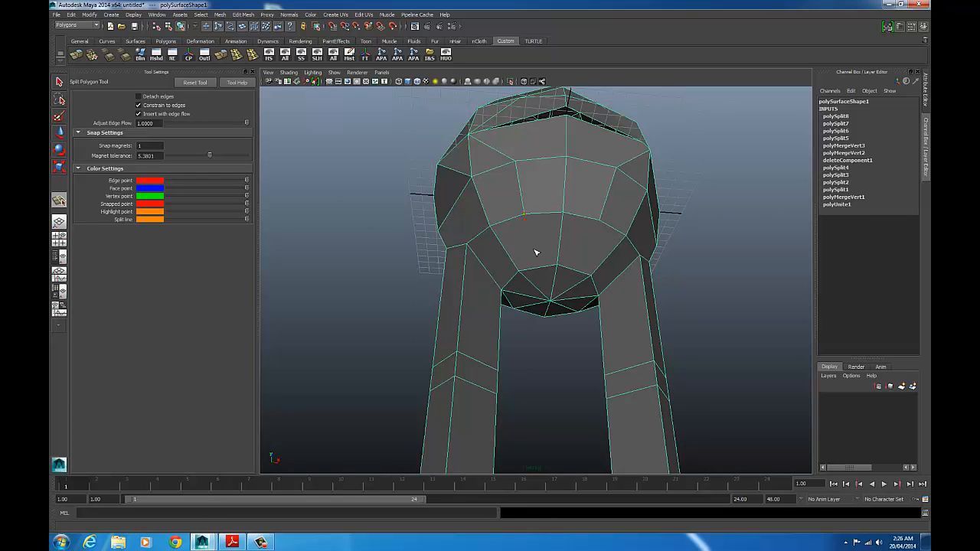
key(Return)
alt+drag(536, 255, 600, 241)
key(g)
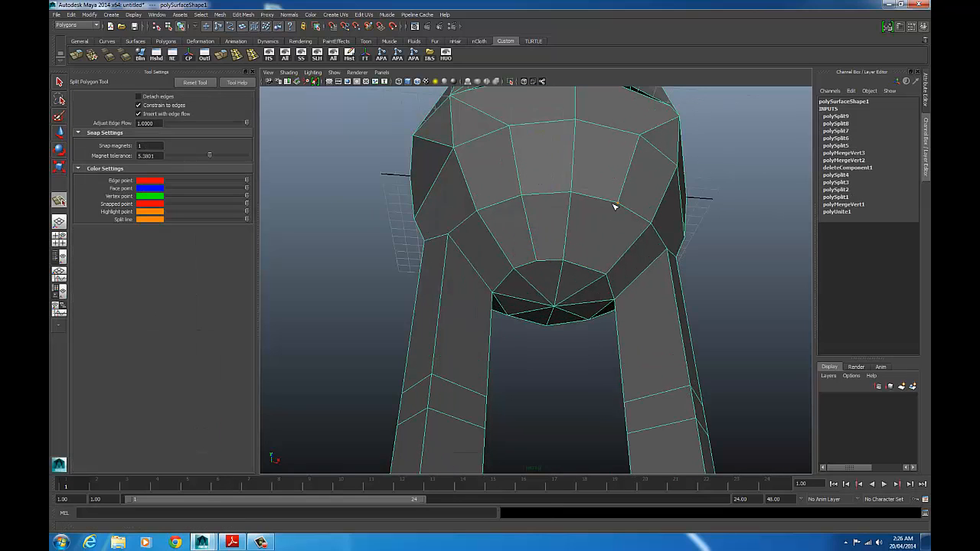
key(Return)
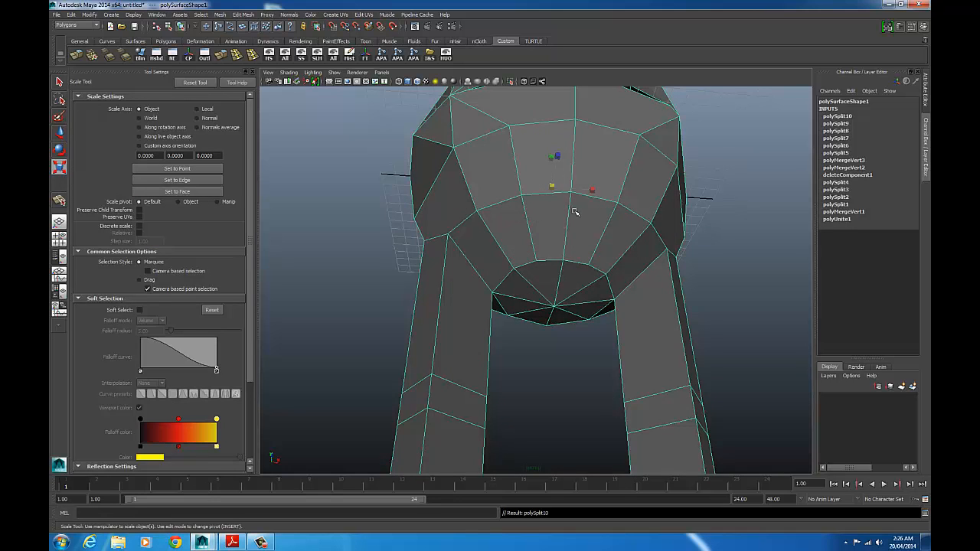
Step: Select the vertical edges directly above and below the mouth corner and delete them
alt+drag(573, 197, 512, 241)
right_drag(511, 241, 511, 215)
click(511, 174)
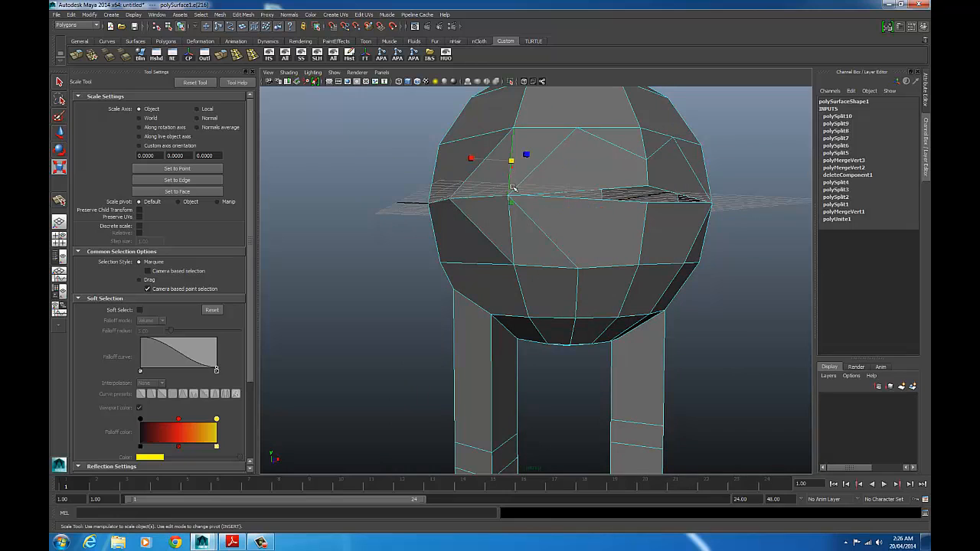
click(511, 225)
key(Delete)
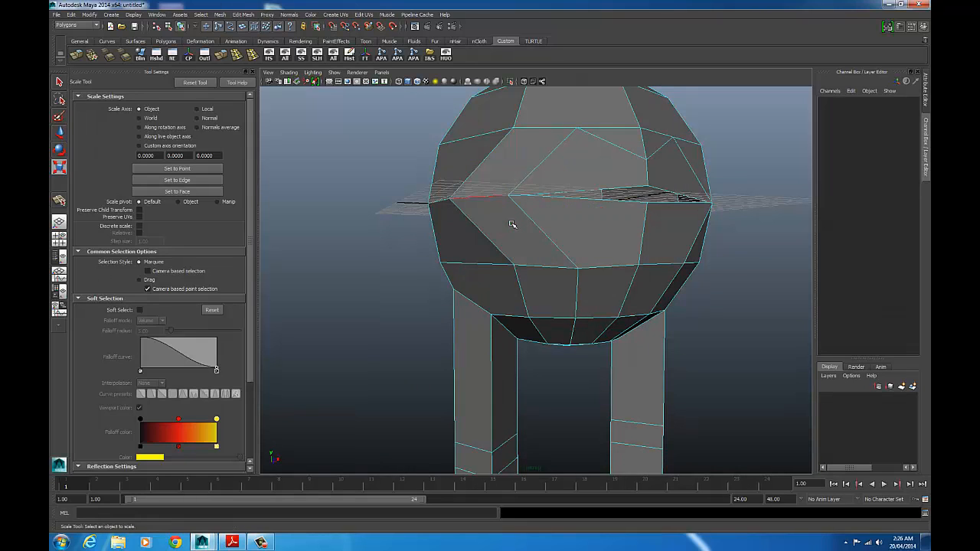
Step: Cut an edge from the peak of the diagonal brow cut up across the forehead towards the top of the sphere
alt+drag(588, 232, 601, 153)
alt+drag(562, 203, 562, 231)
key(g)
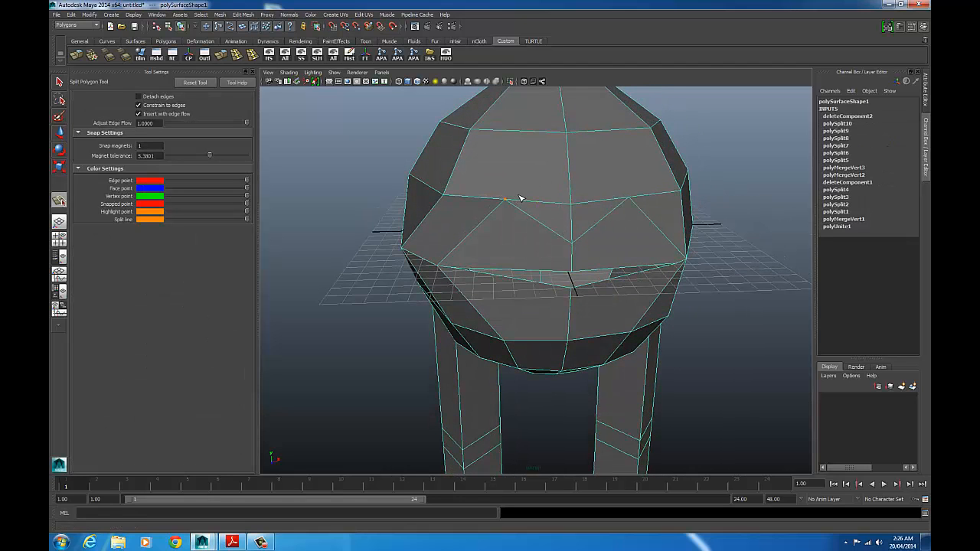
alt+right_drag(520, 199, 518, 247)
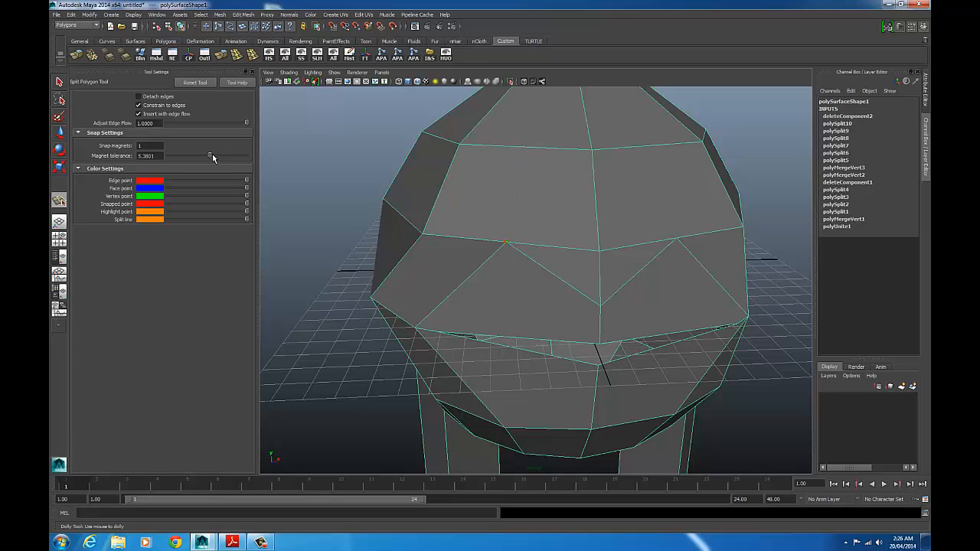
click(560, 154)
alt+drag(558, 155, 533, 188)
key(Return)
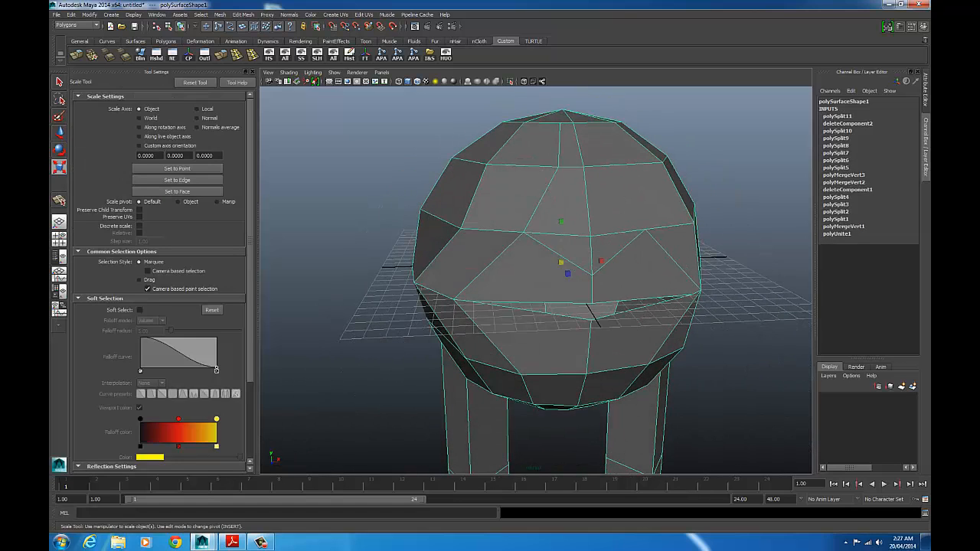
Step: In the four-view layout, select all faces of the half without the new forehead cut, including its leg, and delete them
key(space)
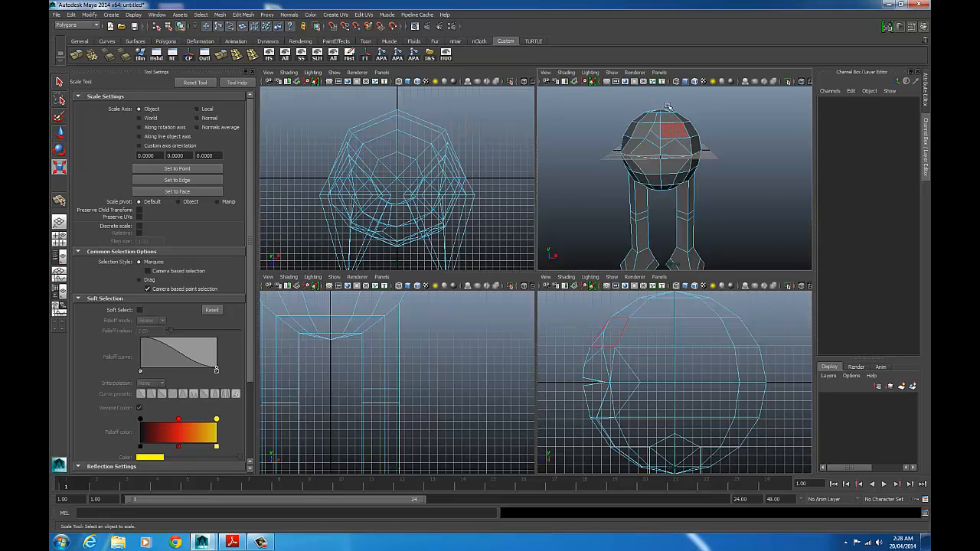
drag(668, 113, 755, 236)
scroll(477, 134, down, 3)
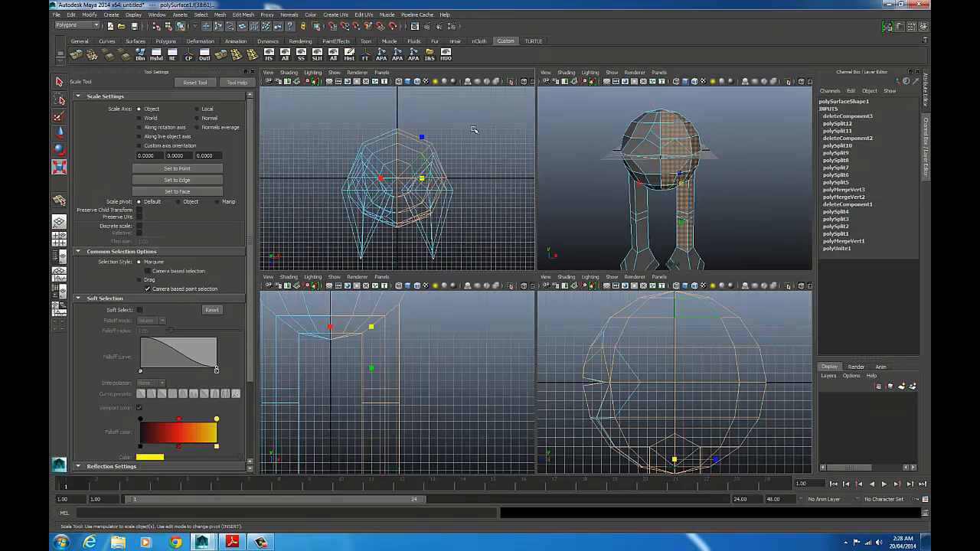
drag(411, 267, 412, 271)
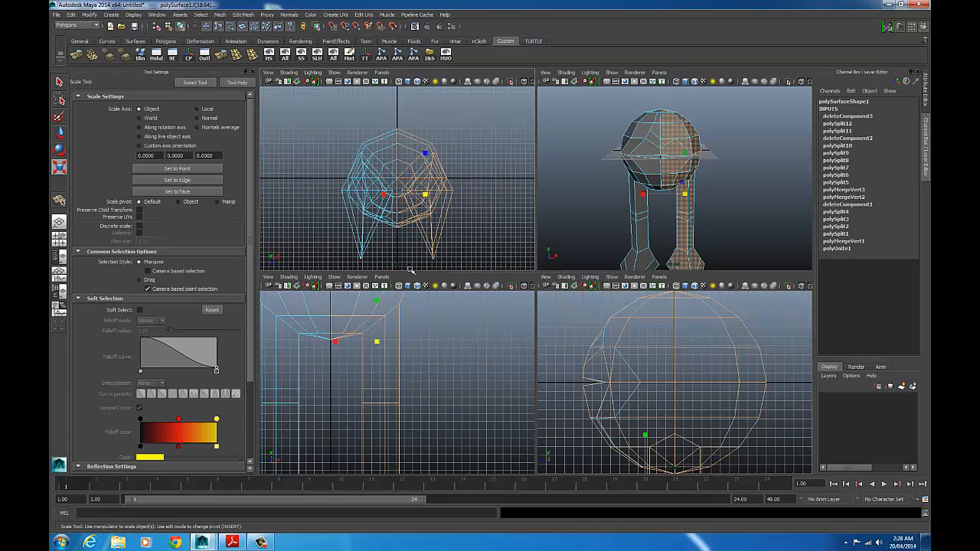
key(Delete)
Step: Select the remaining half as an object, freeze its transformations and delete its construction history
right_drag(380, 177, 376, 181)
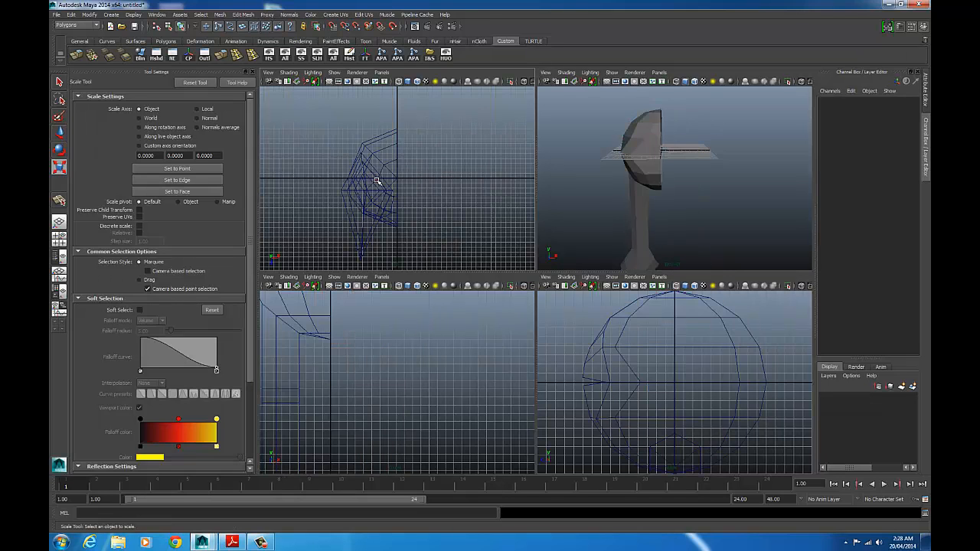
click(377, 181)
alt+drag(674, 193, 662, 198)
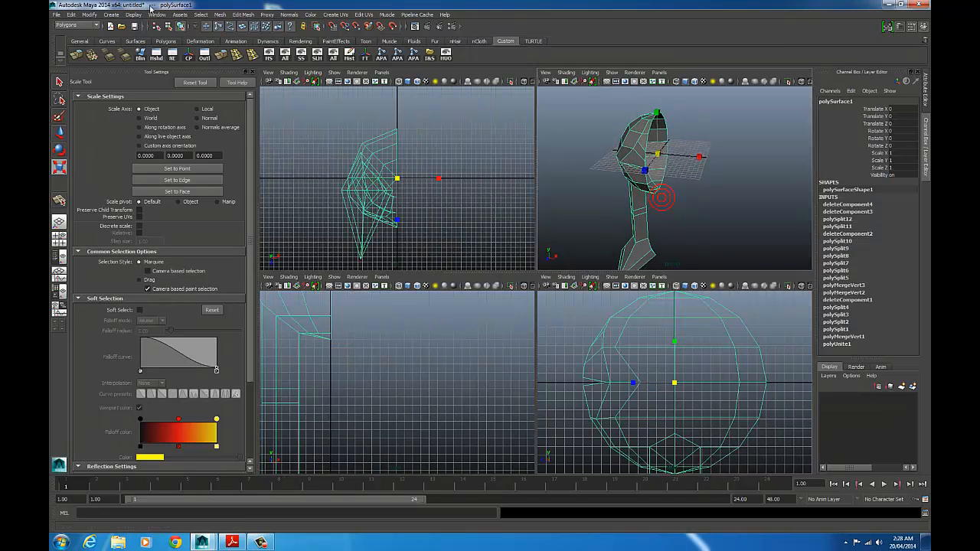
click(93, 19)
click(115, 45)
alt+drag(595, 196, 616, 198)
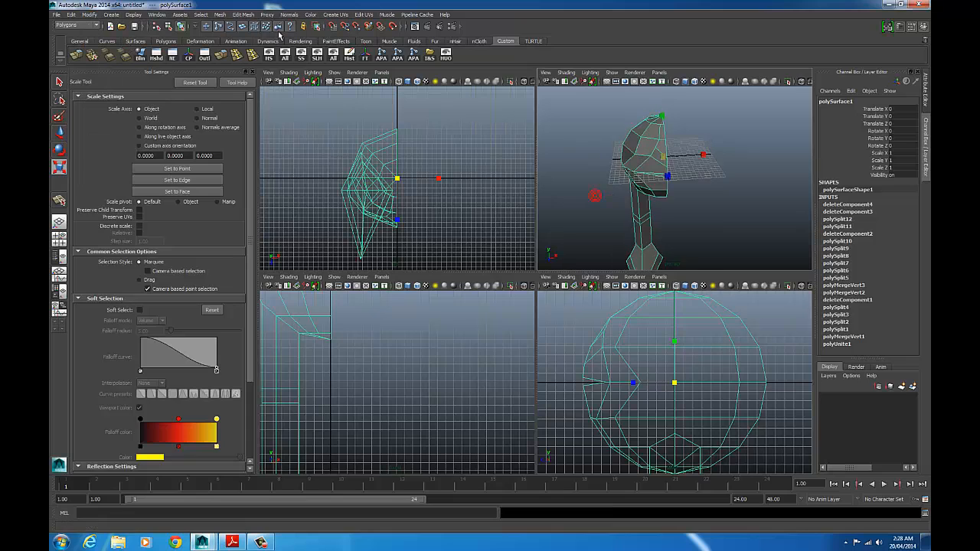
click(71, 14)
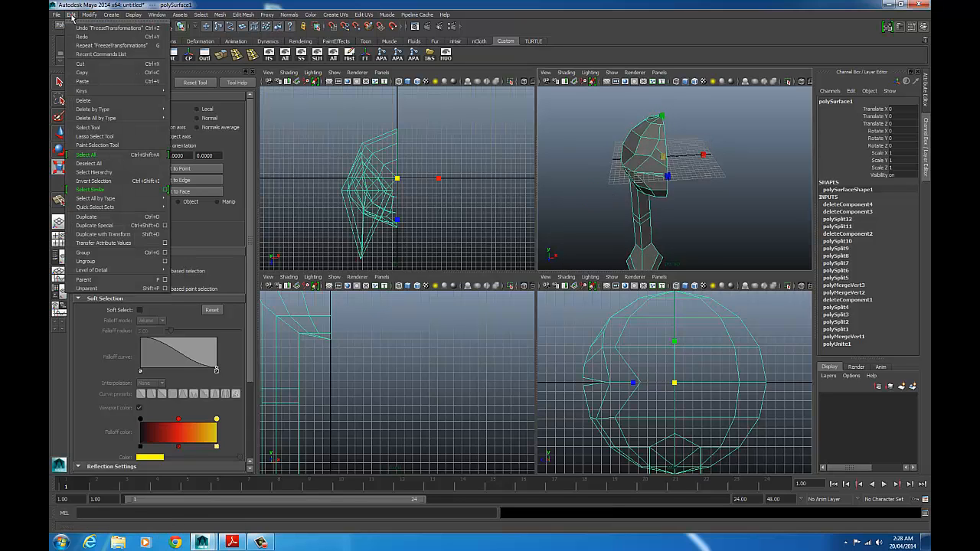
mouse_move(115, 109)
click(195, 124)
alt+drag(601, 170, 611, 170)
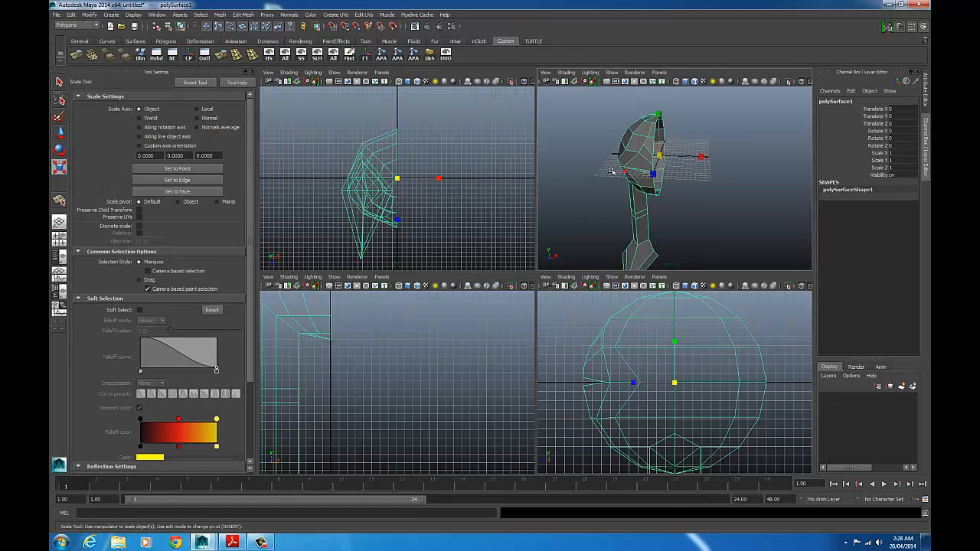
Step: Duplicate the half, mirror the copy with Scale X -1 and move it along X against the original half
key(ctrl+d)
key(w)
drag(695, 157, 734, 158)
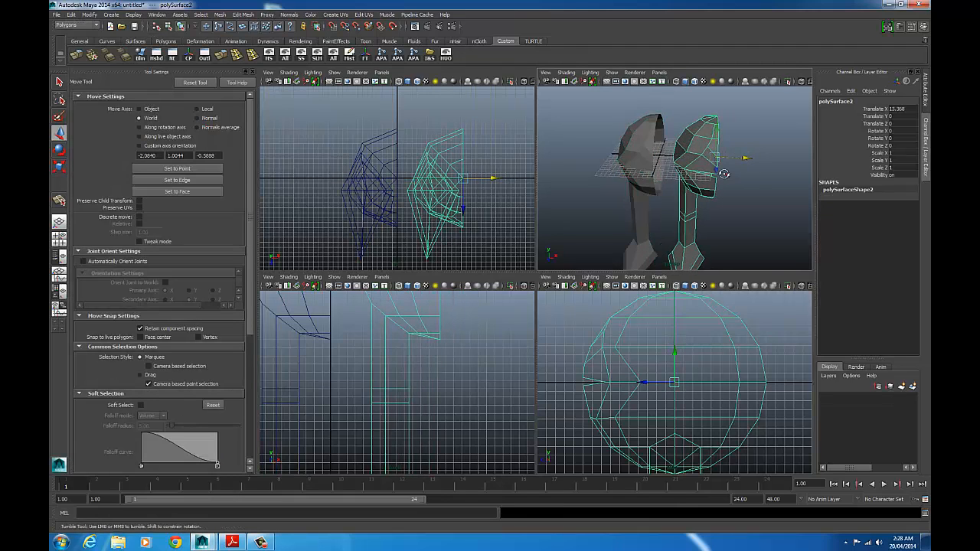
click(904, 152)
text(-1)
key(Return)
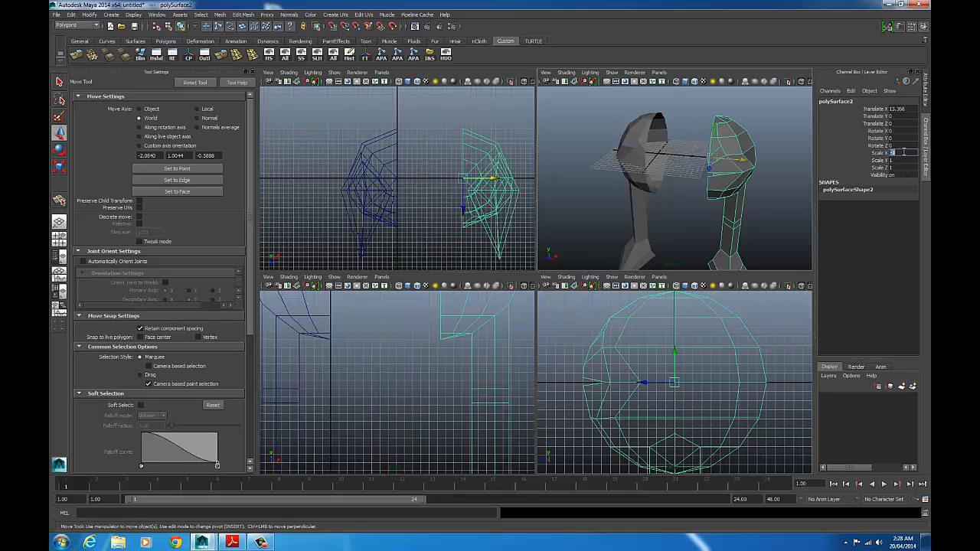
drag(742, 162, 685, 168)
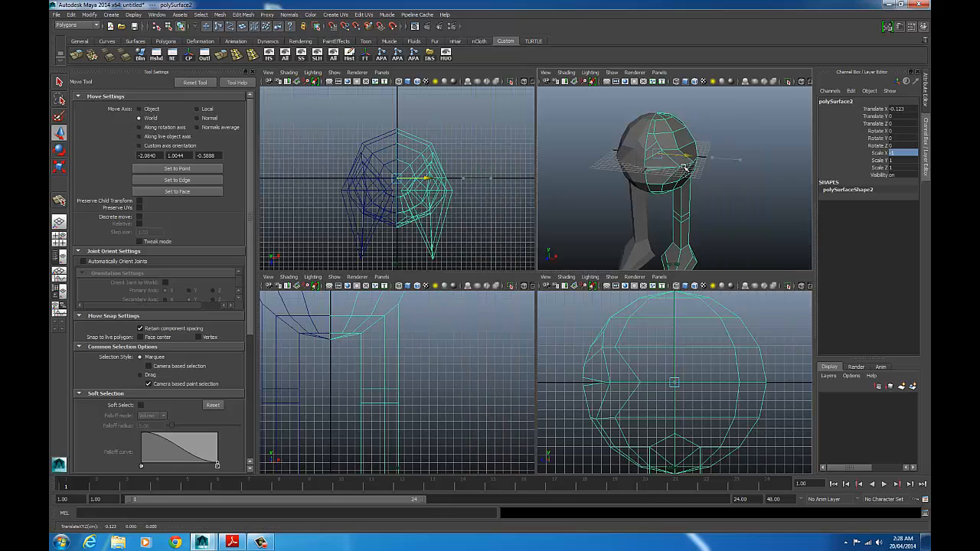
Step: Select both halves and combine them into one mesh
shift+click(640, 124)
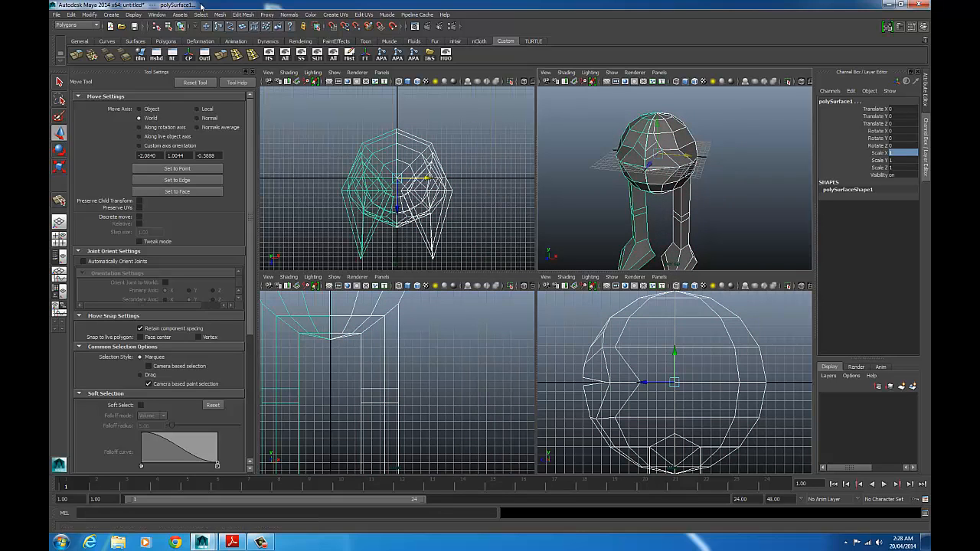
click(217, 15)
click(234, 31)
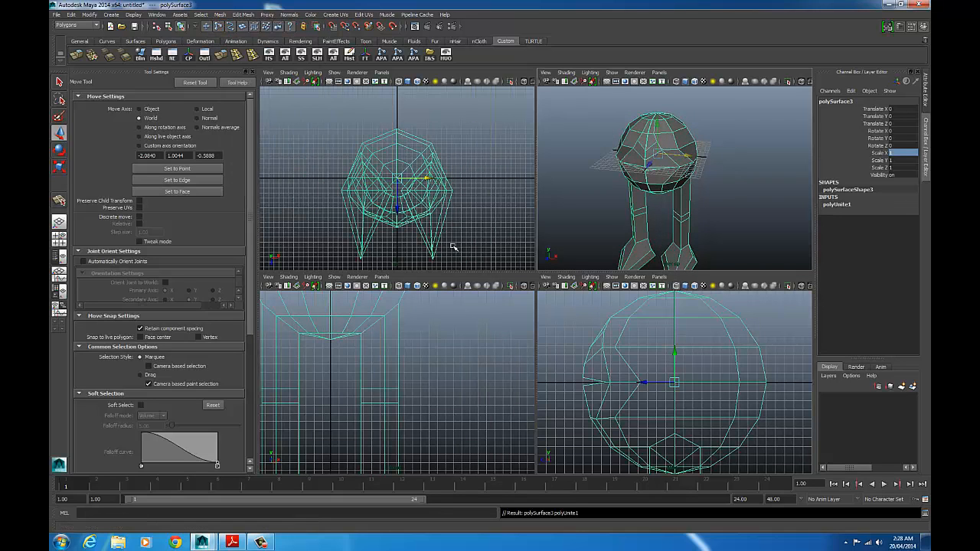
Step: Select all vertices along the centre seam of the combined mesh and merge them
scroll(444, 333, down, 3)
alt+middle_drag(411, 338, 472, 404)
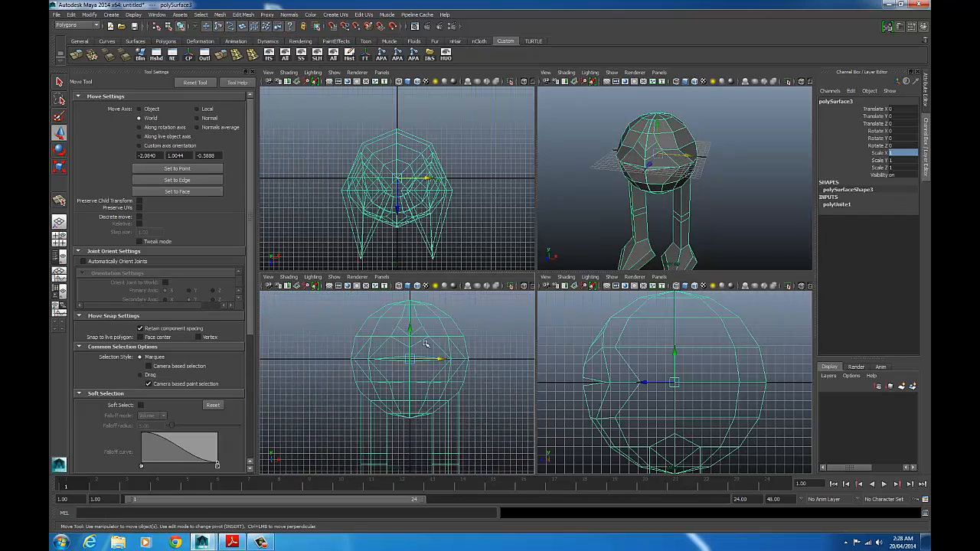
right_click(408, 307)
click(408, 297)
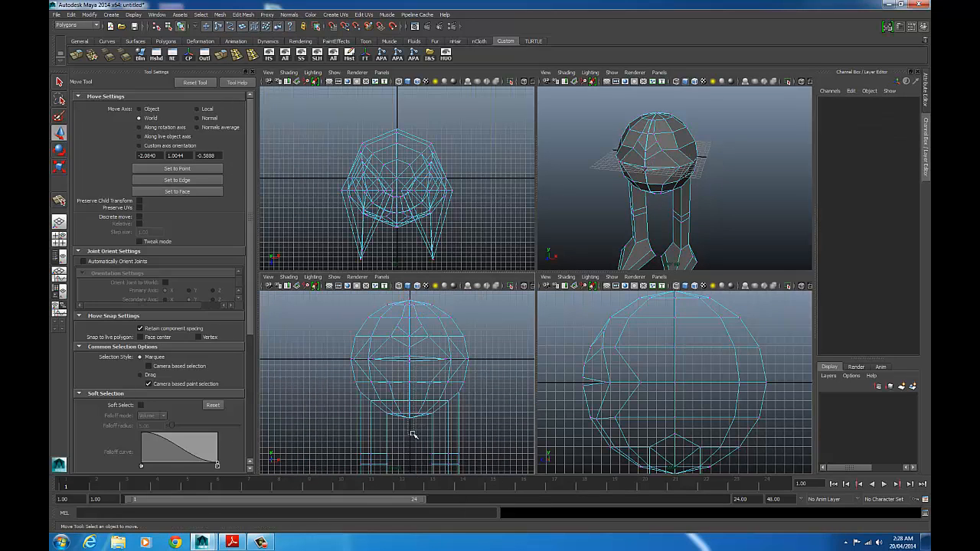
drag(406, 296, 412, 435)
alt+drag(615, 168, 636, 225)
scroll(632, 173, up, 3)
key(space)
alt+drag(550, 237, 443, 357)
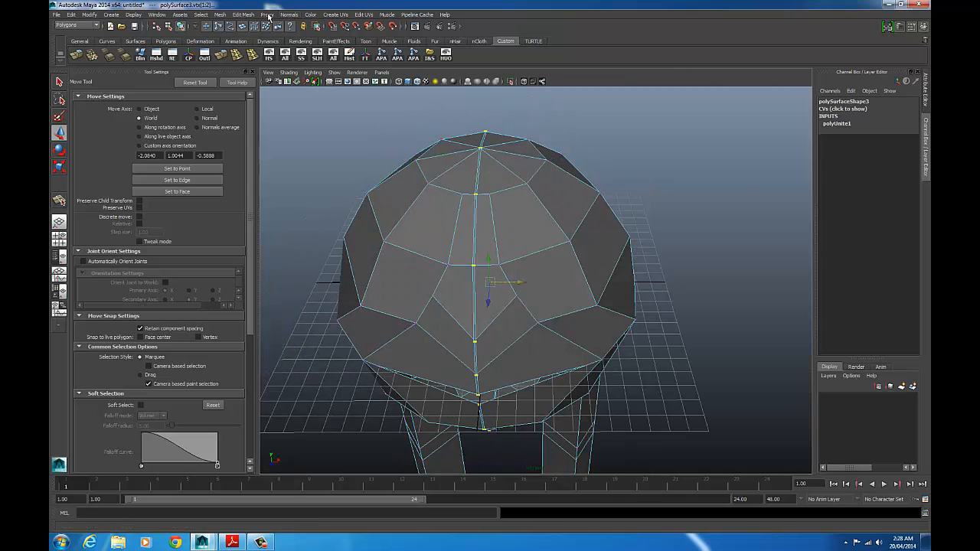
click(243, 14)
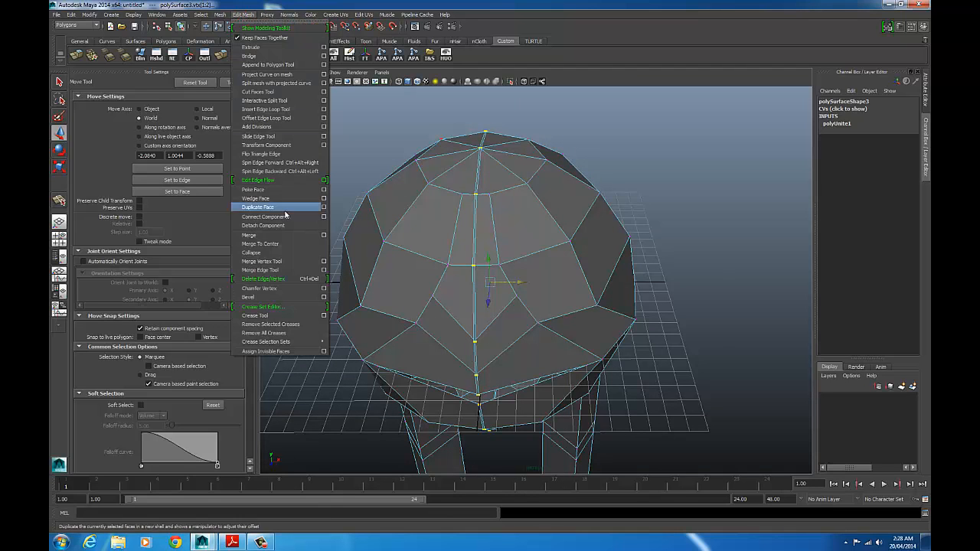
click(282, 238)
Step: Examine the merged mesh with the smoothed preview switched on and off
alt+drag(484, 297, 517, 277)
key(3)
scroll(498, 211, down, 4)
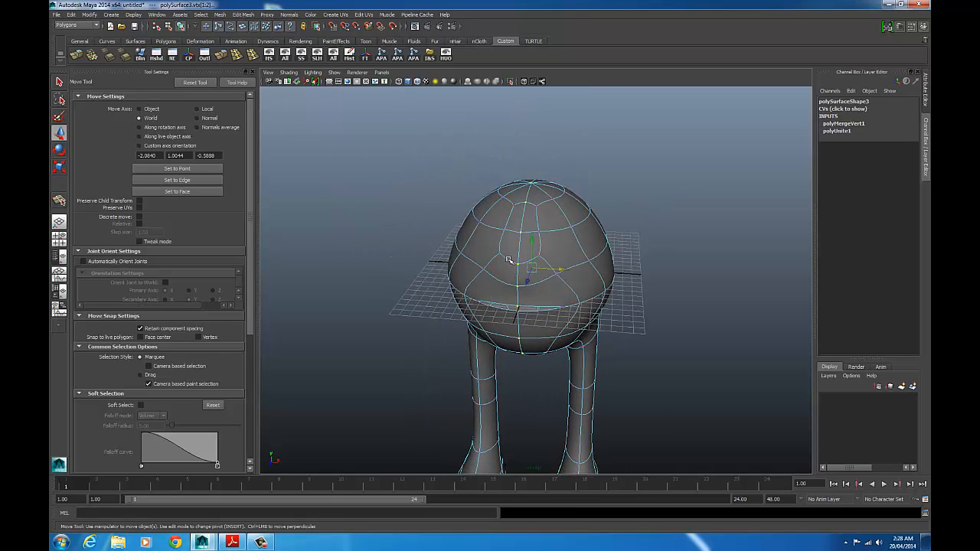
key(1)
alt+drag(504, 264, 541, 255)
scroll(541, 255, up, 2)
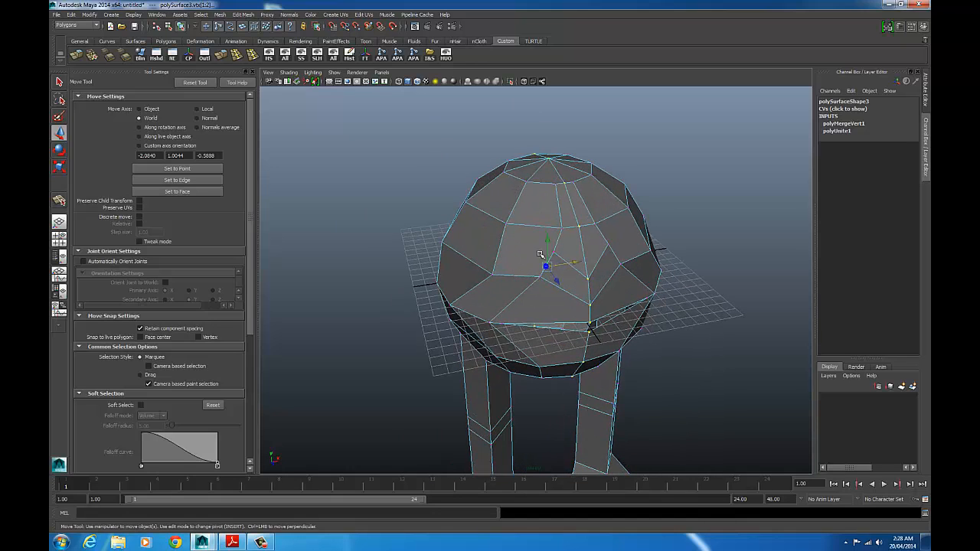
Step: Insert an edge loop around the sides and back of the head, starting from the edge beside the quad above the mouth
click(243, 14)
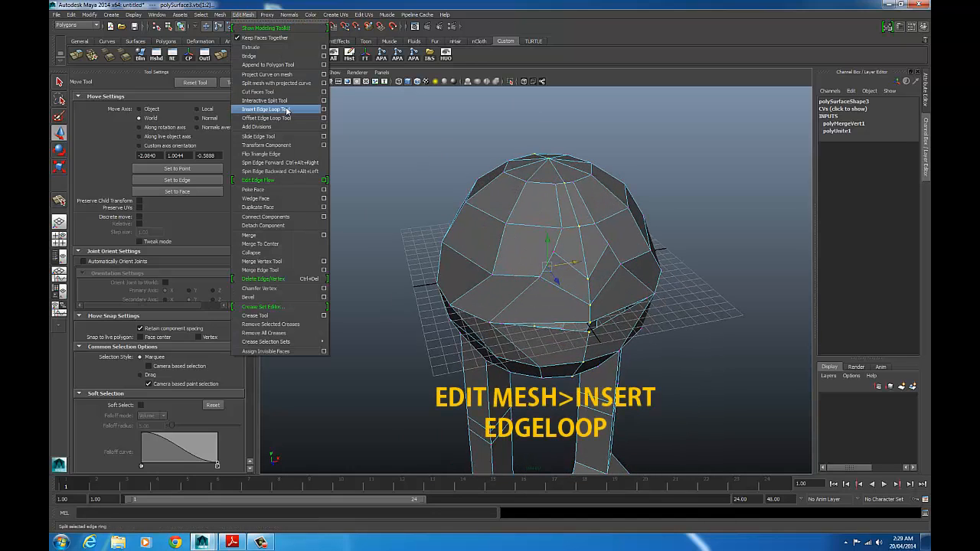
click(268, 109)
click(501, 246)
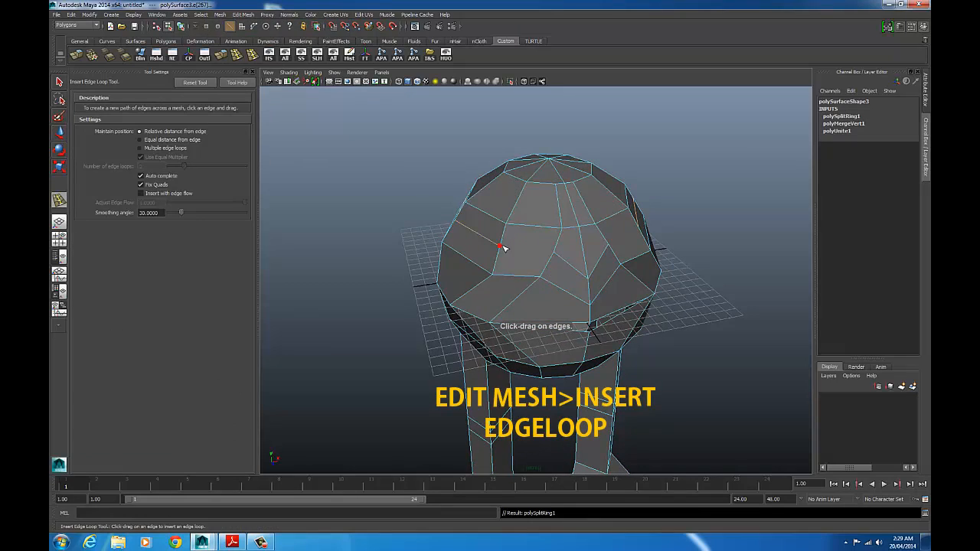
Step: Split the face quads on both sides of the head to connect the new loop's ends to the vertices near the nose area
click(243, 15)
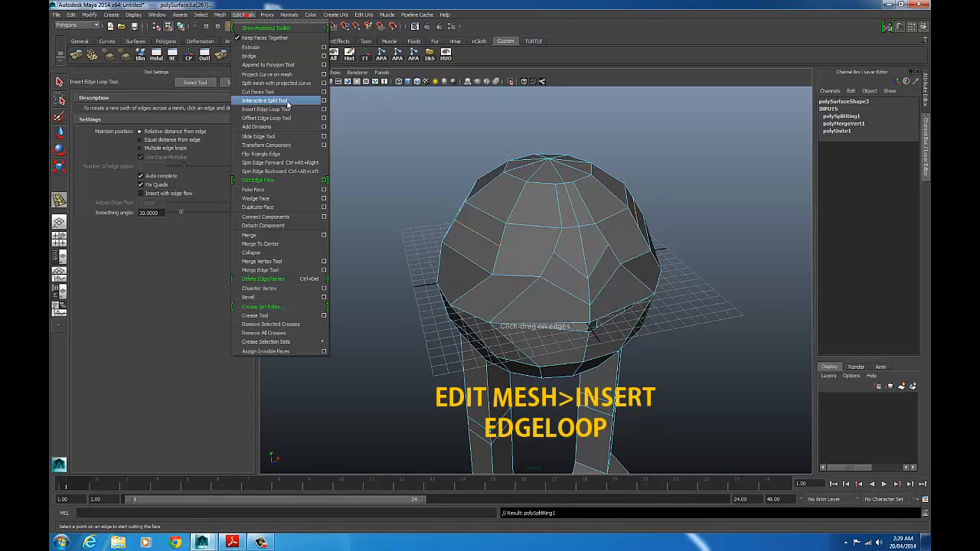
click(272, 99)
click(506, 249)
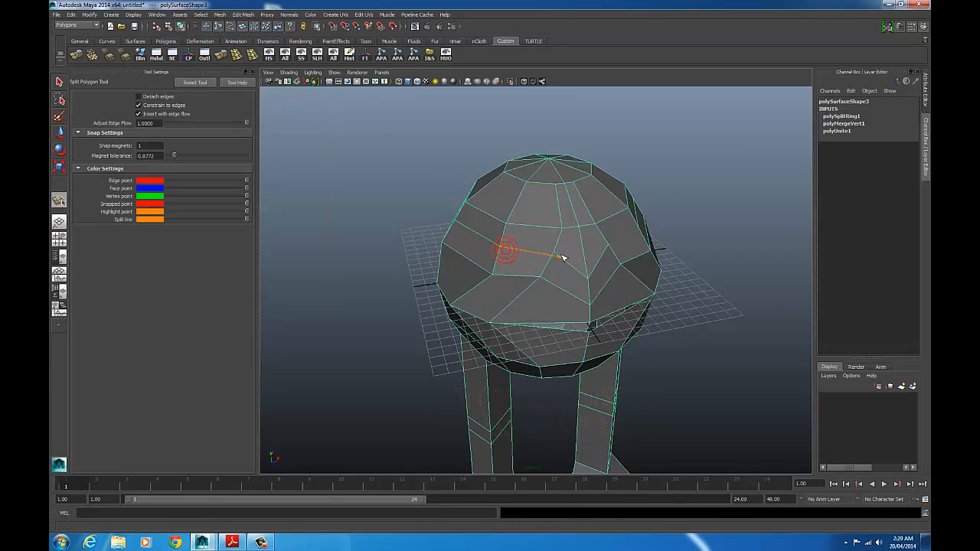
click(555, 256)
key(w)
scroll(552, 255, up, 3)
alt+drag(553, 255, 509, 256)
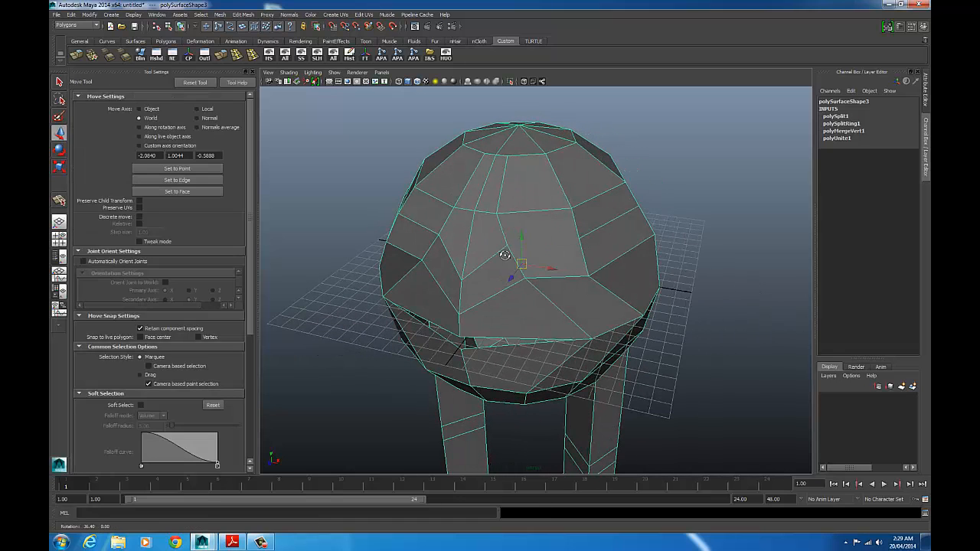
key(g)
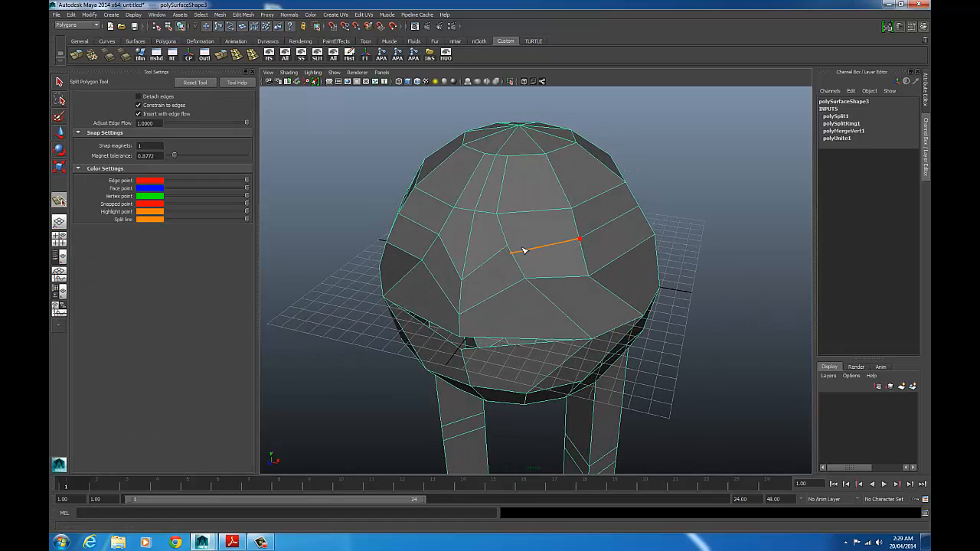
key(w)
Step: Turn on the smoothed preview and delete the edges between paired triangles on the body's underside to form quads
scroll(517, 245, down, 3)
alt+drag(517, 246, 558, 156)
key(3)
alt+right_drag(558, 157, 535, 252)
click(537, 265)
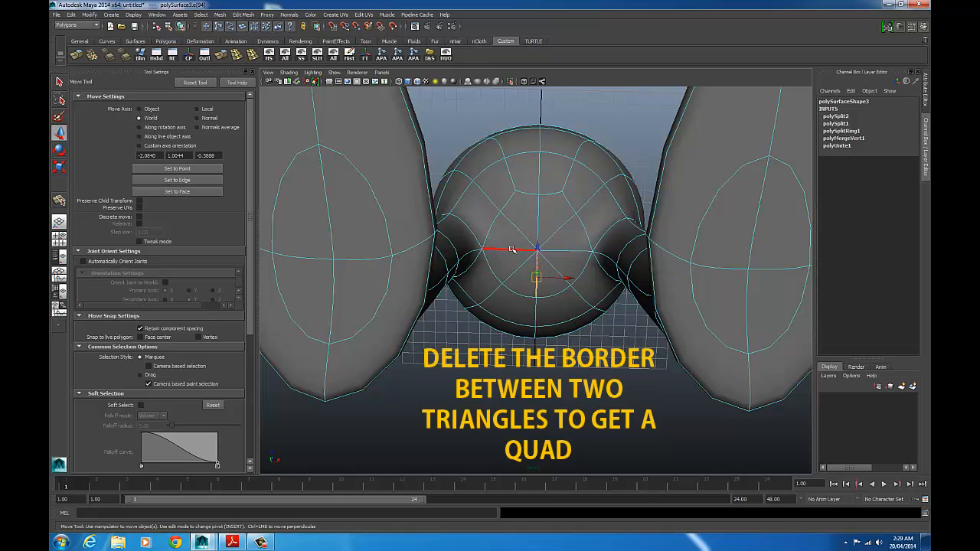
key(Delete)
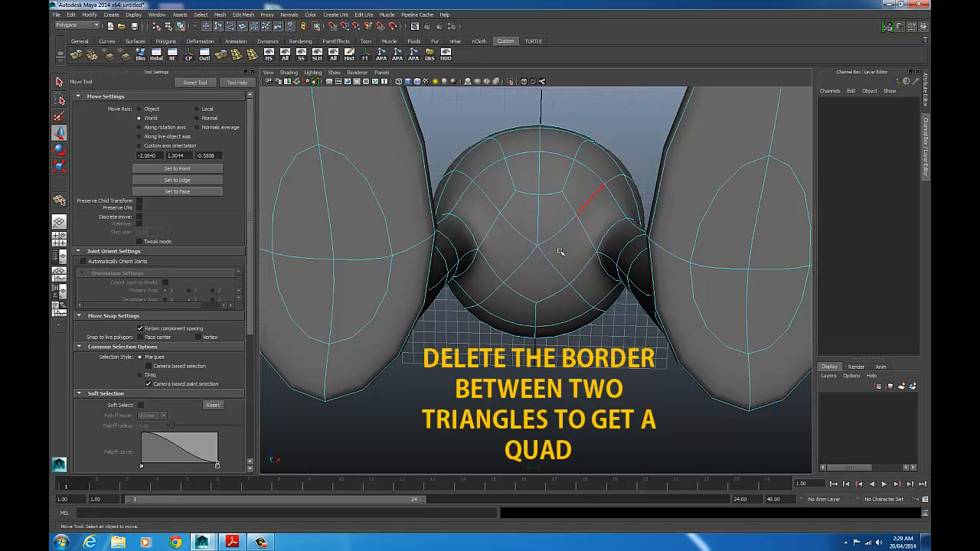
Step: Delete alternate edges radiating from the top of the head to turn the triangle pairs into quads
alt+drag(537, 205, 517, 310)
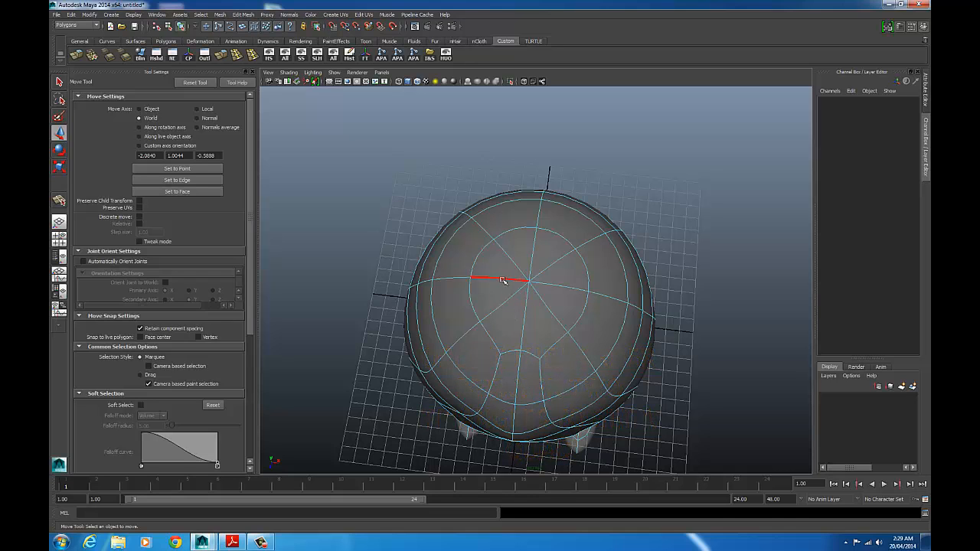
click(502, 281)
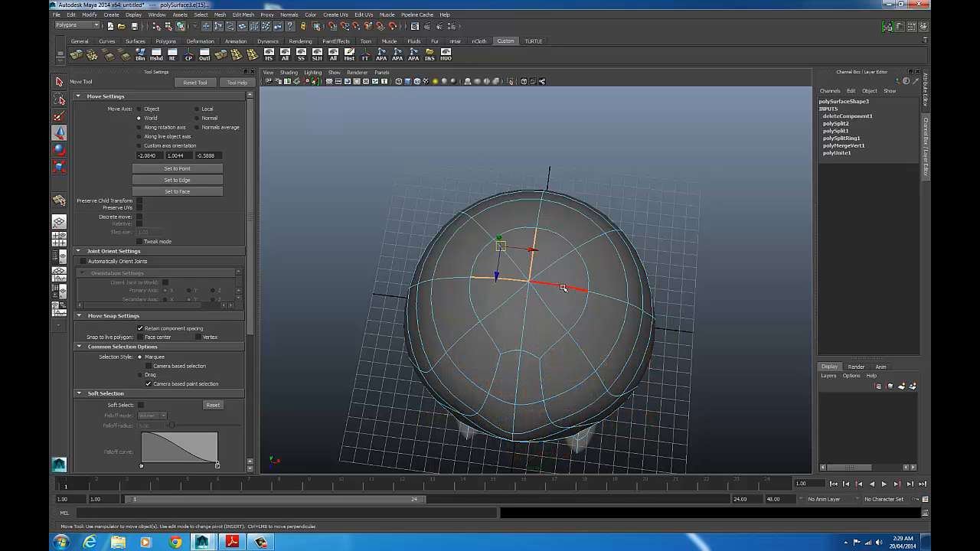
key(Delete)
Step: Extrude the mouth opening's border edge loop and move the new edges back into the head along Z
alt+right_drag(561, 287, 492, 282)
alt+drag(492, 282, 461, 232)
alt+right_drag(461, 232, 549, 258)
alt+drag(549, 258, 492, 270)
double_click(449, 267)
alt+right_drag(543, 273, 470, 276)
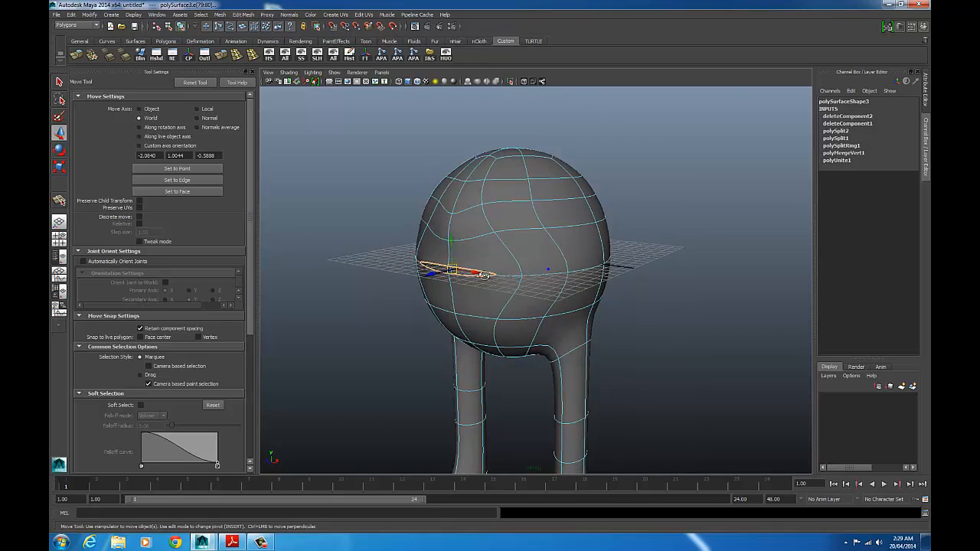
alt+drag(470, 277, 438, 278)
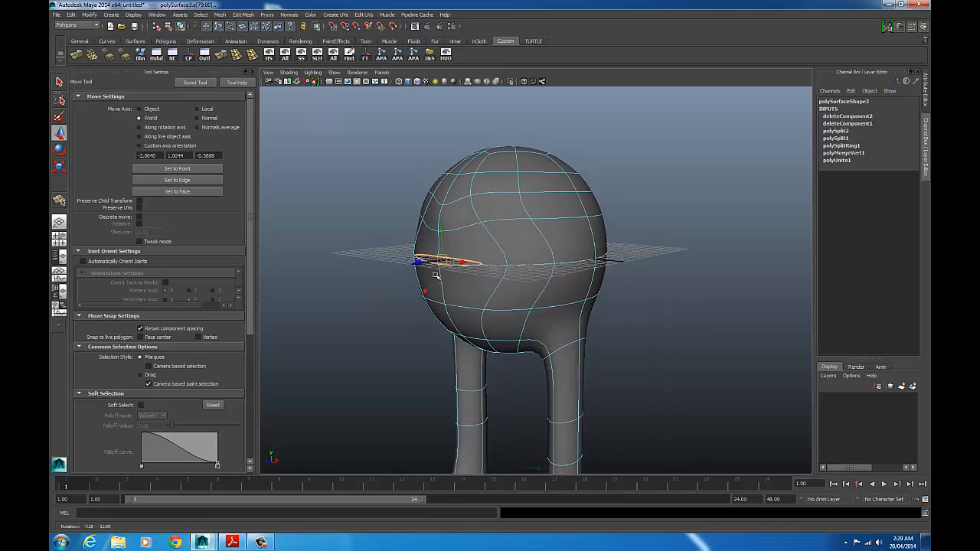
alt+right_drag(437, 277, 478, 269)
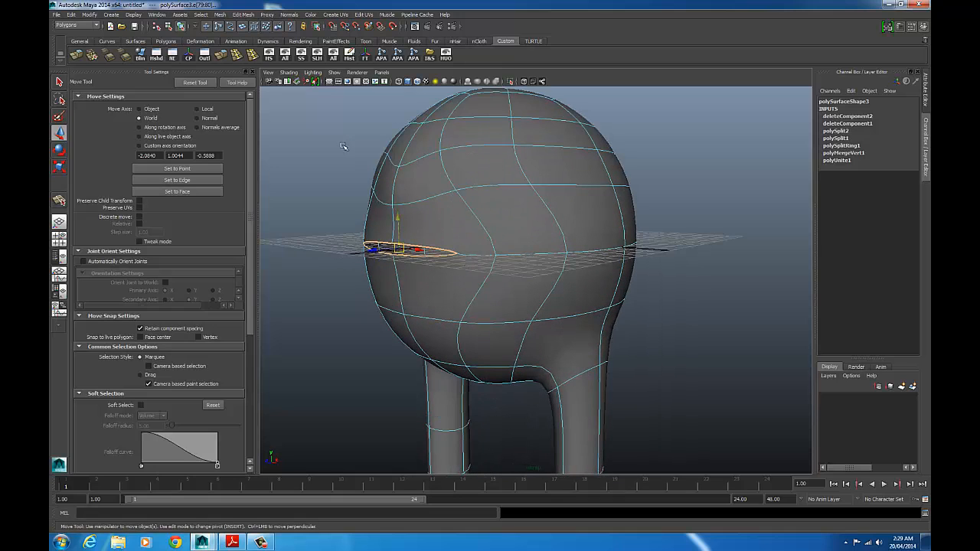
click(224, 58)
alt+right_drag(440, 283, 414, 287)
alt+drag(438, 288, 426, 310)
alt+right_drag(431, 308, 480, 291)
alt+middle_drag(476, 280, 514, 301)
alt+right_drag(514, 303, 557, 300)
key(w)
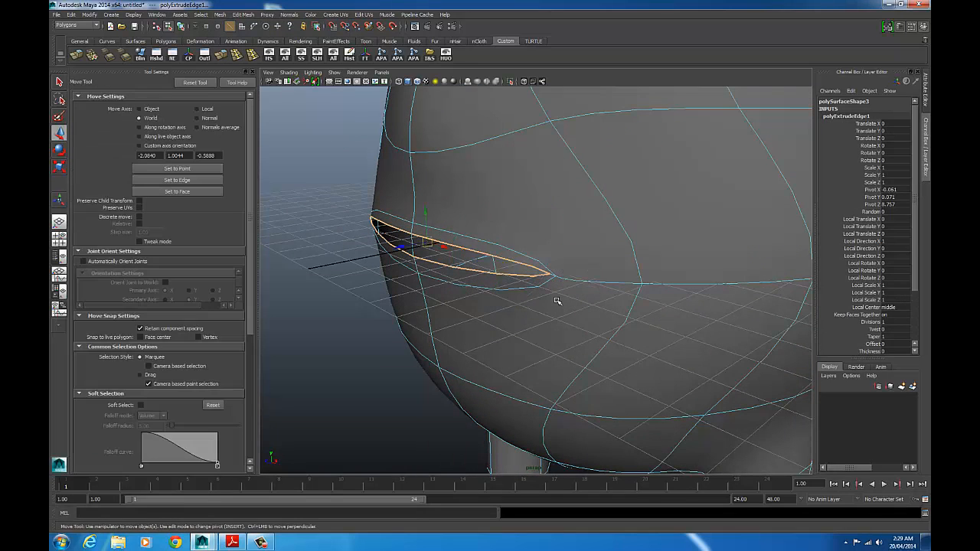
drag(404, 247, 435, 241)
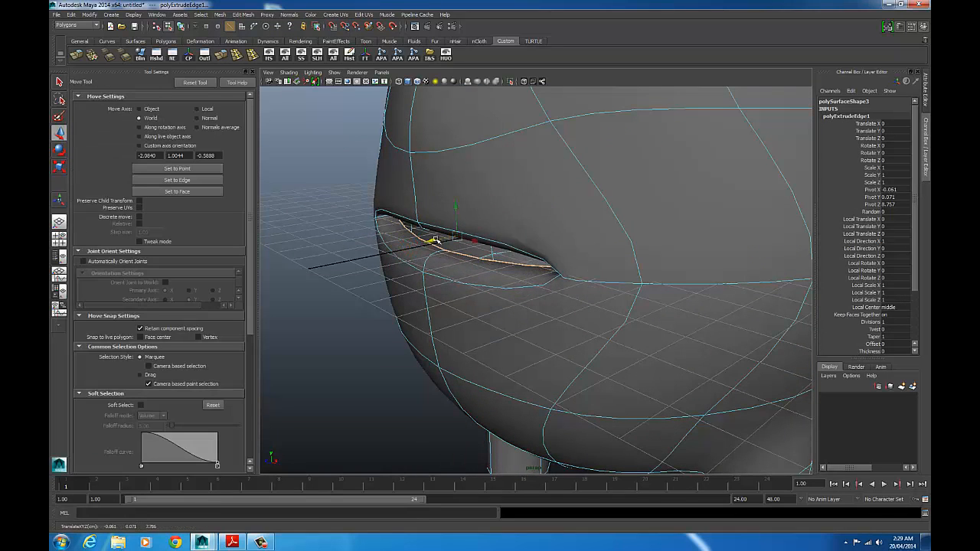
Step: Extrude the inner mouth edges again, scale them vertically to shape the mouth interior, and return to object mode
alt+drag(442, 274, 517, 252)
key(g)
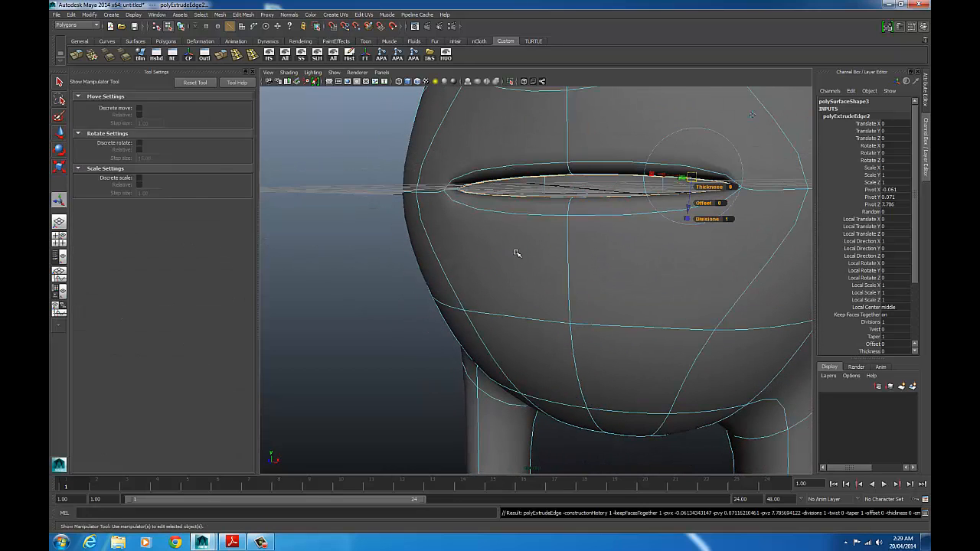
key(r)
alt+drag(583, 230, 530, 244)
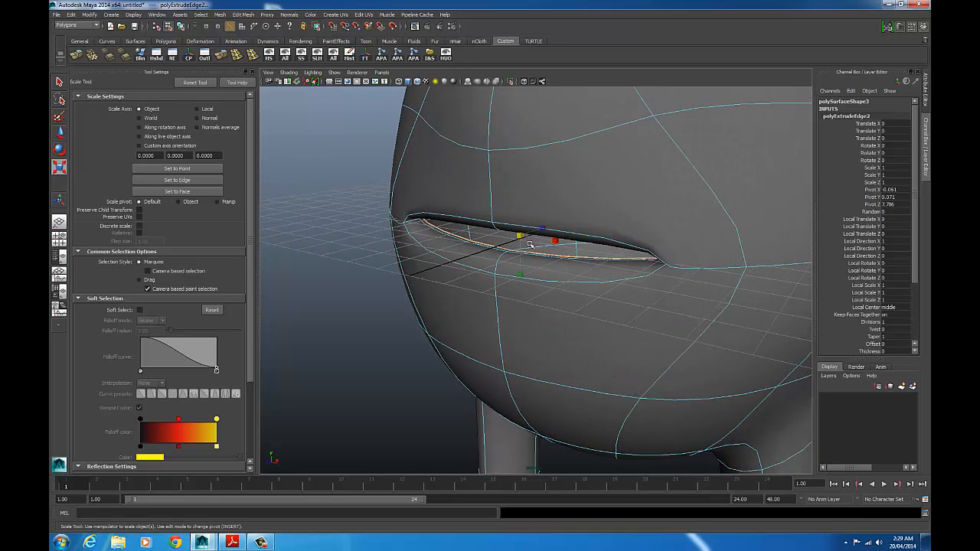
drag(521, 280, 672, 230)
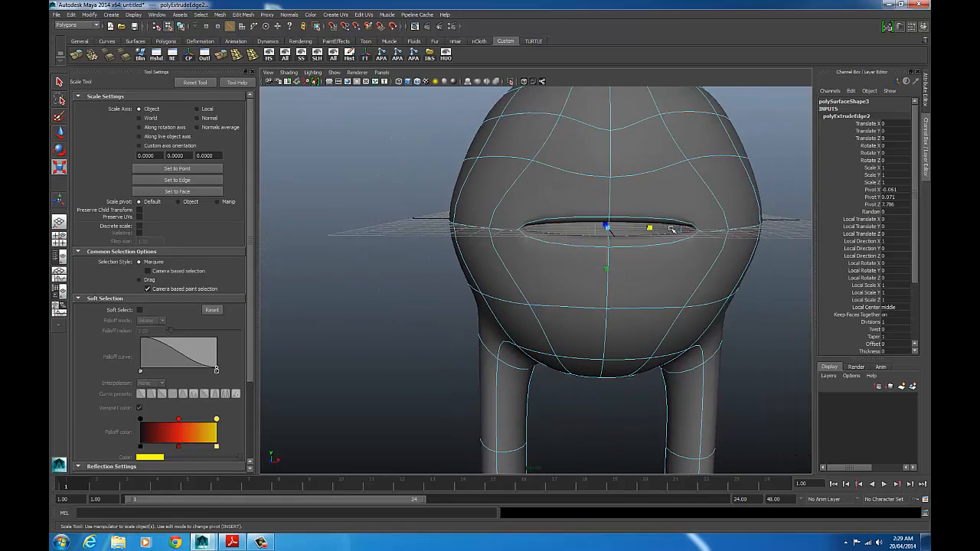
right_drag(651, 203, 672, 195)
click(671, 196)
alt+drag(655, 289, 595, 277)
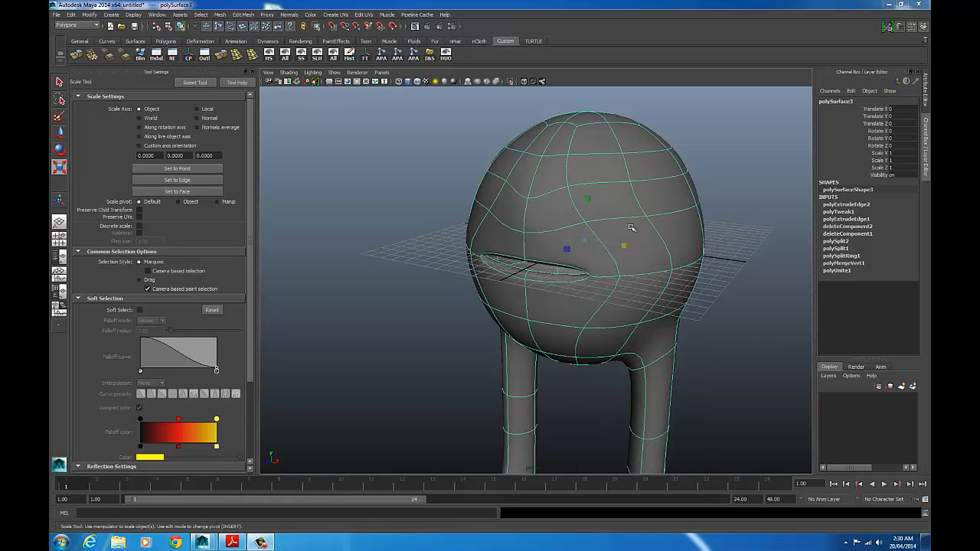
Step: Move the centre edge above the mouth forward along Z and rotate it to form a nose, then return to object mode
right_drag(535, 220, 526, 196)
click(525, 216)
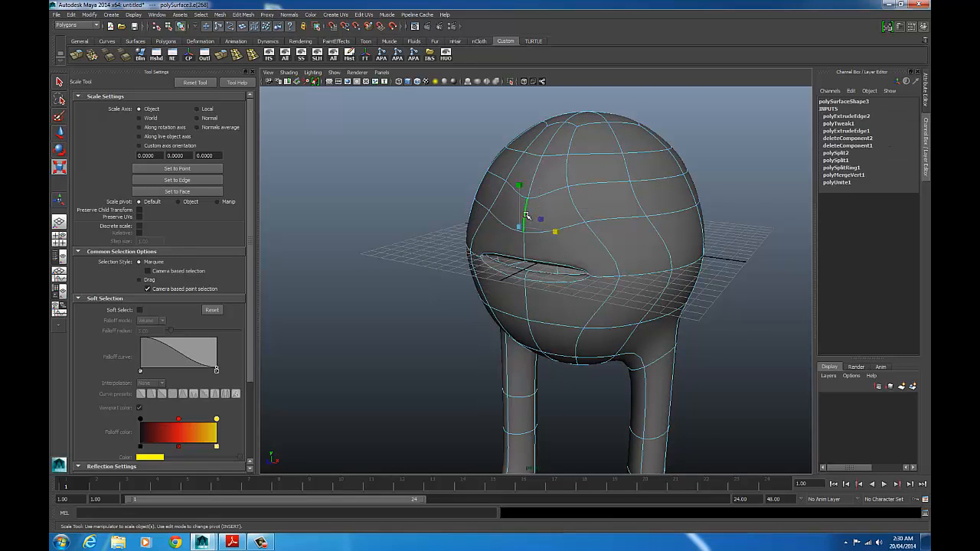
key(w)
drag(508, 233, 483, 259)
key(e)
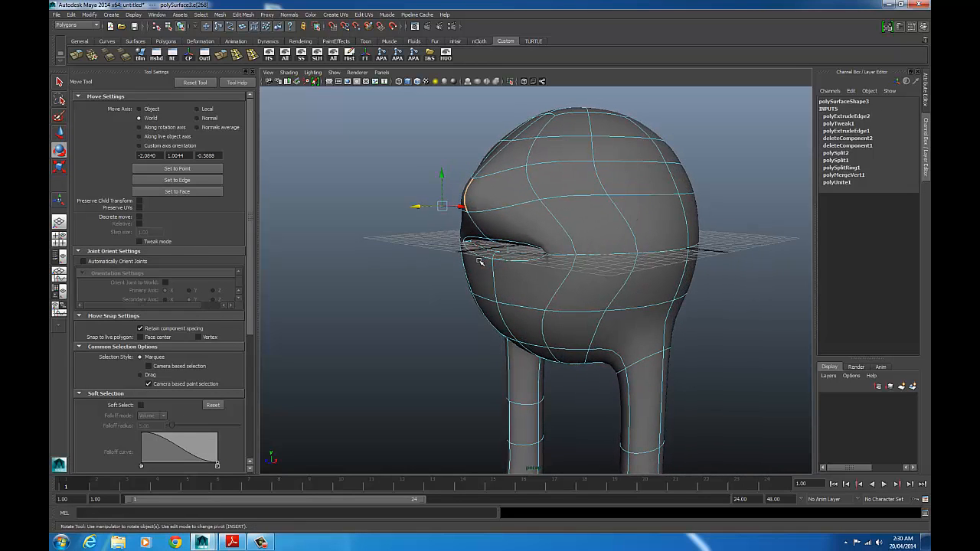
drag(417, 178, 431, 254)
alt+drag(582, 245, 606, 245)
right_drag(622, 178, 649, 158)
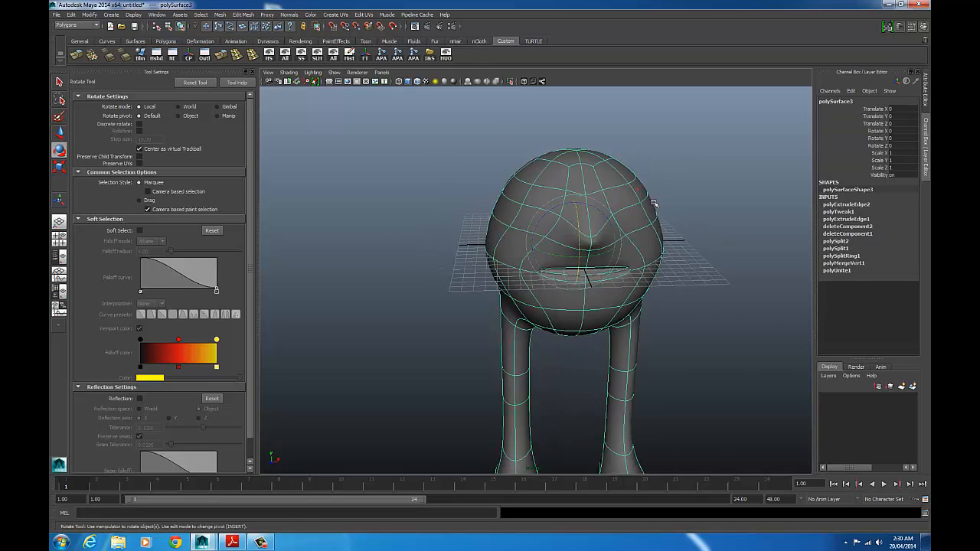
Step: Delete the character mesh's construction history and check the deselected model
alt+drag(649, 208, 581, 193)
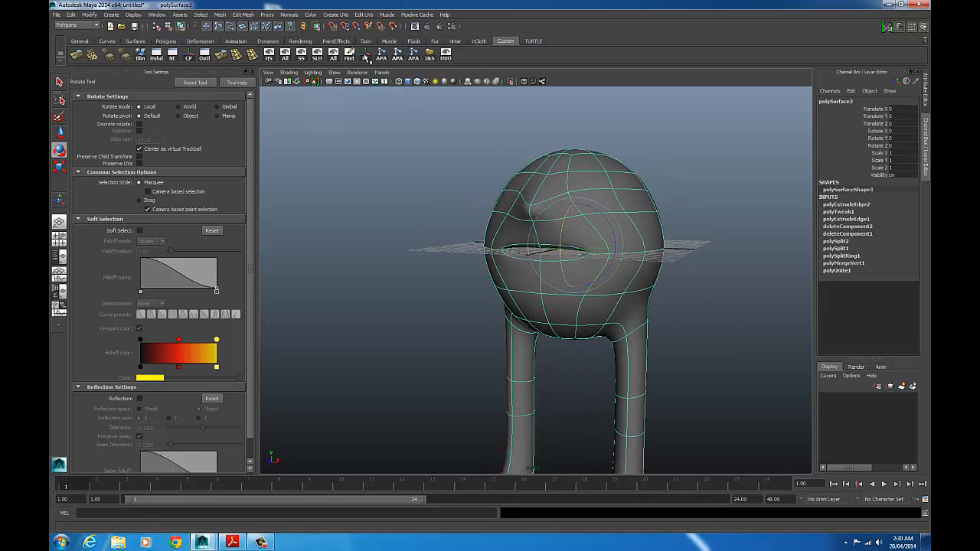
click(349, 55)
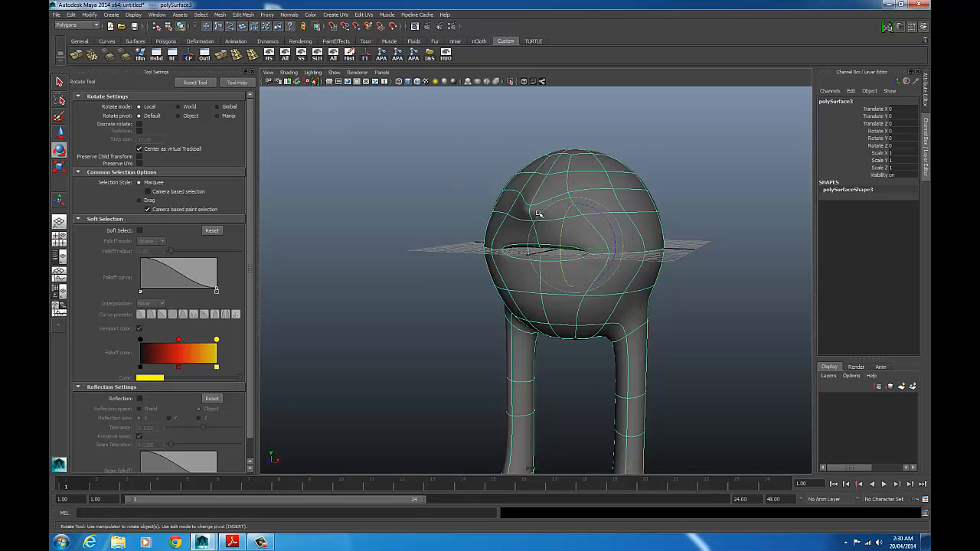
alt+drag(528, 234, 582, 246)
alt+middle_drag(583, 246, 551, 231)
alt+right_drag(552, 231, 616, 233)
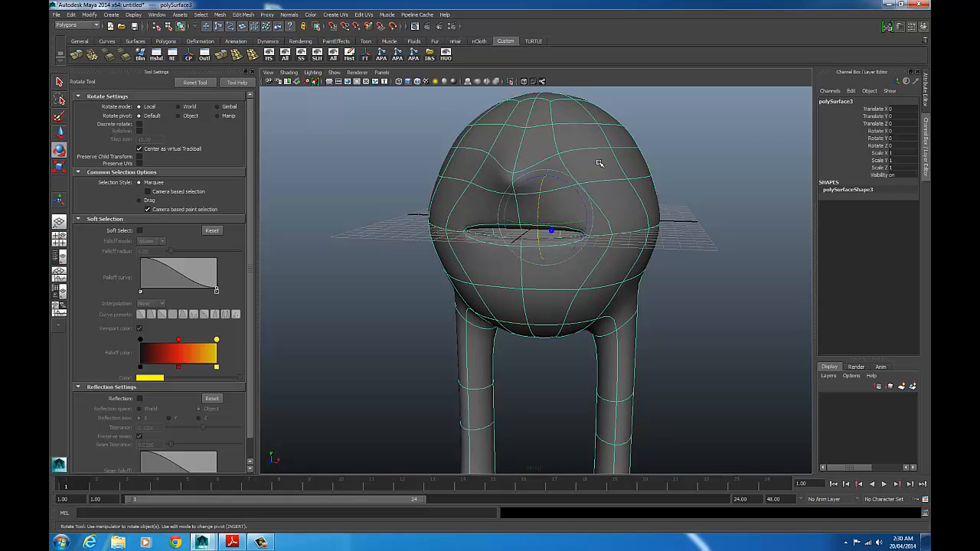
right_drag(600, 162, 613, 161)
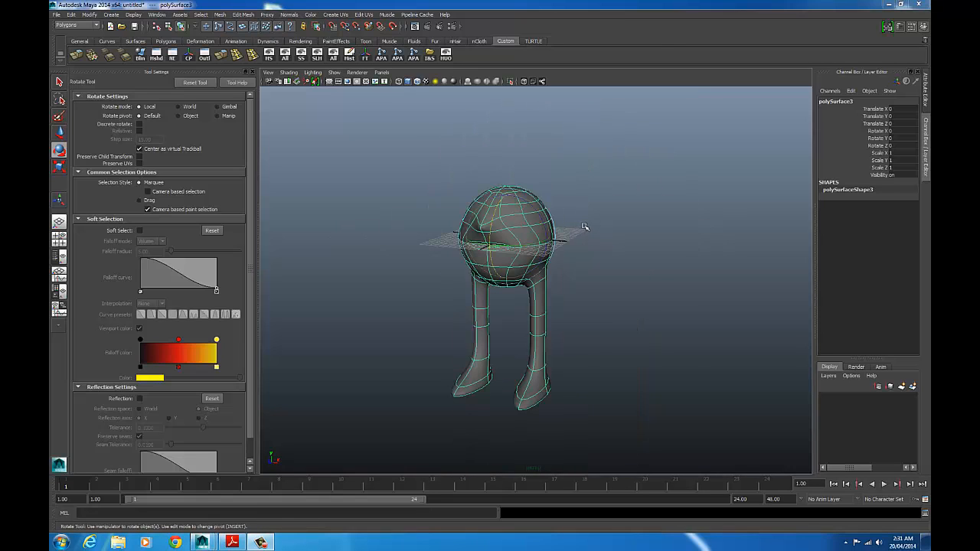
click(385, 142)
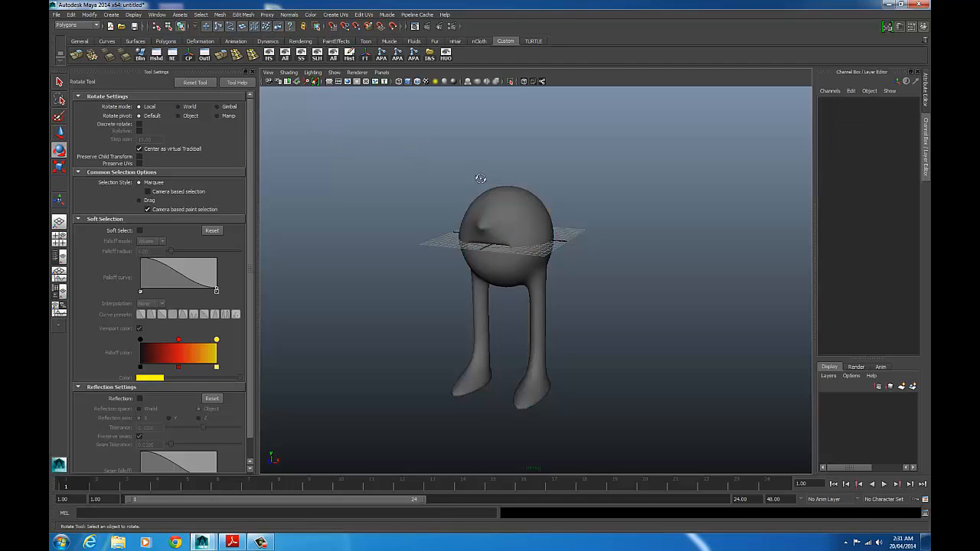
alt+drag(481, 178, 447, 168)
Step: Select the character mesh and center its pivot
click(534, 219)
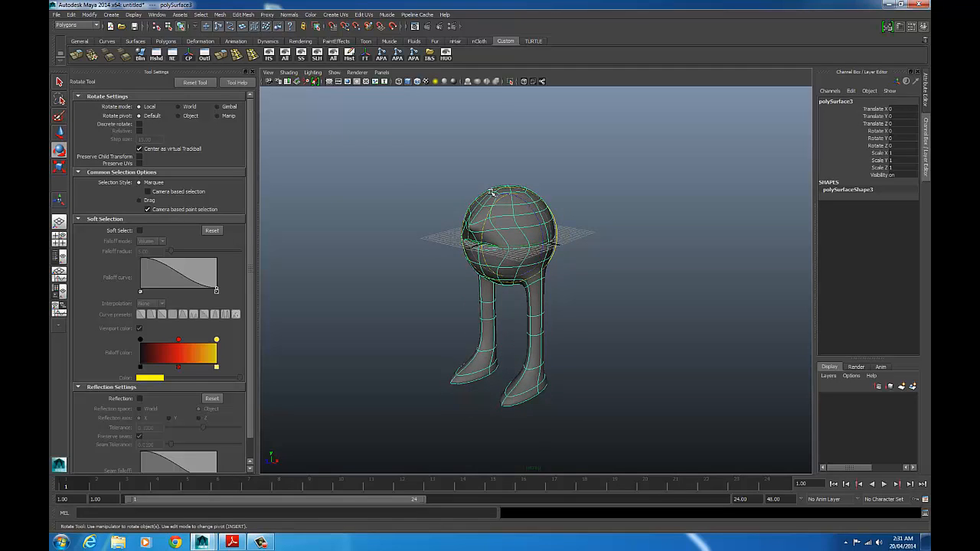
click(189, 56)
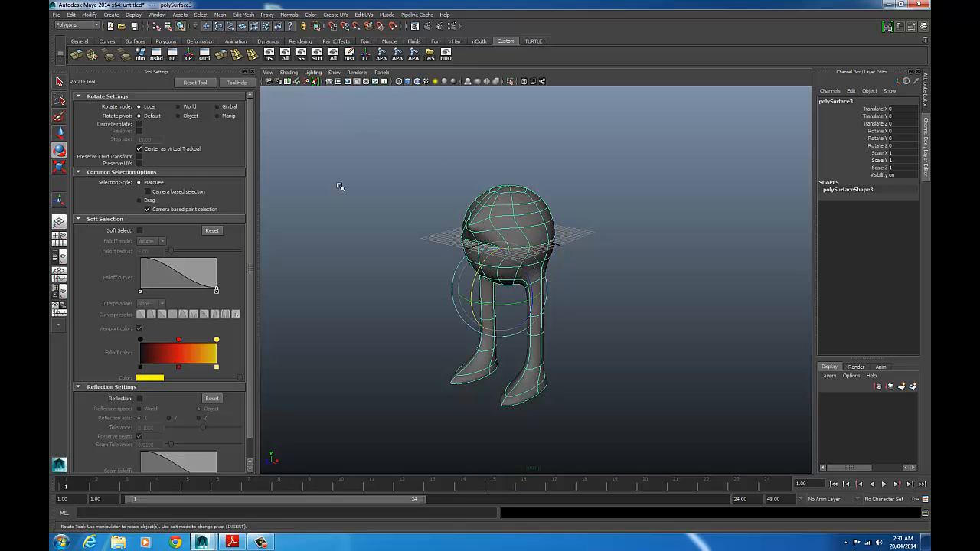
alt+drag(533, 300, 564, 294)
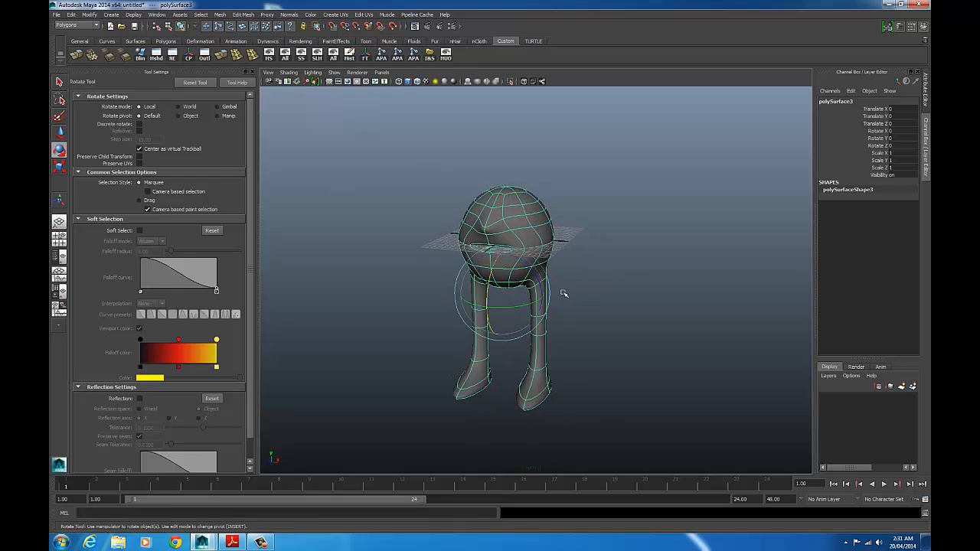
Step: Move the character mesh up along Y until its feet stand on the grid
key(w)
drag(502, 265, 491, 94)
alt+drag(489, 156, 531, 177)
alt+middle_drag(538, 186, 550, 265)
drag(514, 176, 514, 177)
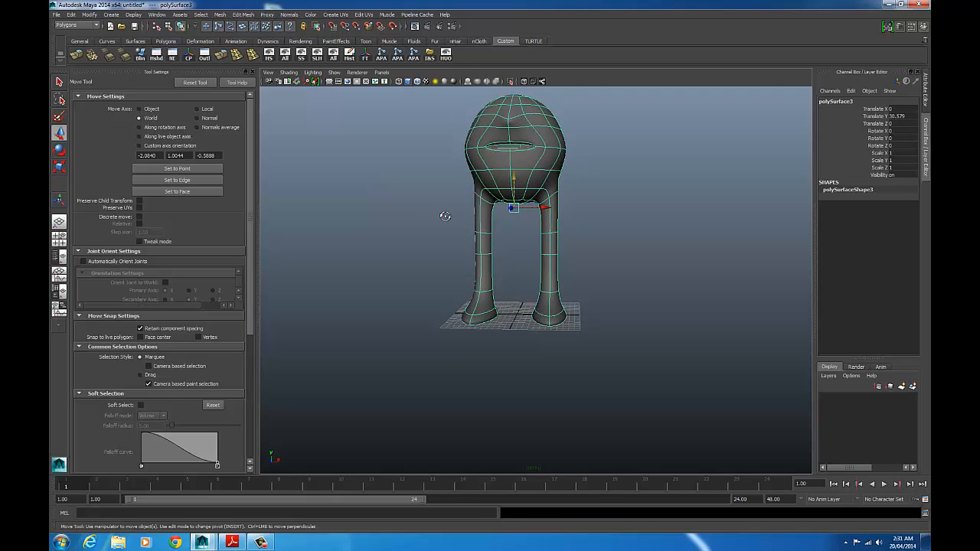
Step: Freeze the character mesh's transformations and delete its history
alt+drag(445, 216, 444, 245)
click(90, 15)
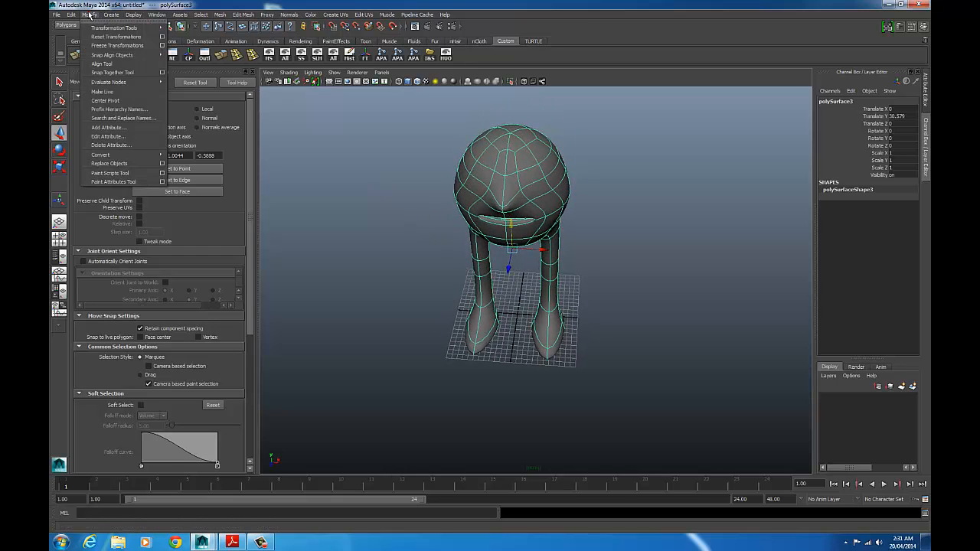
click(115, 45)
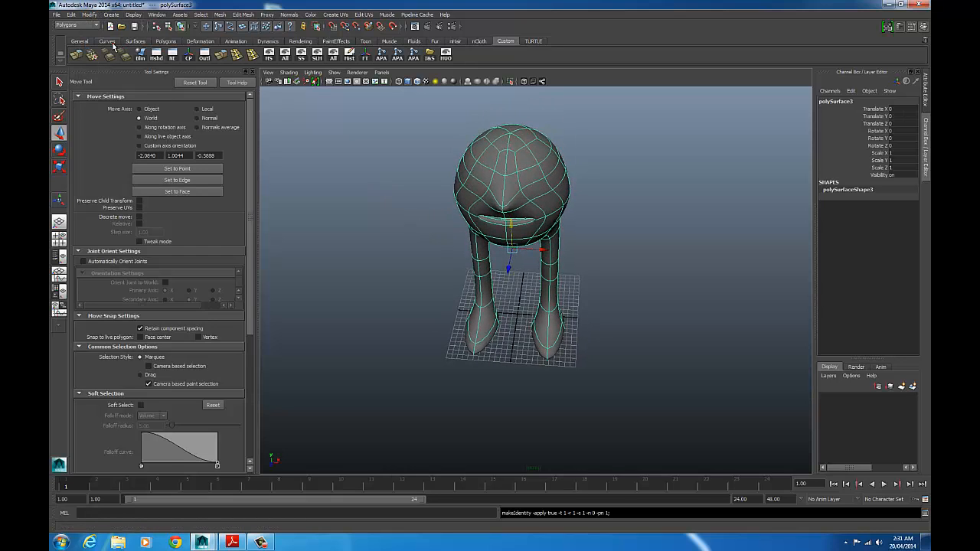
click(69, 15)
mouse_move(109, 112)
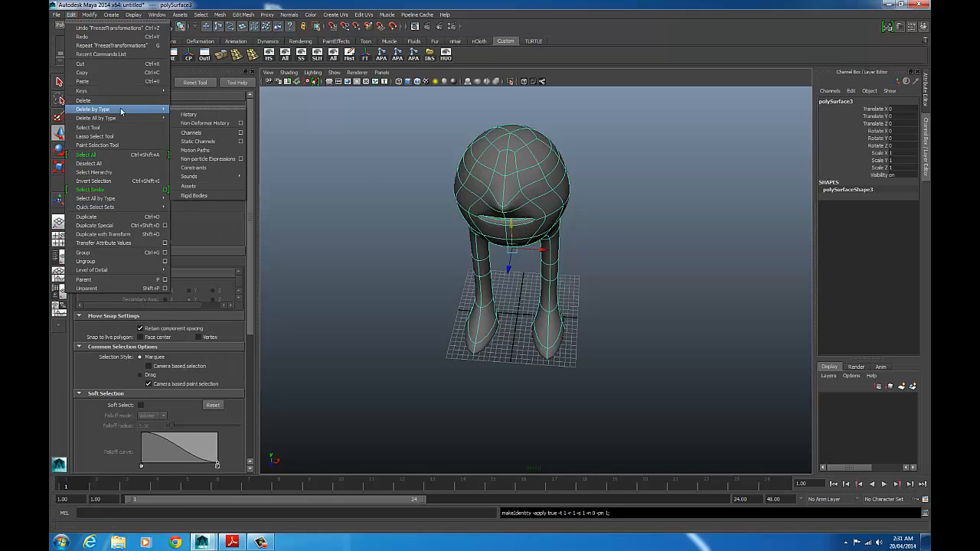
click(190, 114)
alt+drag(439, 191, 429, 178)
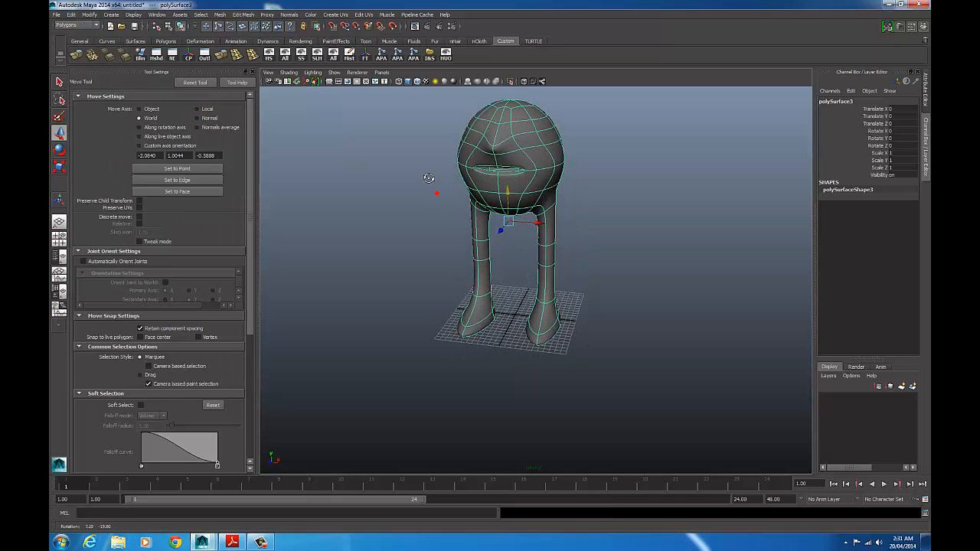
alt+middle_drag(429, 178, 435, 211)
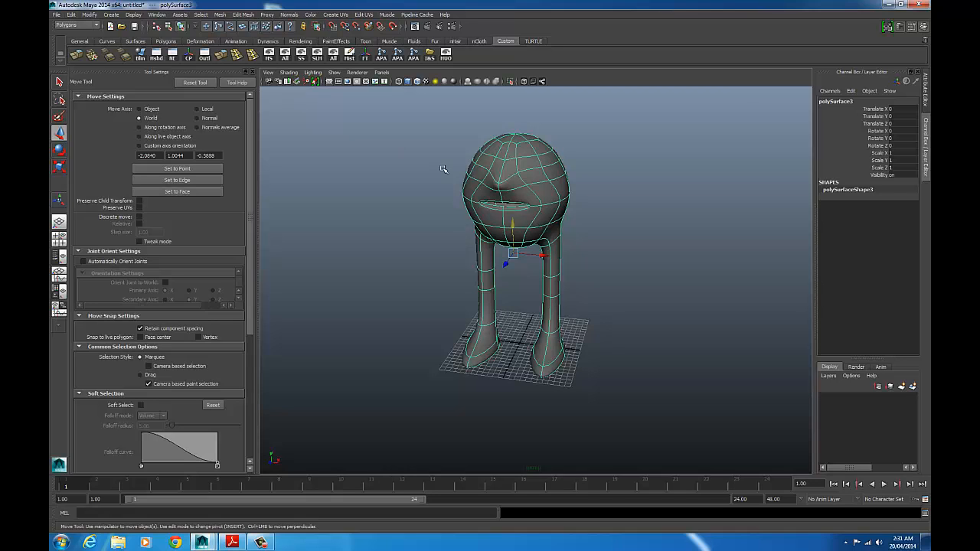
alt+drag(444, 170, 449, 235)
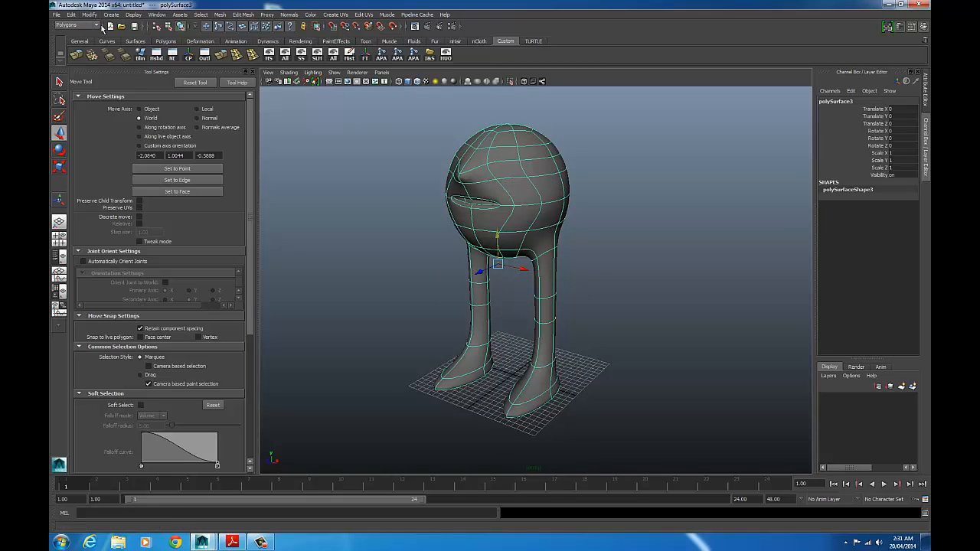
click(72, 15)
mouse_move(126, 114)
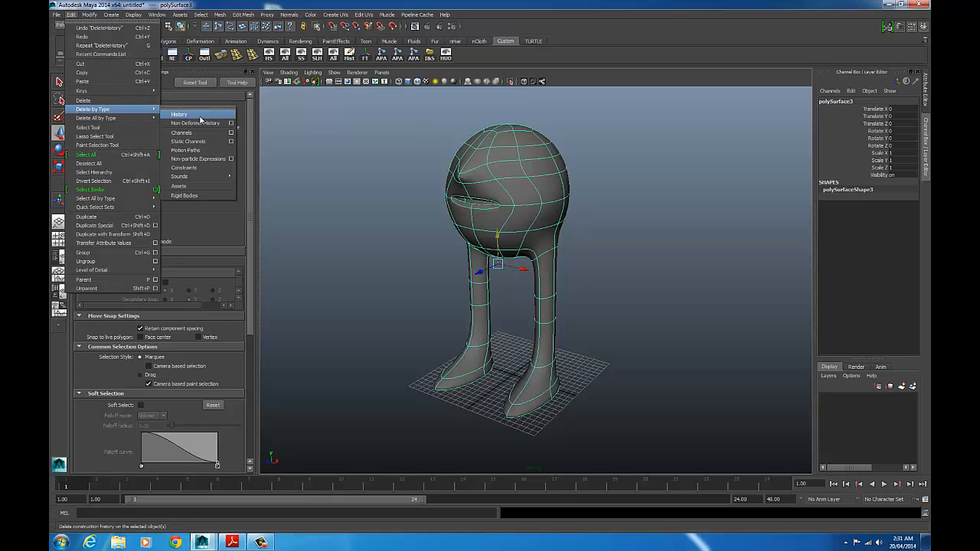
mouse_move(88, 119)
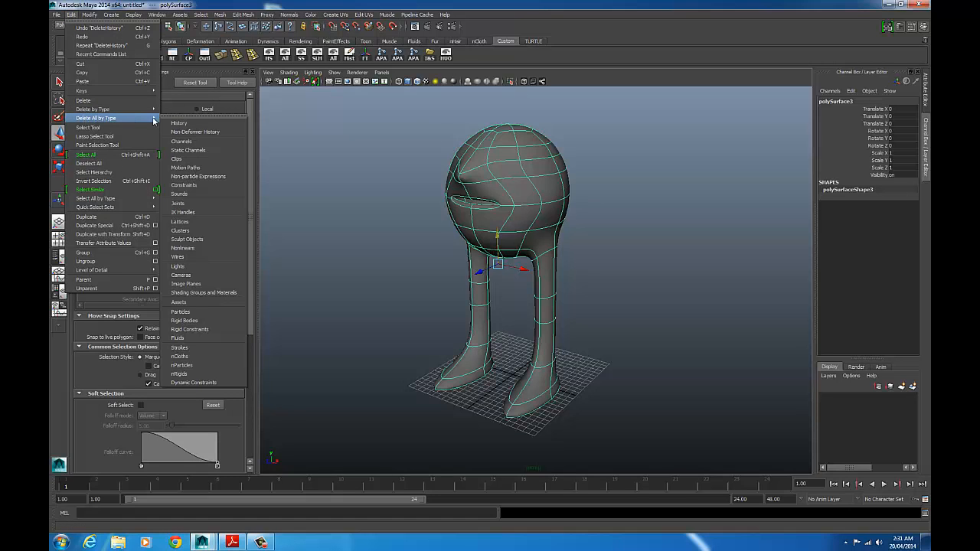
click(684, 199)
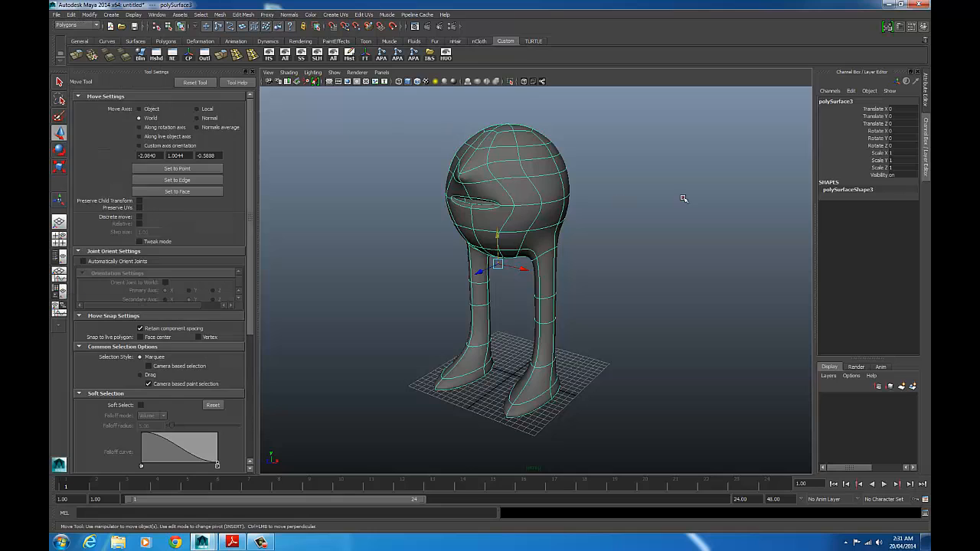
click(683, 199)
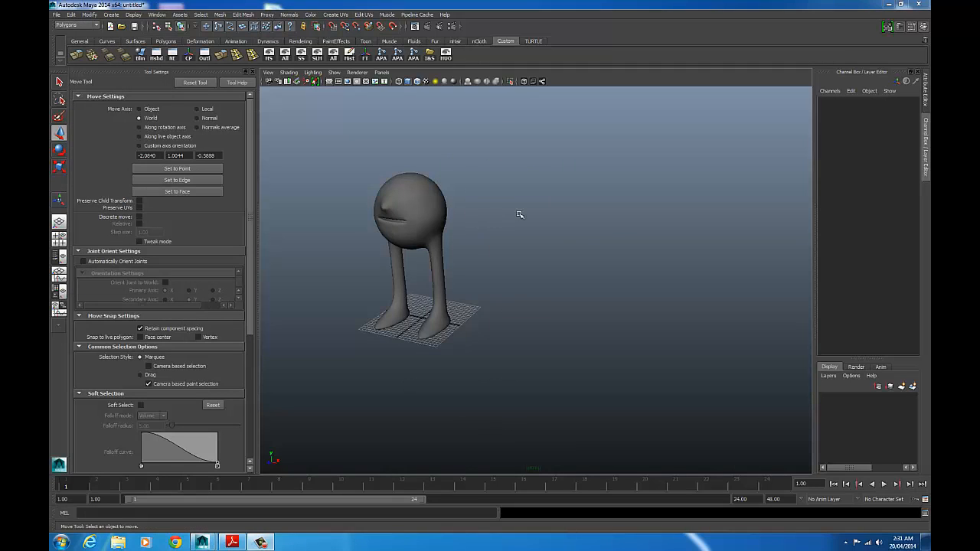
Step: Select the character mesh and rename it Mouthy
alt+drag(520, 215, 421, 221)
click(420, 219)
click(837, 102)
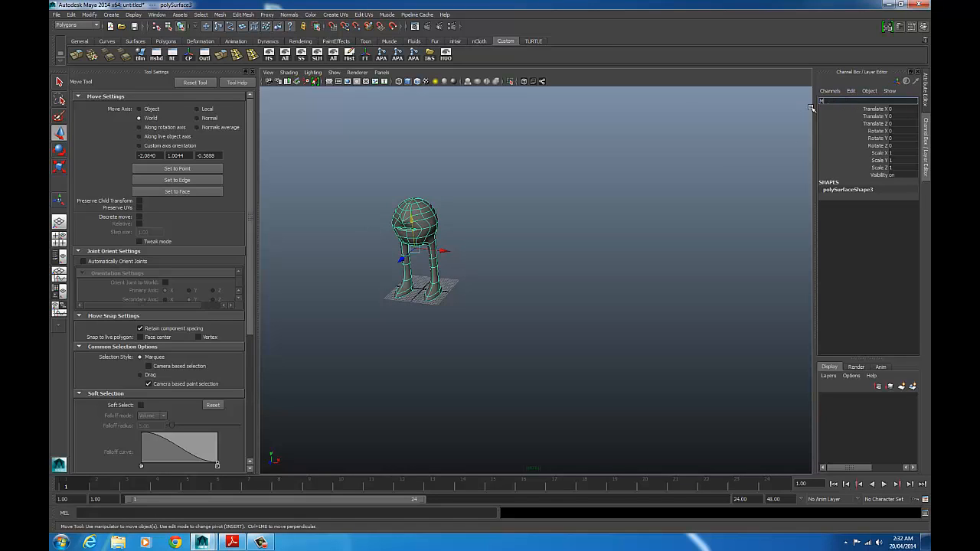
key(Return)
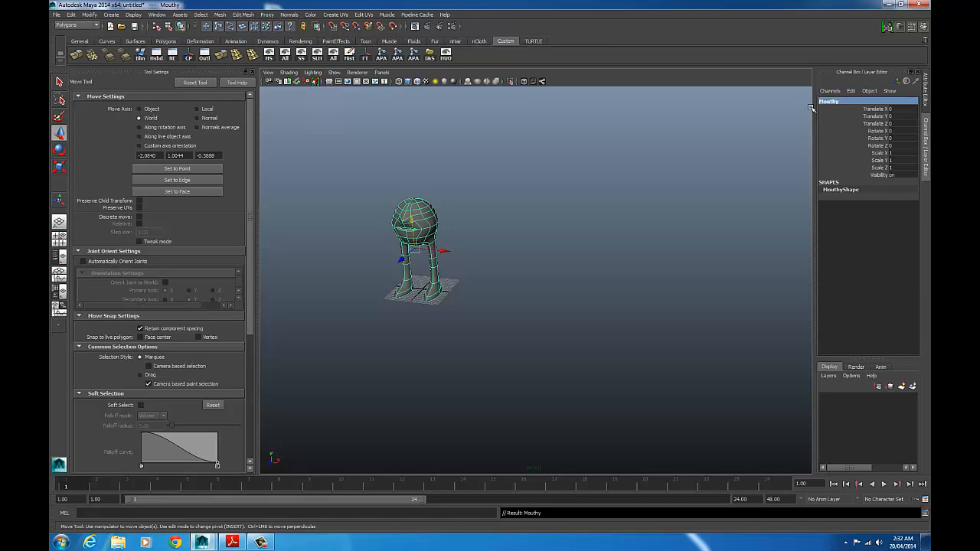
Step: Duplicate the Mouthy mesh and move the copy about 27.8 units along X, beside the original
alt+drag(583, 264, 447, 223)
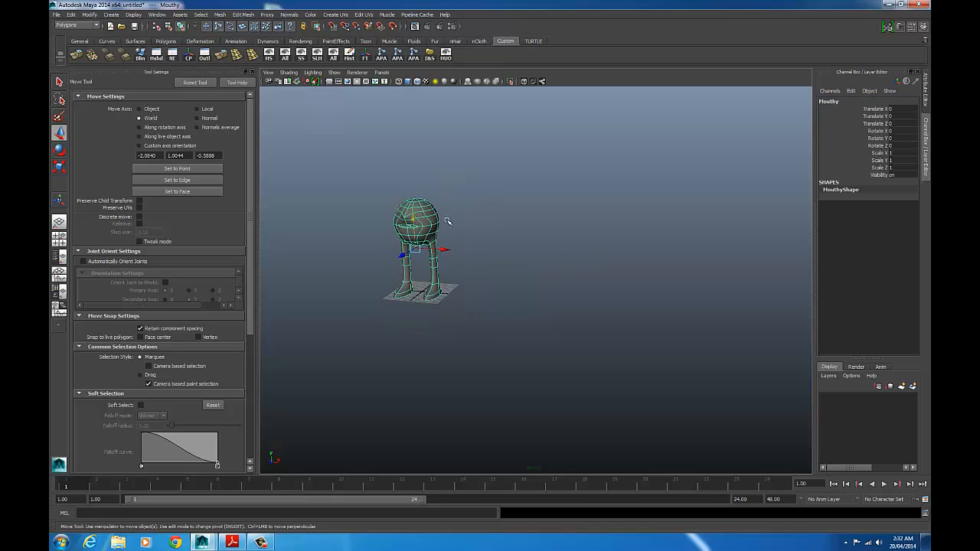
mouse_move(447, 221)
alt+mouse_down()
mouse_move(475, 217)
mouse_move(456, 226)
alt+mouse_up()
key(ctrl+d)
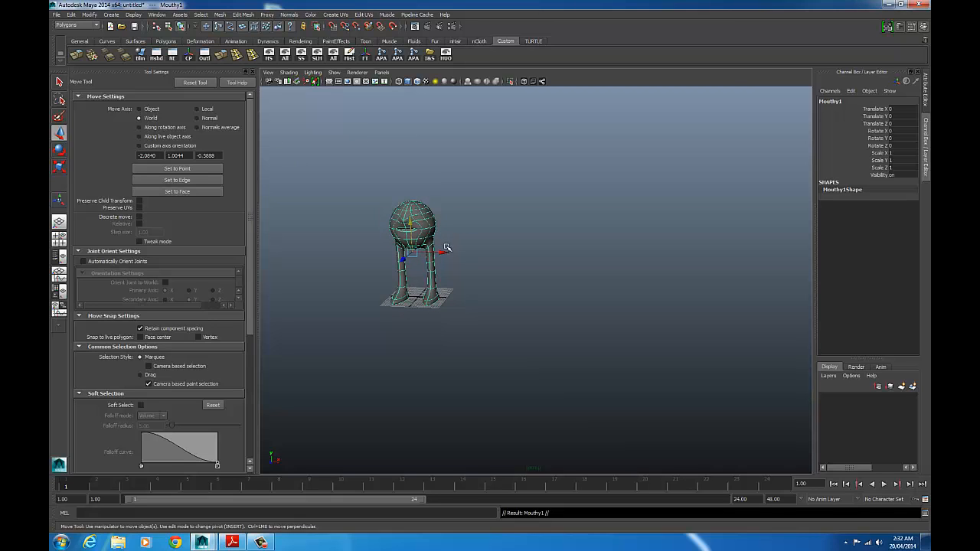
drag(446, 251, 579, 278)
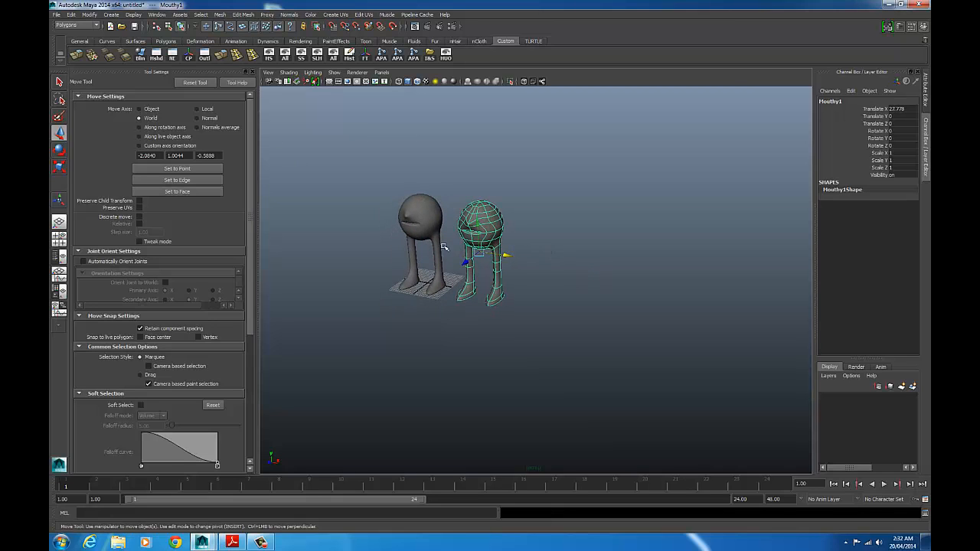
Step: Create three more evenly spaced copies along X from the duplicate using Duplicate with Transform
alt+middle_drag(604, 258, 509, 239)
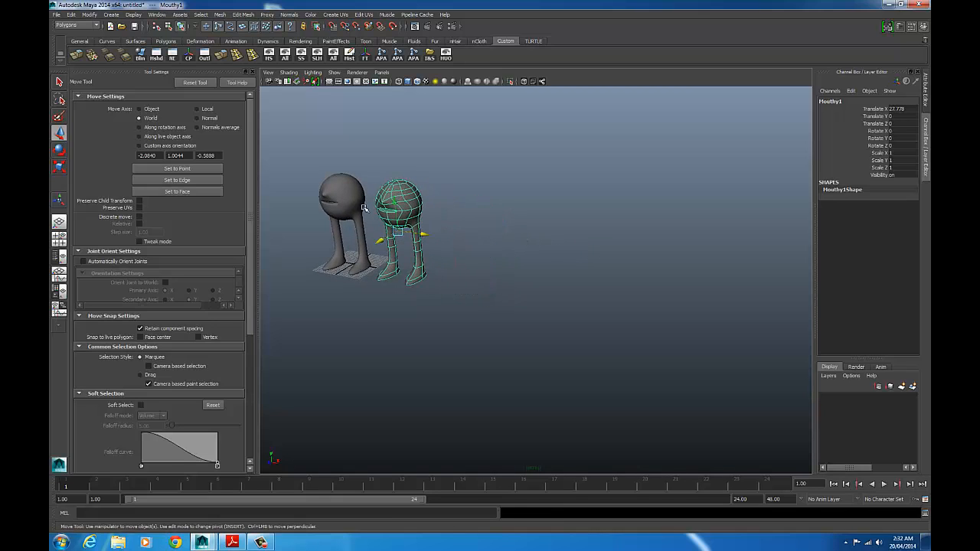
click(71, 16)
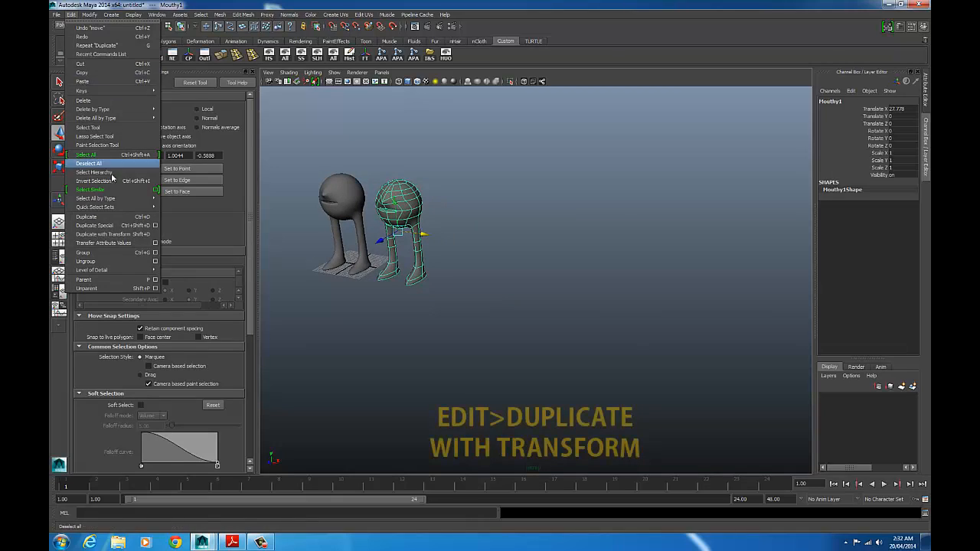
click(118, 236)
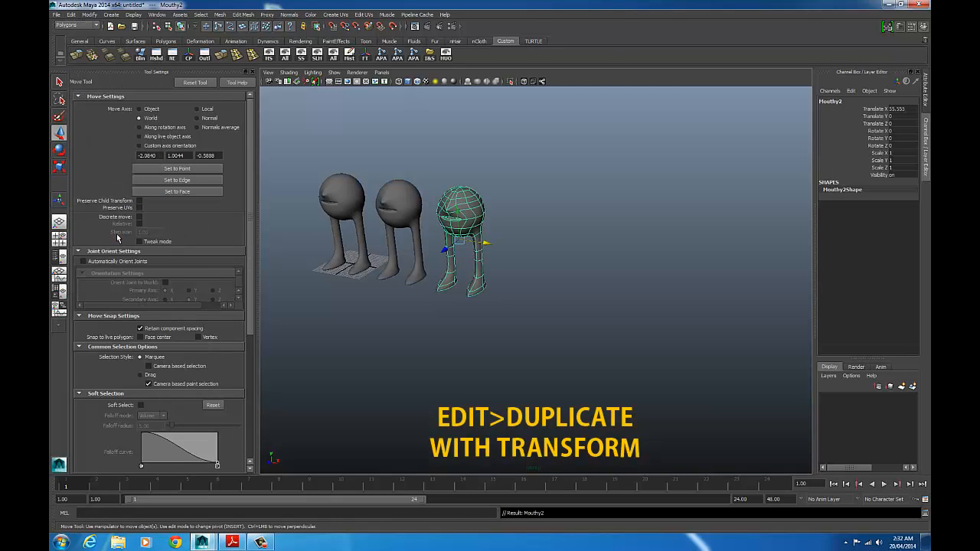
key(shift+d)
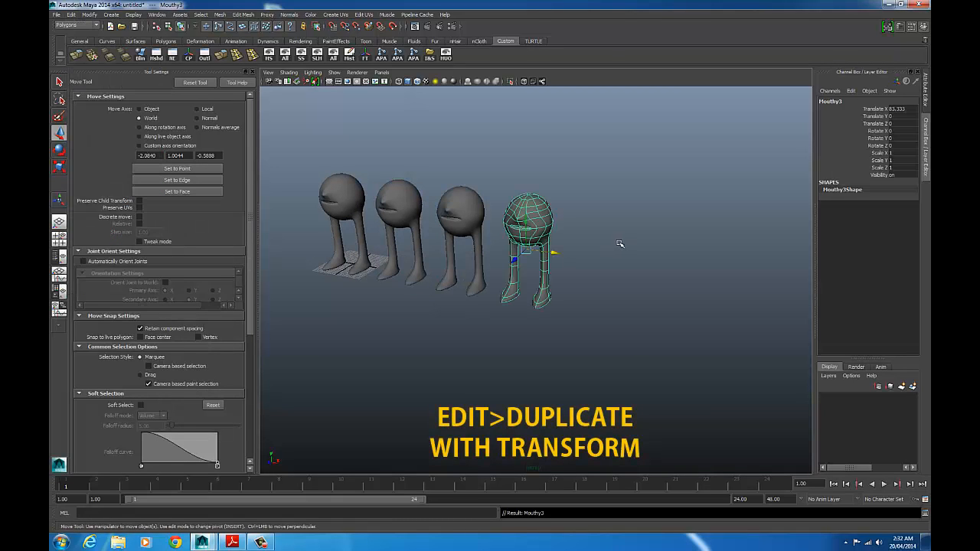
key(g)
Step: Raise the mouth-corner vertices of the copy farthest from the original along Y to shape a smile
alt+right_drag(611, 244, 589, 248)
alt+middle_drag(590, 249, 593, 268)
alt+right_drag(593, 268, 624, 234)
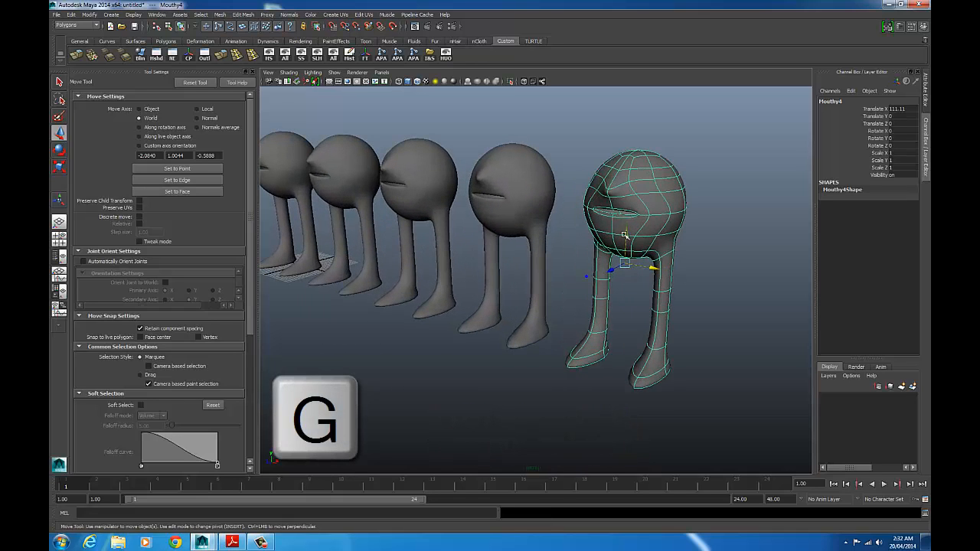
right_click(645, 213)
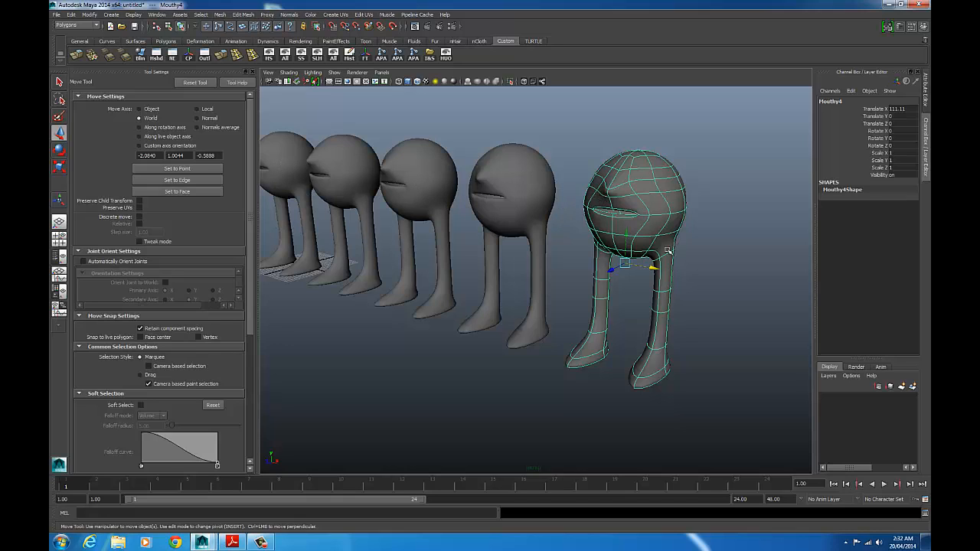
right_drag(628, 211, 587, 211)
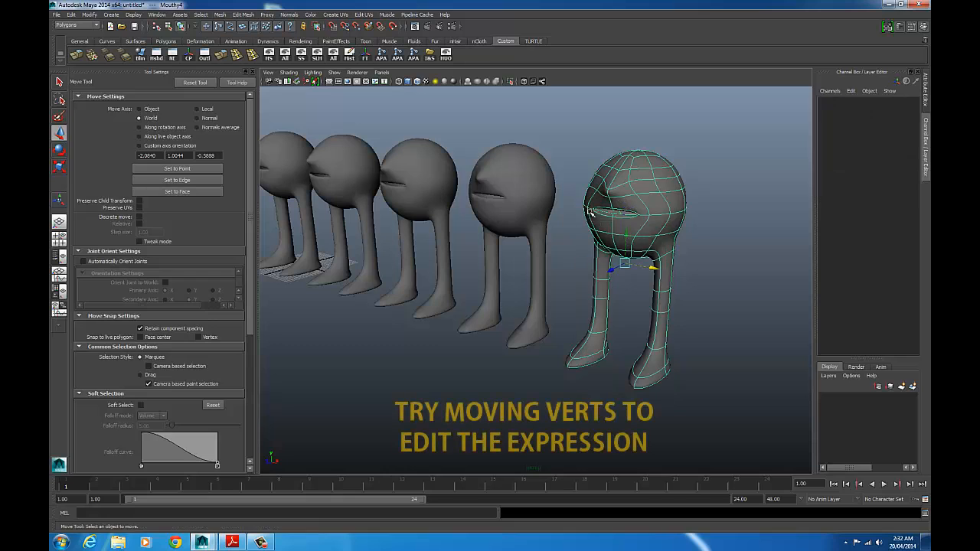
alt+drag(587, 212, 614, 214)
click(629, 206)
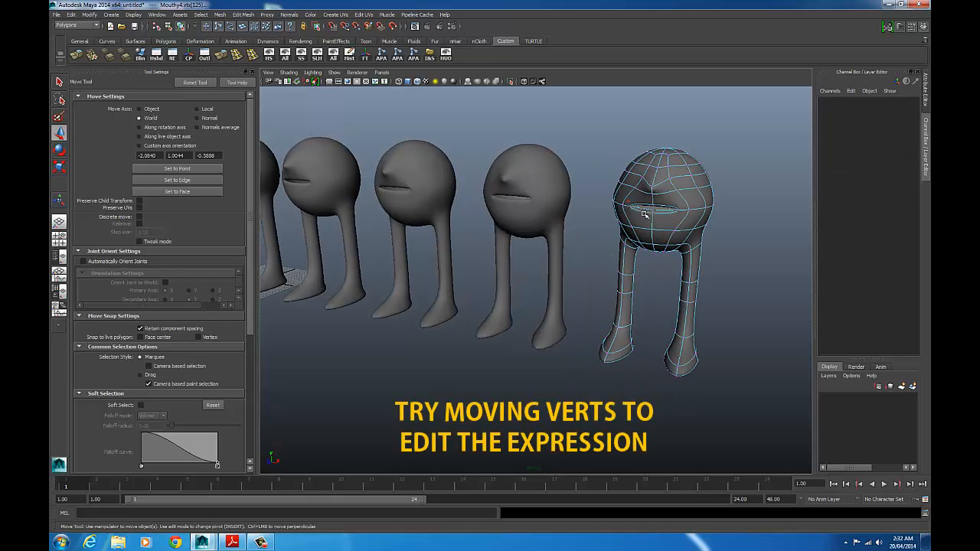
shift+click(687, 214)
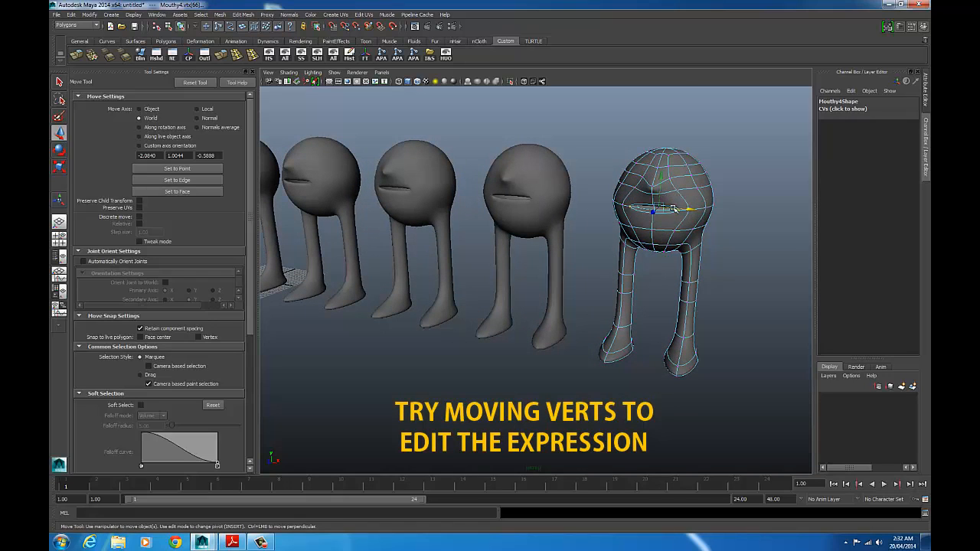
drag(663, 178, 662, 161)
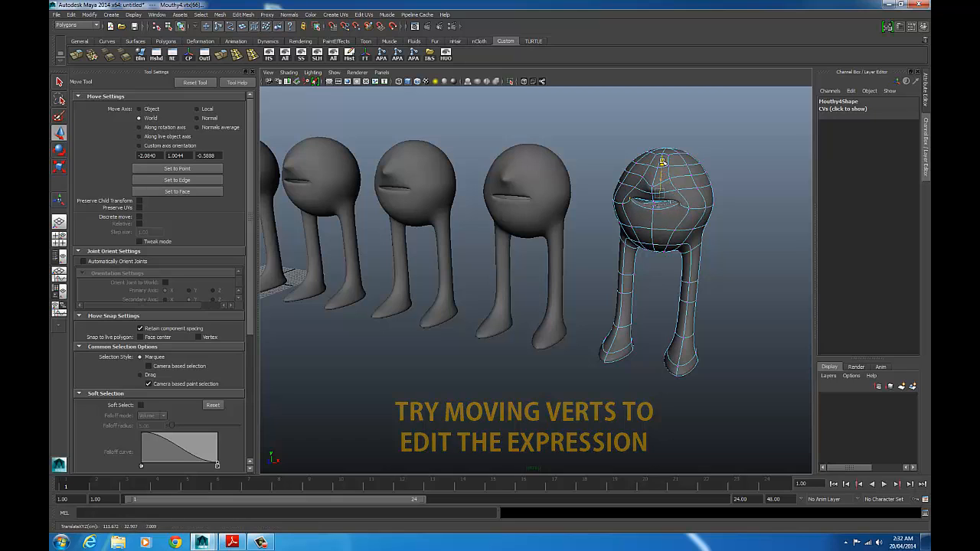
Step: Lower the mouth-corner vertices of the copy beside the smiling one along Y to shape a frown
click(504, 195)
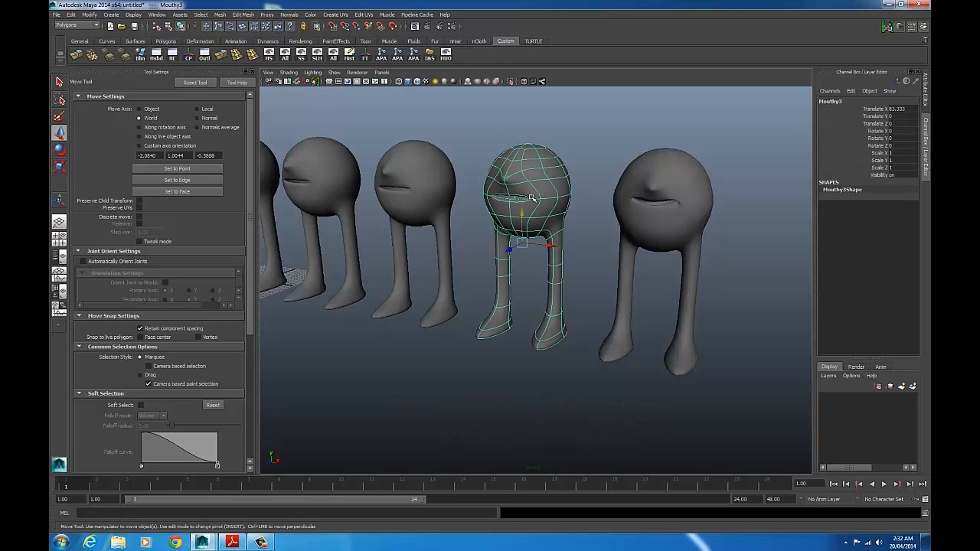
right_drag(532, 198, 494, 197)
click(488, 194)
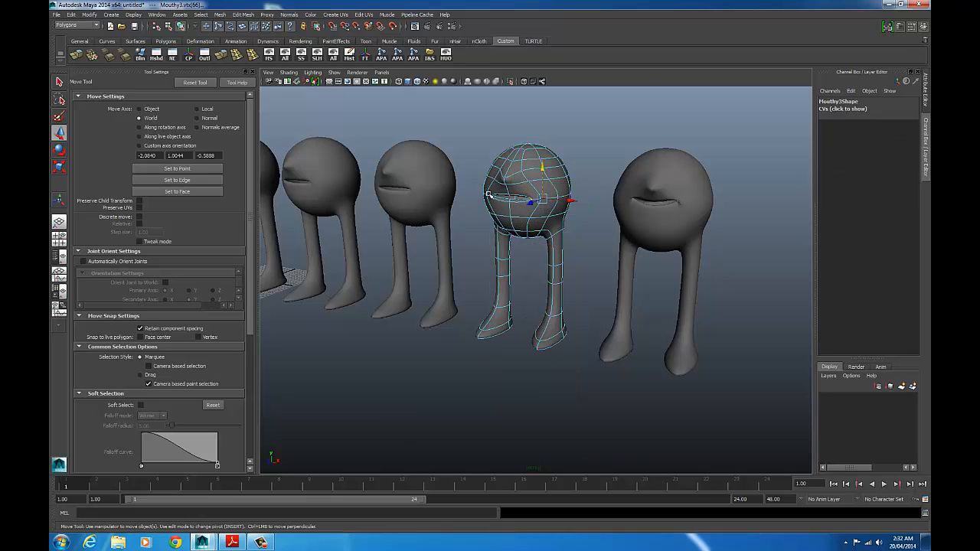
shift+click(491, 195)
drag(510, 166, 510, 175)
Step: Scale the lip edge loops and the inner mouth edge loop of the middle character vertically to open its mouth
alt+right_drag(573, 216, 542, 226)
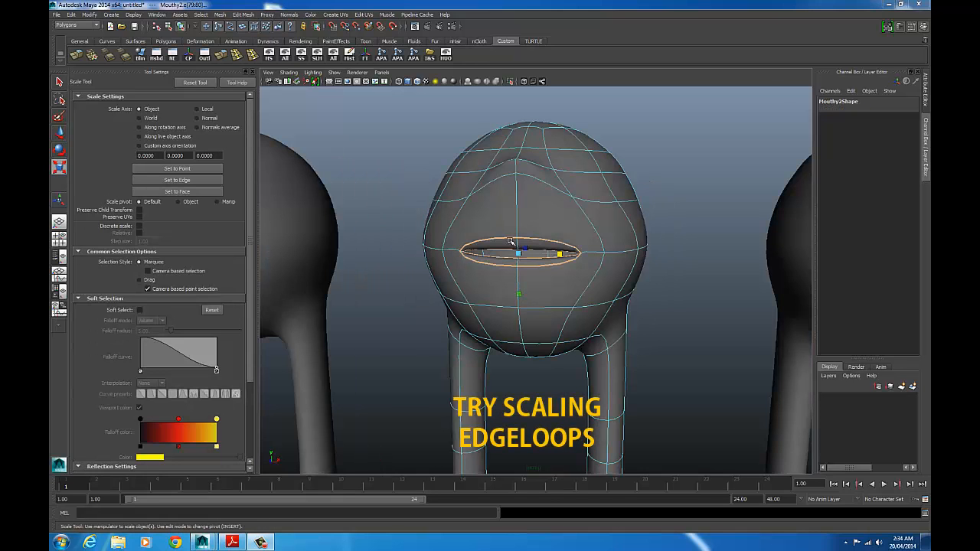
drag(519, 296, 532, 377)
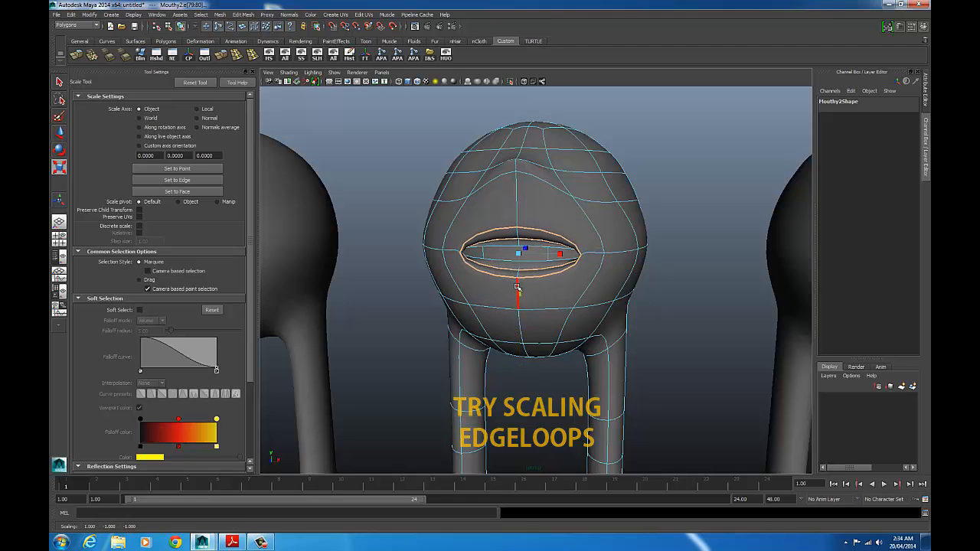
drag(519, 293, 524, 330)
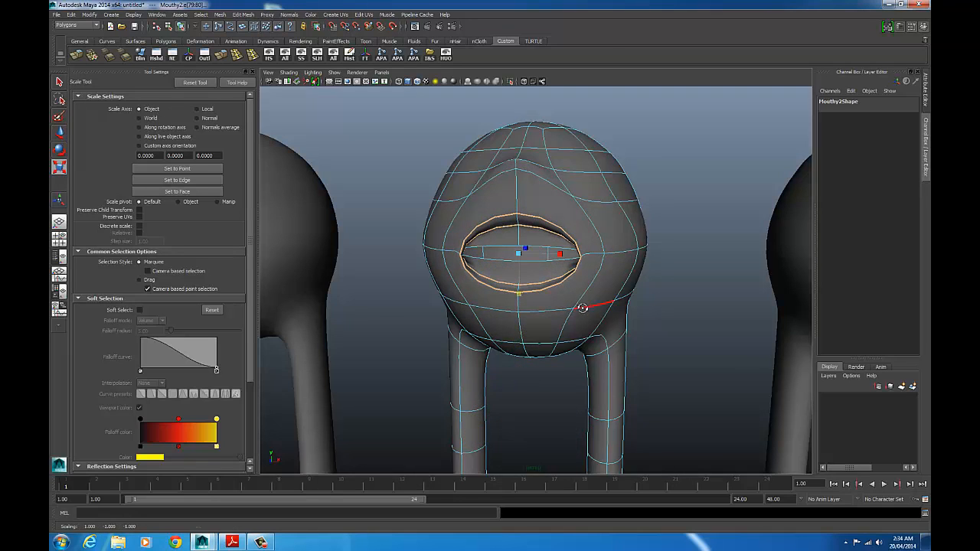
alt+drag(579, 309, 567, 264)
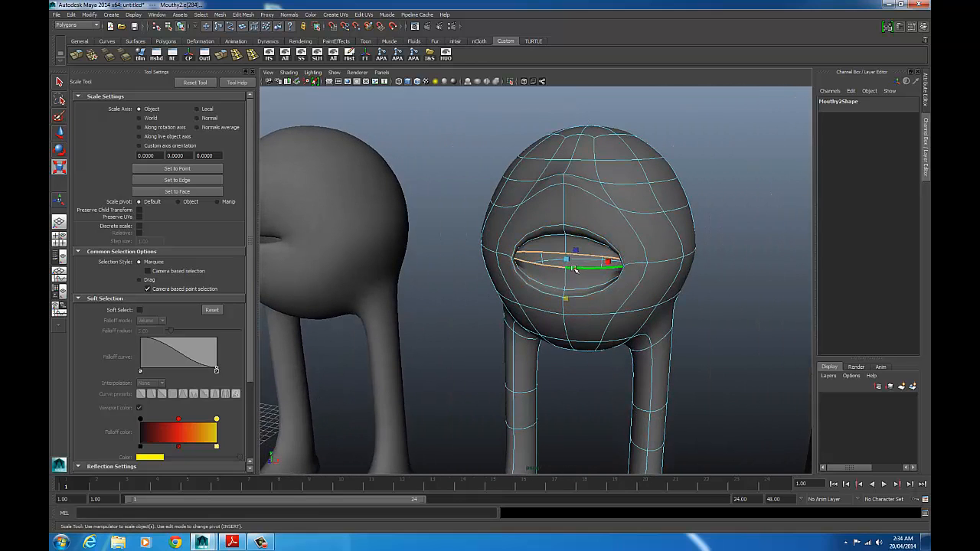
drag(565, 300, 592, 448)
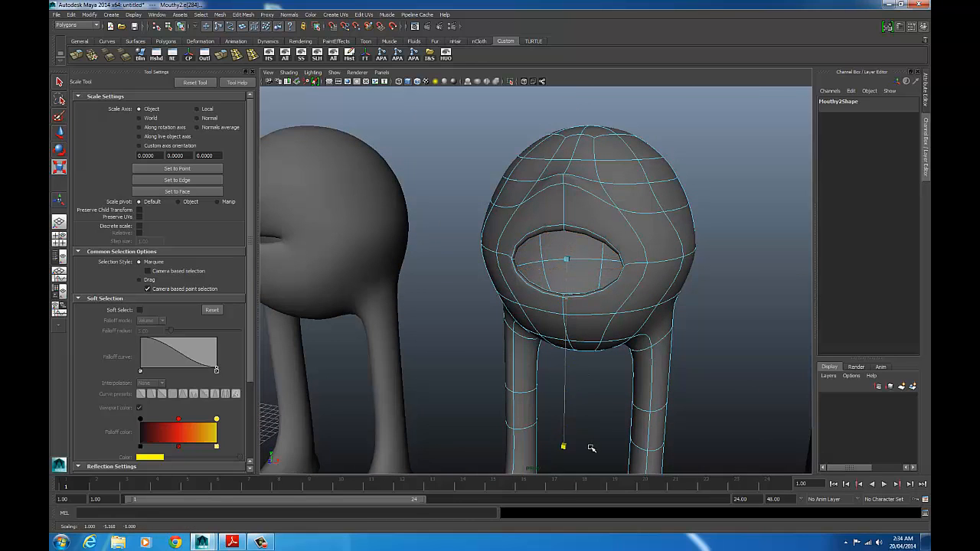
Step: Select the four copies in reverse order, from the smiling one back to the first duplicate, and add the original Mouthy last
scroll(508, 311, down, 6)
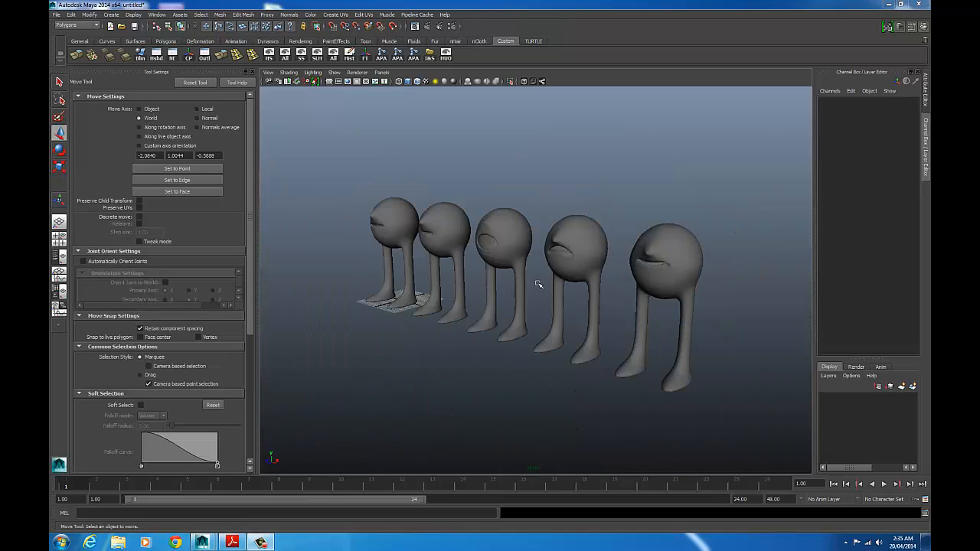
mouse_move(547, 280)
alt+mouse_down()
mouse_move(575, 274)
mouse_move(528, 277)
alt+mouse_up()
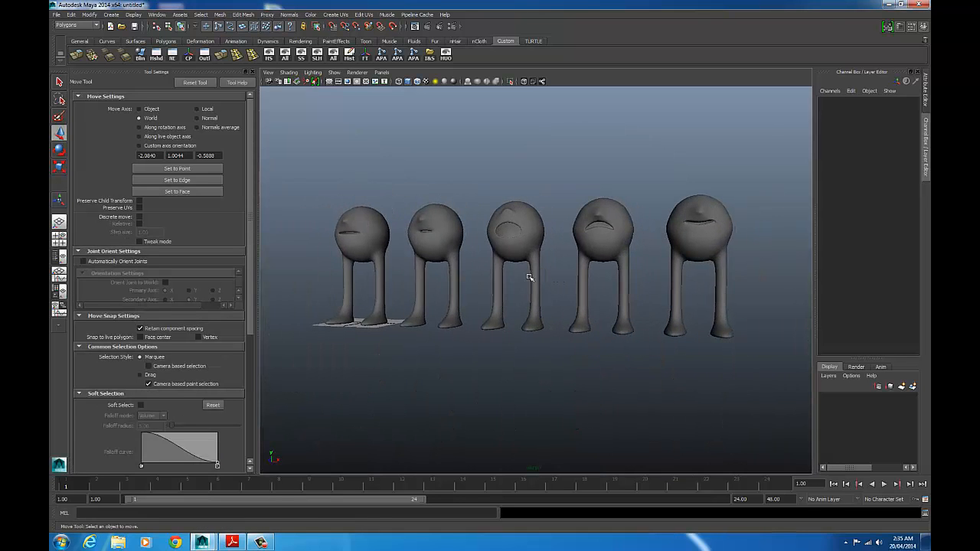
click(353, 240)
alt+drag(697, 269, 660, 249)
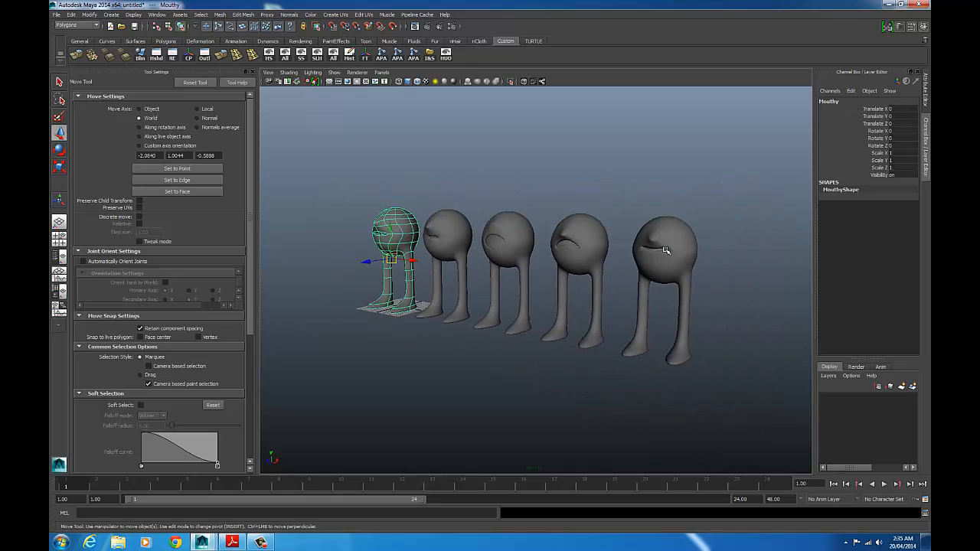
click(665, 250)
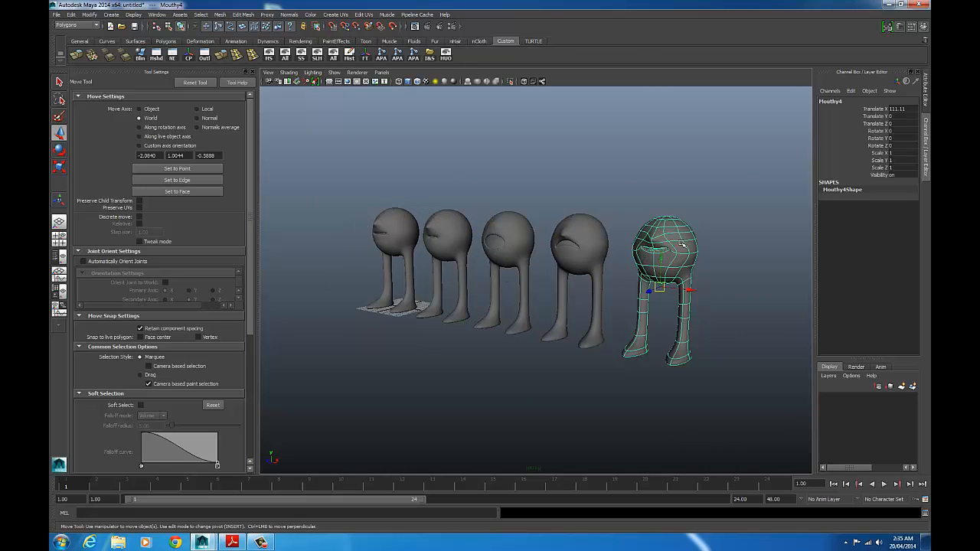
click(589, 234)
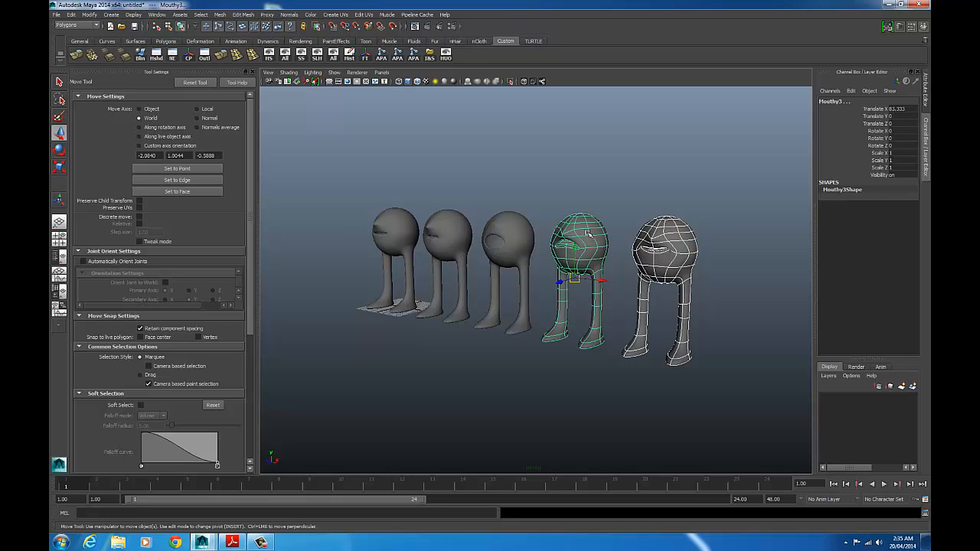
shift+click(517, 228)
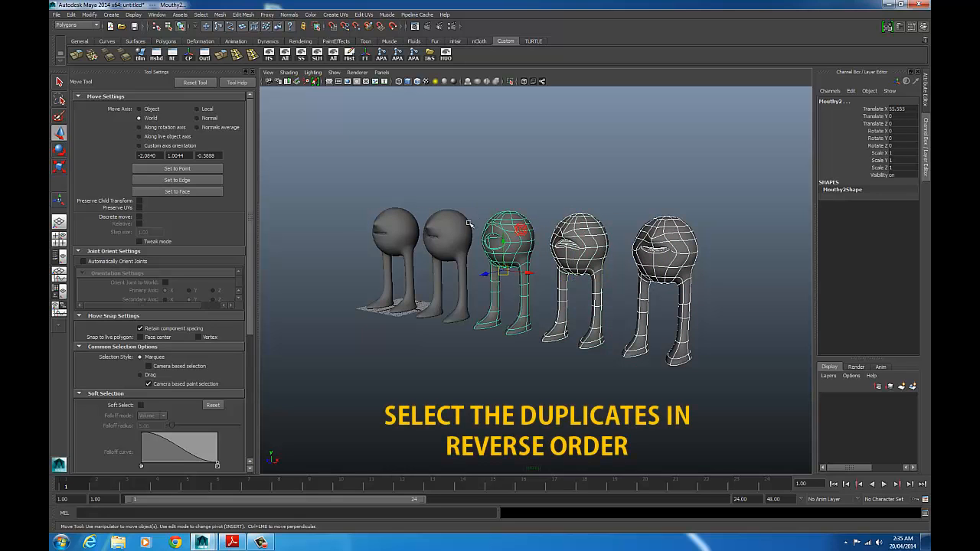
shift+click(457, 224)
shift+click(403, 221)
alt+drag(584, 285, 605, 285)
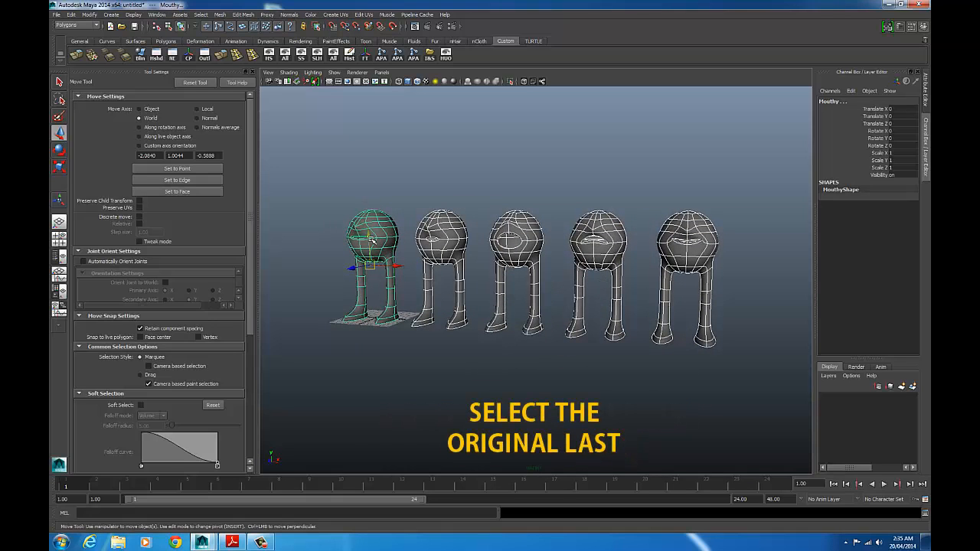
Step: Switch to the Animation menu set and create a Blend Shape deformer from the selected copies and the original Mouthy
click(77, 26)
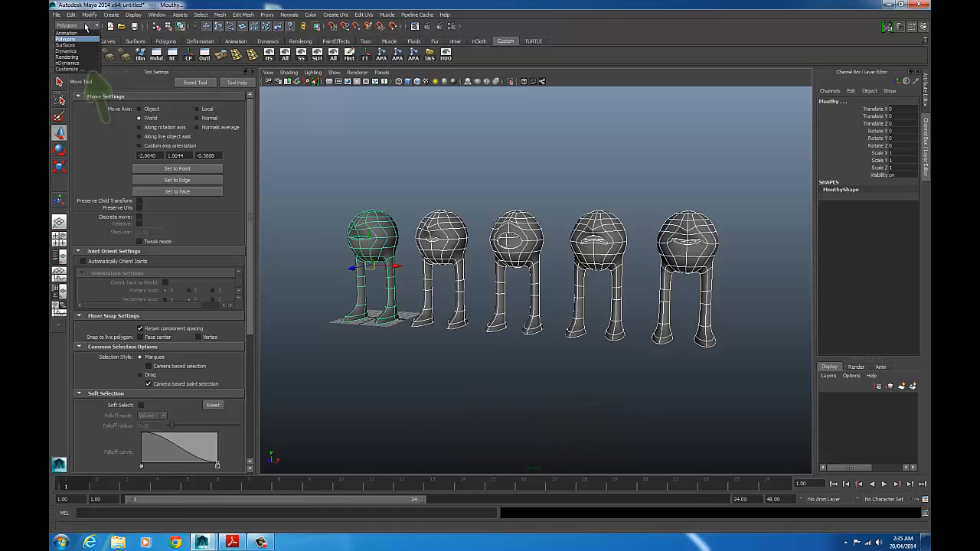
click(68, 32)
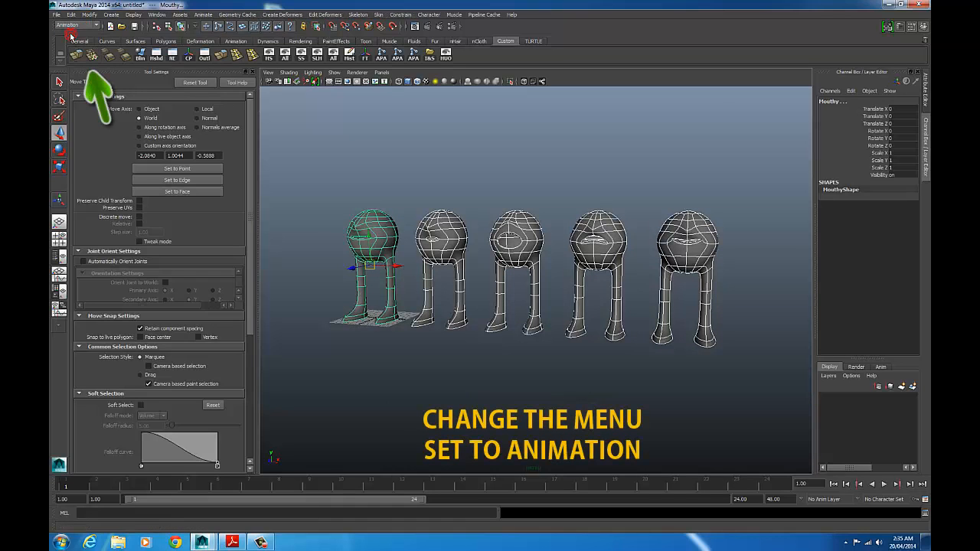
click(284, 14)
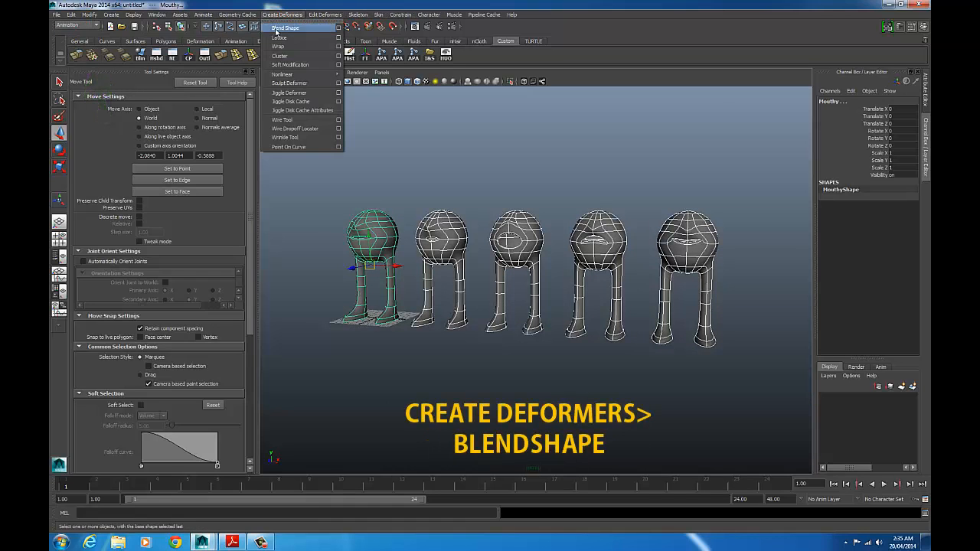
click(322, 28)
Step: Open the Blend Shape animation editor and position its window clear of the characters
click(157, 15)
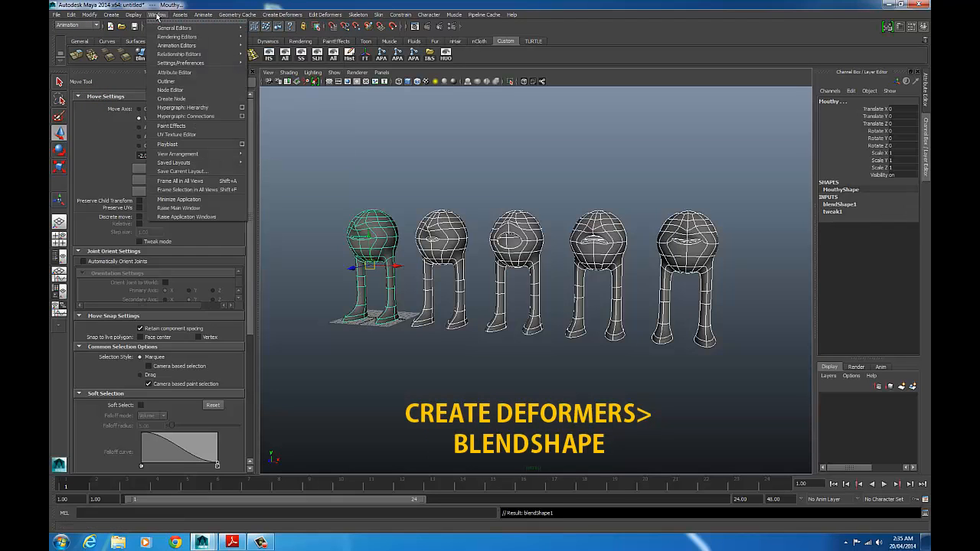
mouse_move(192, 45)
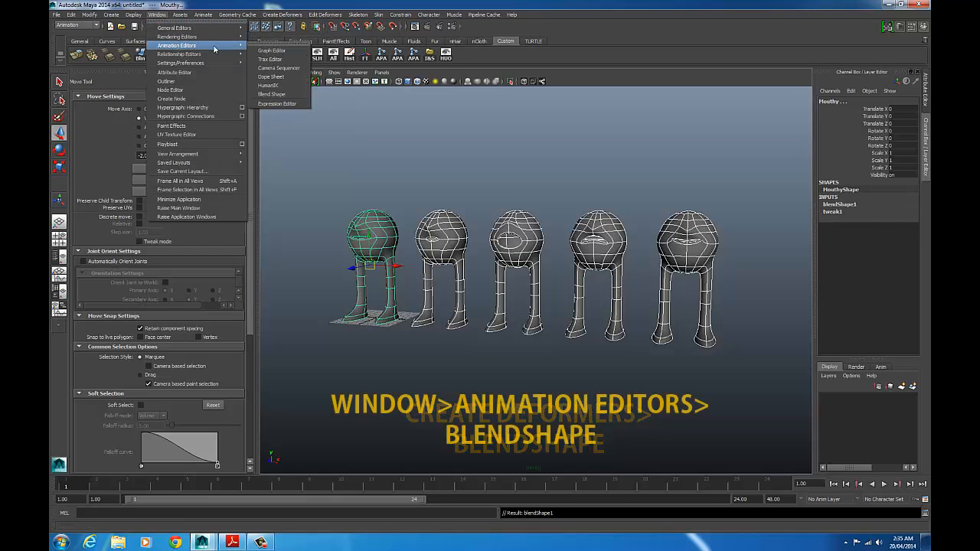
click(298, 95)
drag(245, 157, 216, 99)
Step: Frame the original Mouthy and test the blendShape1 target sliders from Mouthy4 through Mouthy1, returning them to 0
alt+drag(333, 221, 477, 244)
alt+right_drag(477, 244, 565, 267)
alt+middle_drag(566, 266, 599, 266)
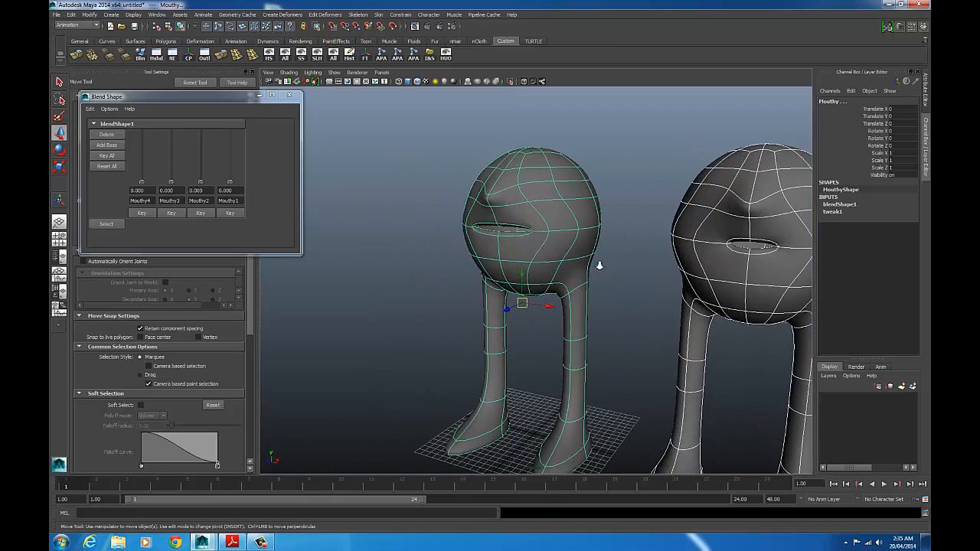
alt+right_drag(600, 265, 617, 268)
drag(140, 185, 229, 189)
drag(227, 182, 252, 201)
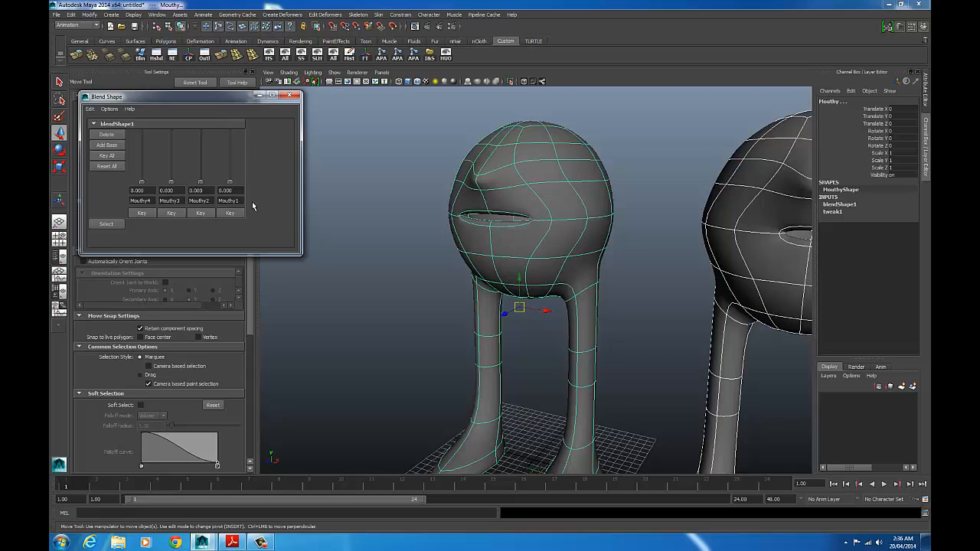
Step: Rename the blend shape target Mouthy4 as SmileBs and Mouthy3 as FrownBs
double_click(143, 200)
mouse_move(142, 183)
mouse_down()
mouse_move(144, 125)
mouse_move(151, 212)
mouse_up()
double_click(142, 201)
text(SmileBs)
double_click(183, 200)
text(FrownBs)
key(Return)
Step: Rename the blend shape target Mouthy2 as OpenBs and Mouthy1 as PoutBs
double_click(212, 200)
text(OpenBs)
key(Return)
double_click(230, 201)
text(P)
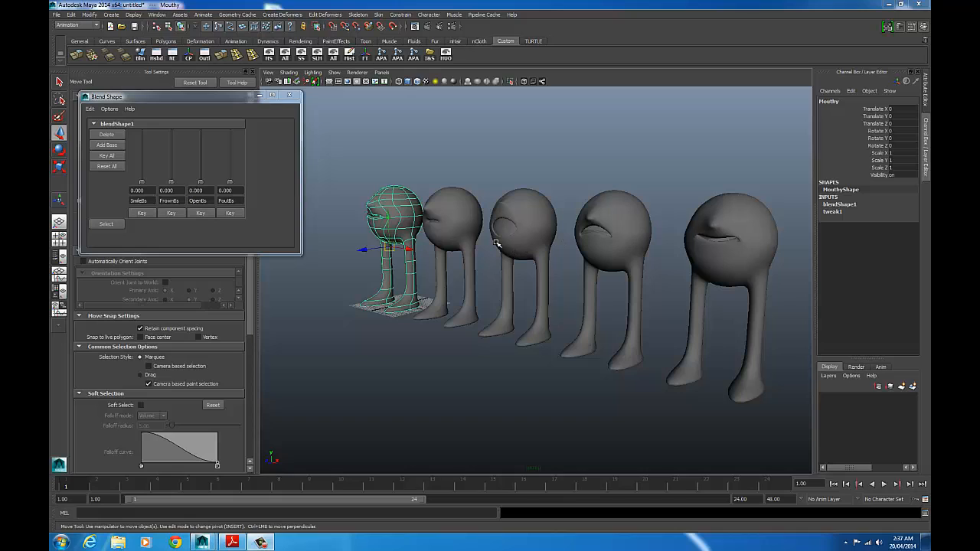
Step: Delete the four duplicate characters, from the smiling copy back to the first duplicate, leaving only the original Mouthy
click(723, 211)
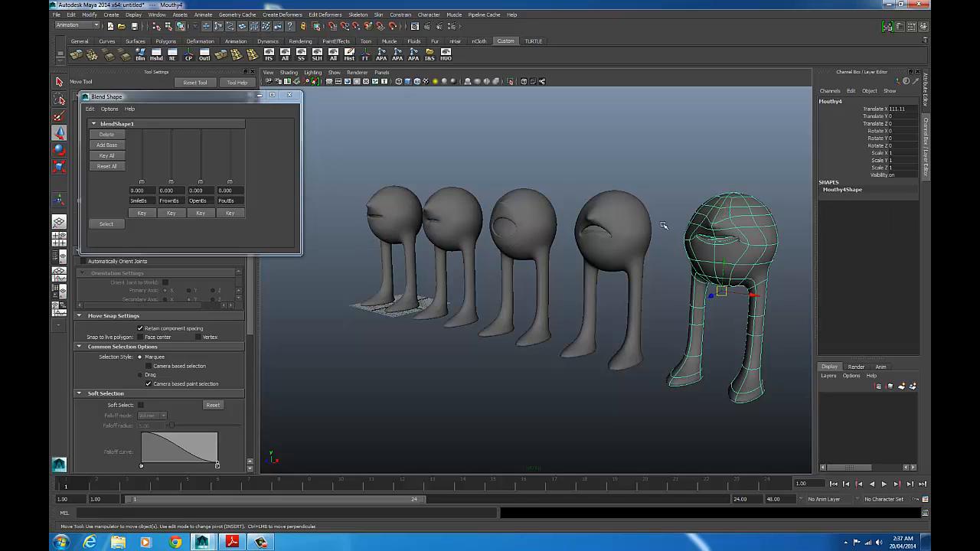
scroll(650, 241, down, 3)
key(Delete)
click(610, 240)
key(Delete)
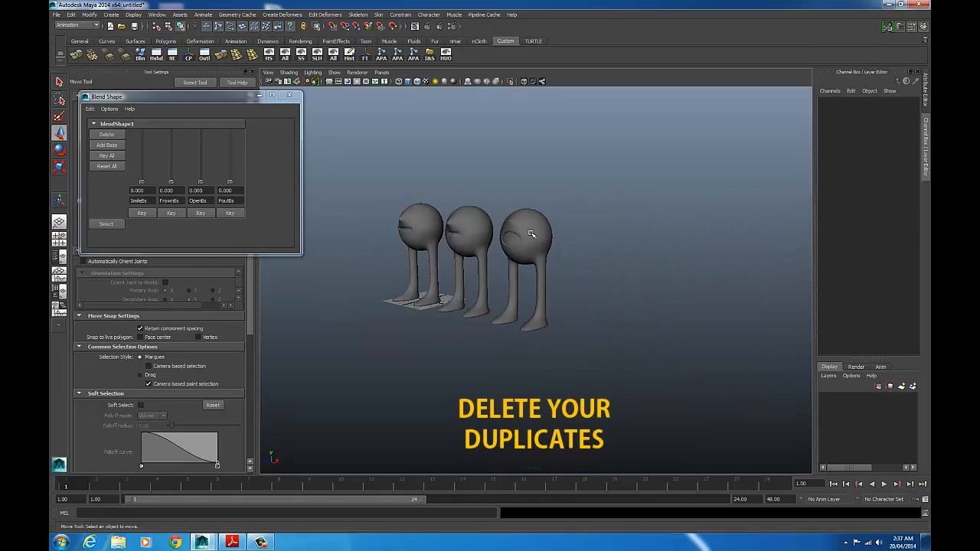
click(526, 229)
key(Delete)
click(468, 230)
key(Delete)
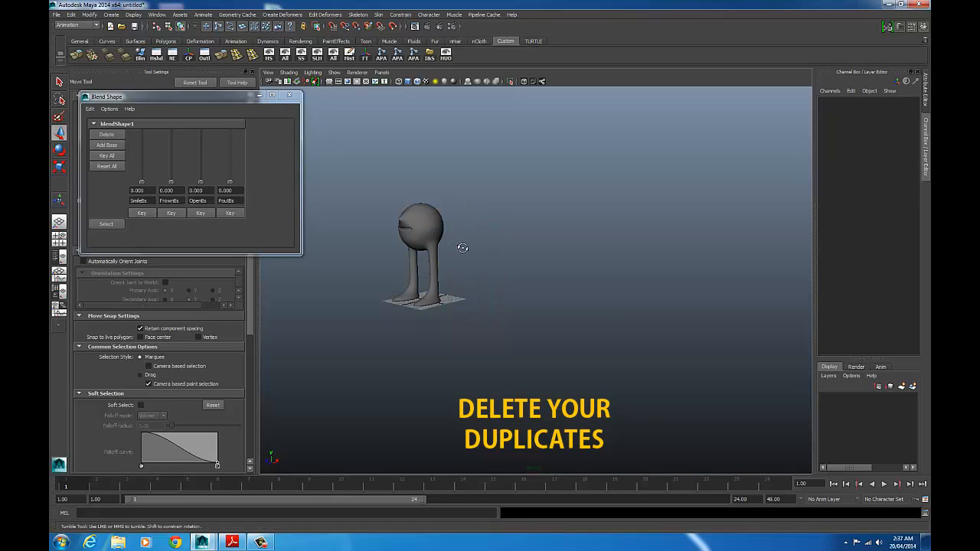
Step: Select the original Mouthy and test the SmileBs slider on it, returning the slider to 0
alt+drag(462, 248, 506, 256)
alt+middle_drag(506, 256, 523, 259)
alt+right_drag(481, 255, 496, 256)
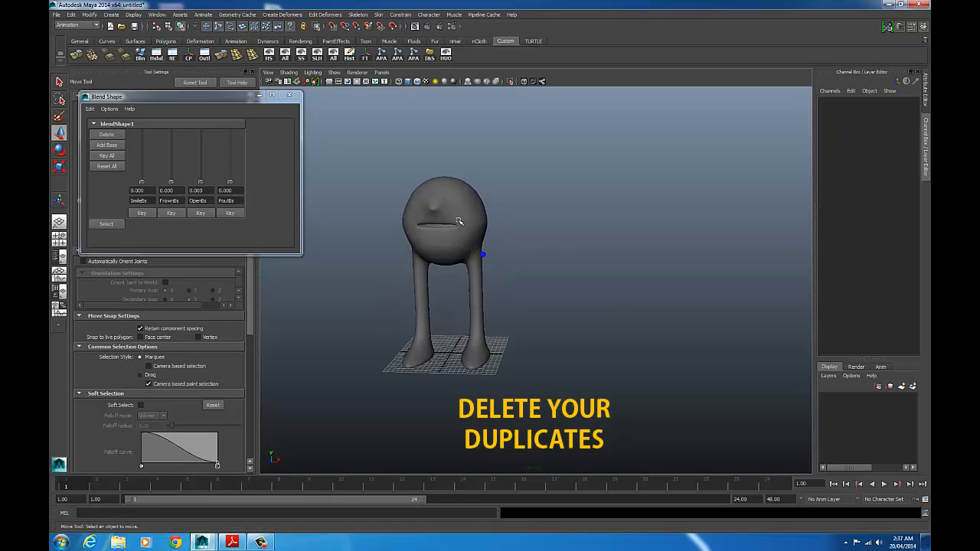
click(460, 220)
alt+drag(499, 235, 605, 230)
drag(143, 185, 151, 204)
alt+drag(492, 220, 506, 221)
alt+middle_drag(506, 221, 514, 222)
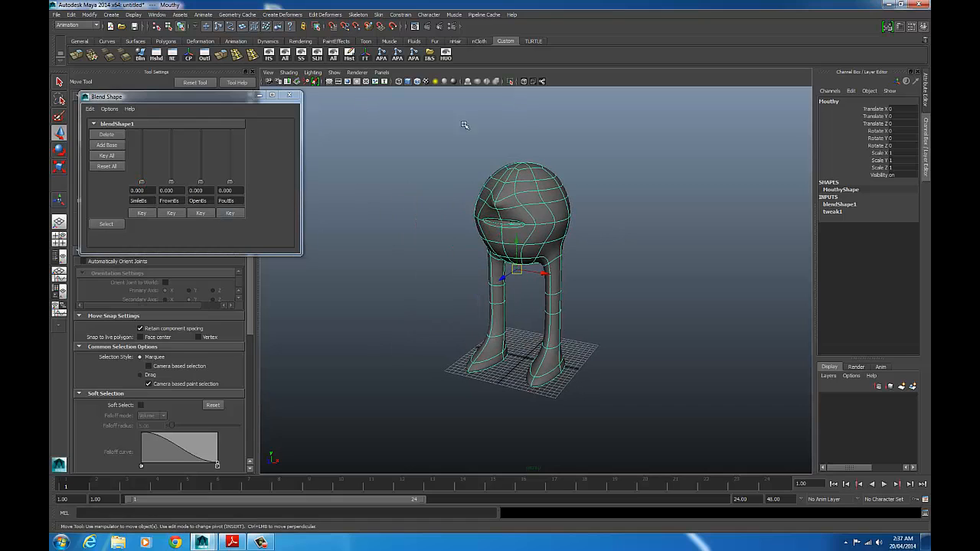
Step: Delete only the non-deformer history of the selected Mouthy so its blend shape is preserved
alt+drag(666, 206, 708, 257)
scroll(650, 225, up, 4)
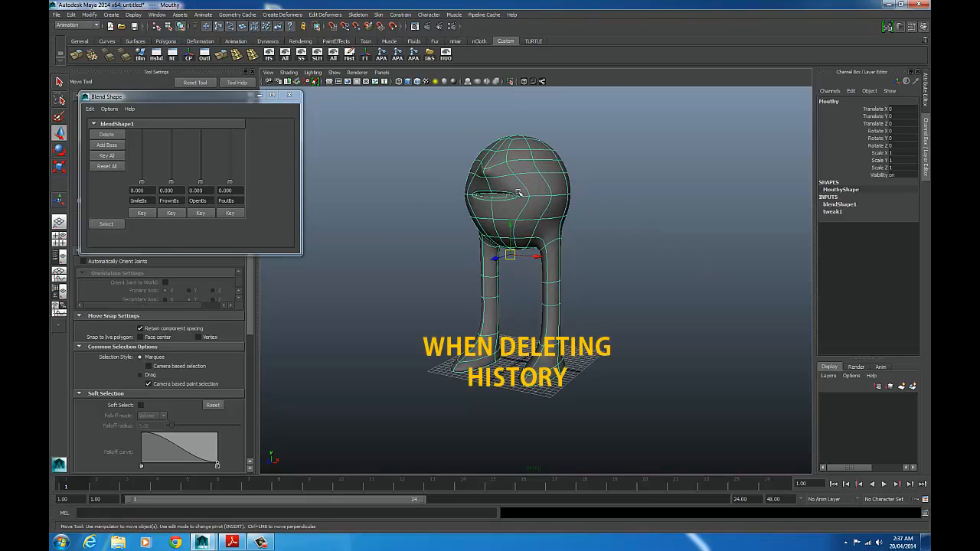
scroll(563, 195, down, 2)
alt+right_drag(560, 210, 659, 219)
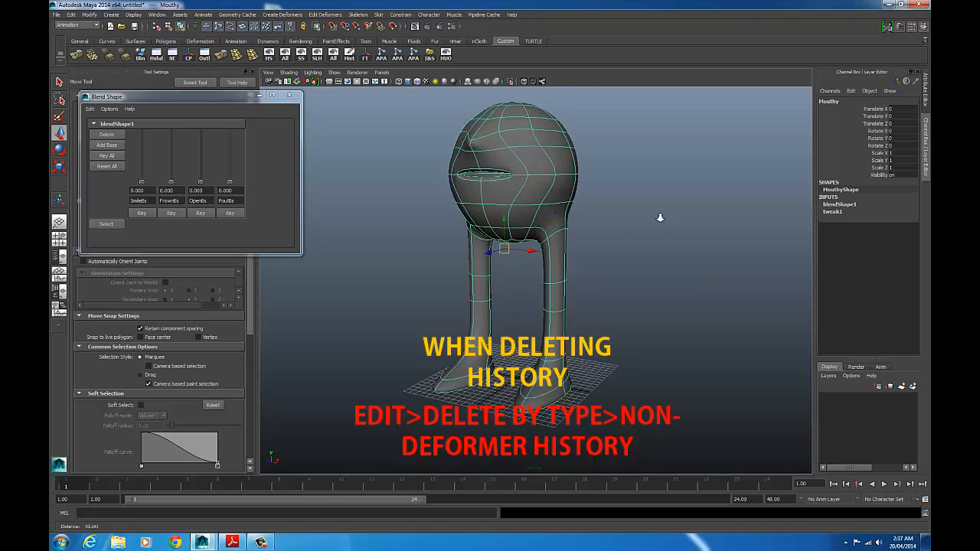
alt+drag(659, 219, 643, 257)
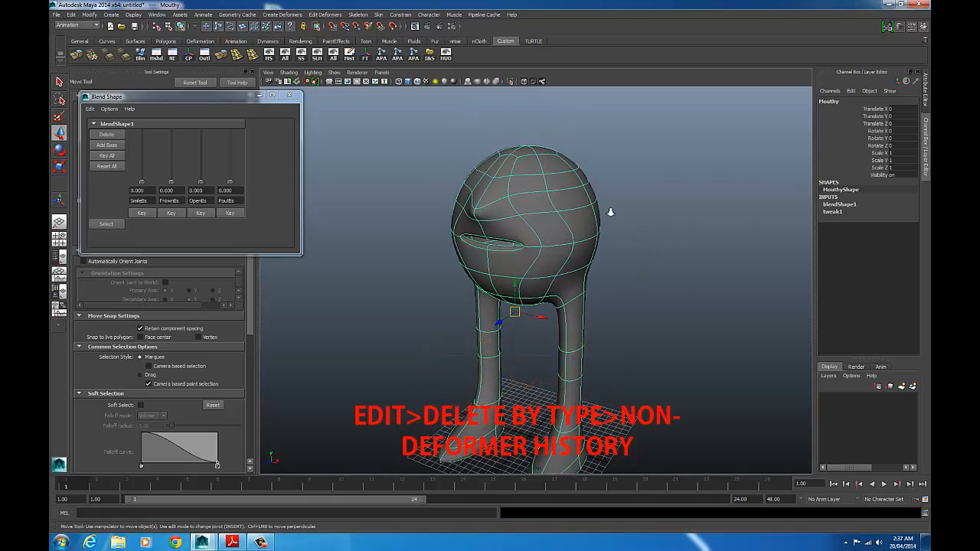
scroll(610, 212, down, 3)
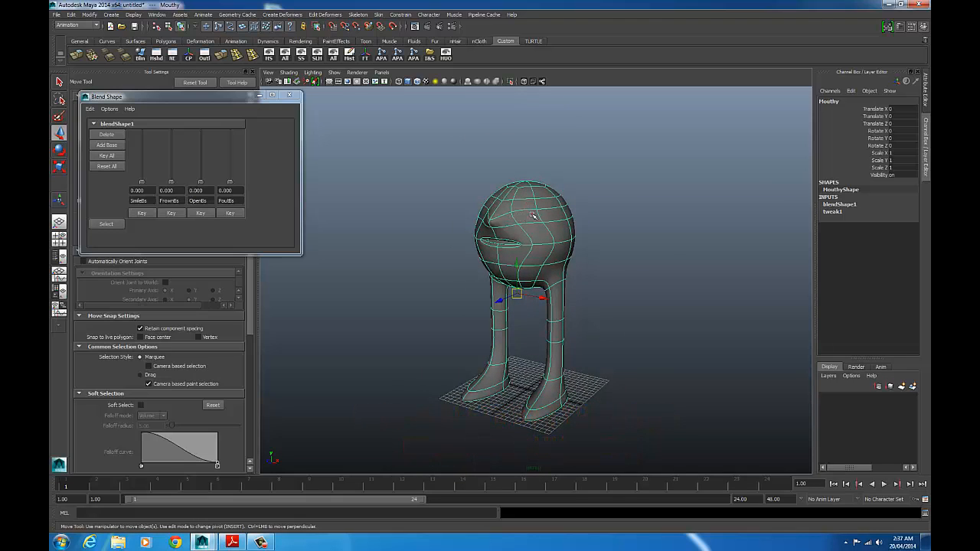
click(69, 16)
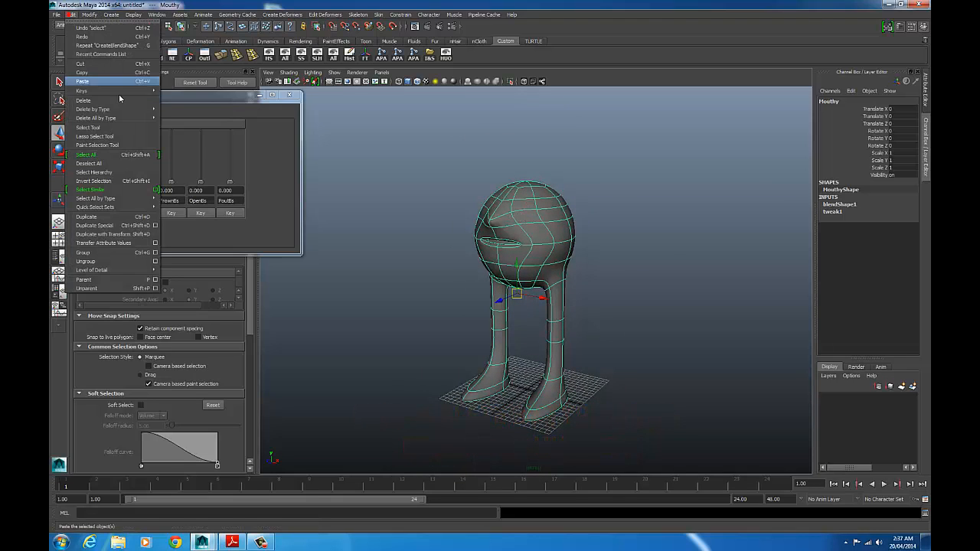
mouse_move(130, 109)
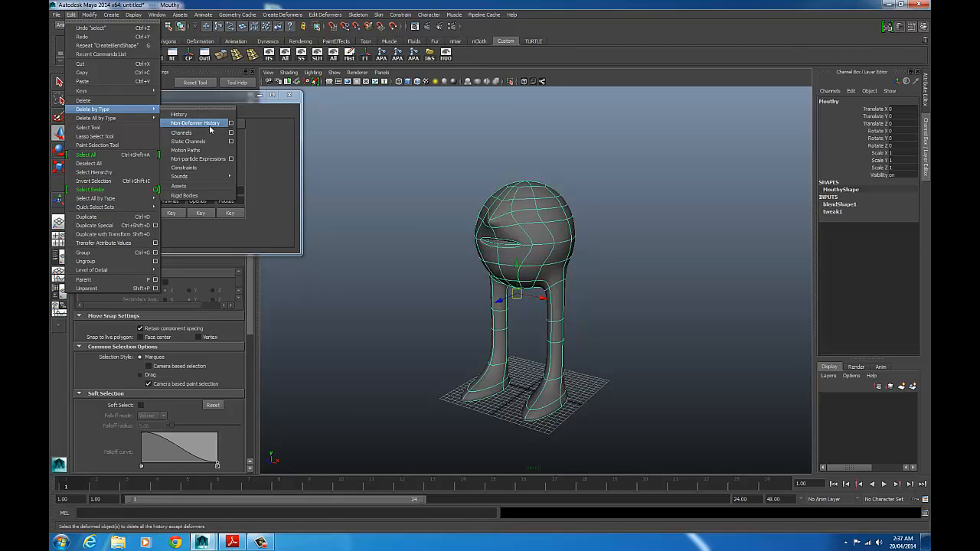
click(195, 123)
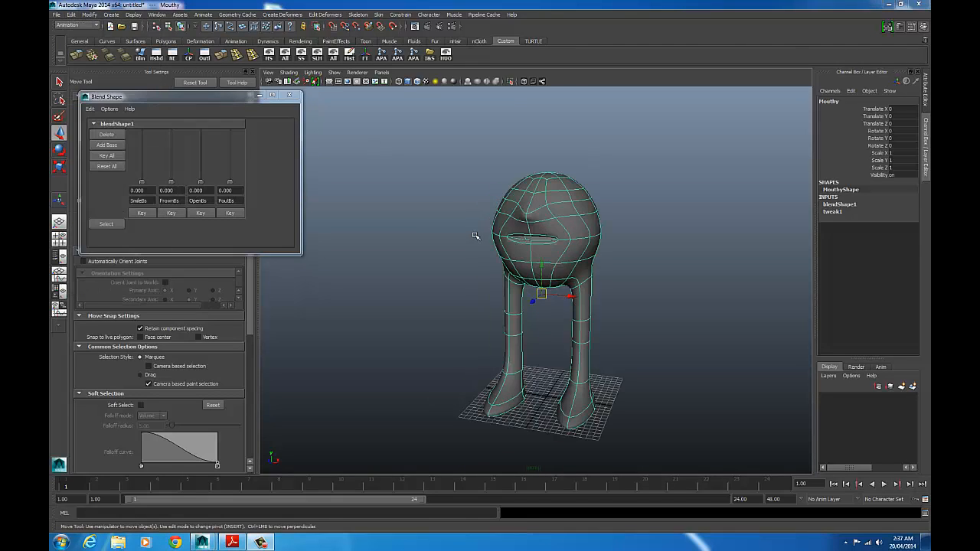